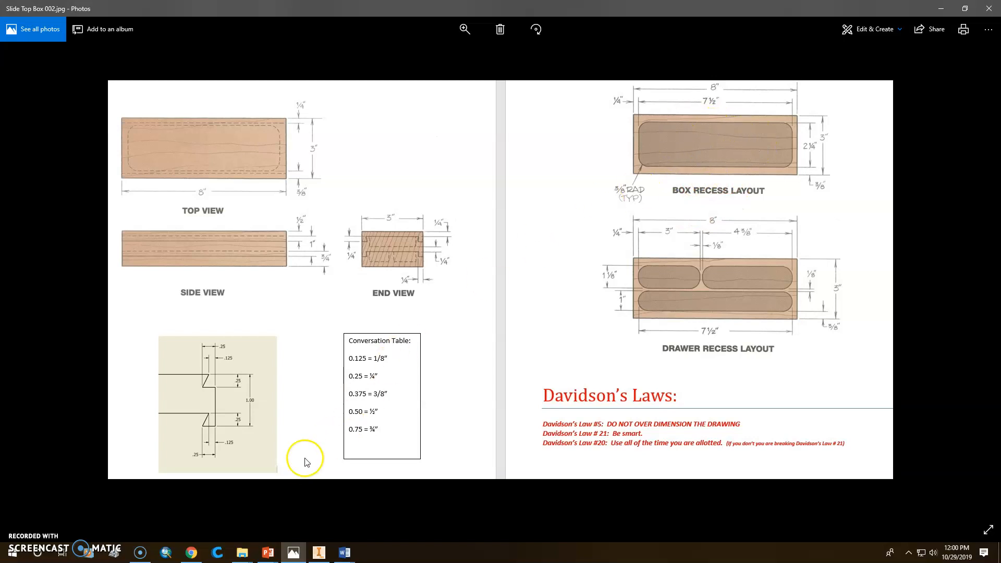
Switch to Inventor, create a new part from the Standard (in).ipt template, and start a 2D sketch on the XY plane
{"action": "left_click", "coordinate": [317, 549]}
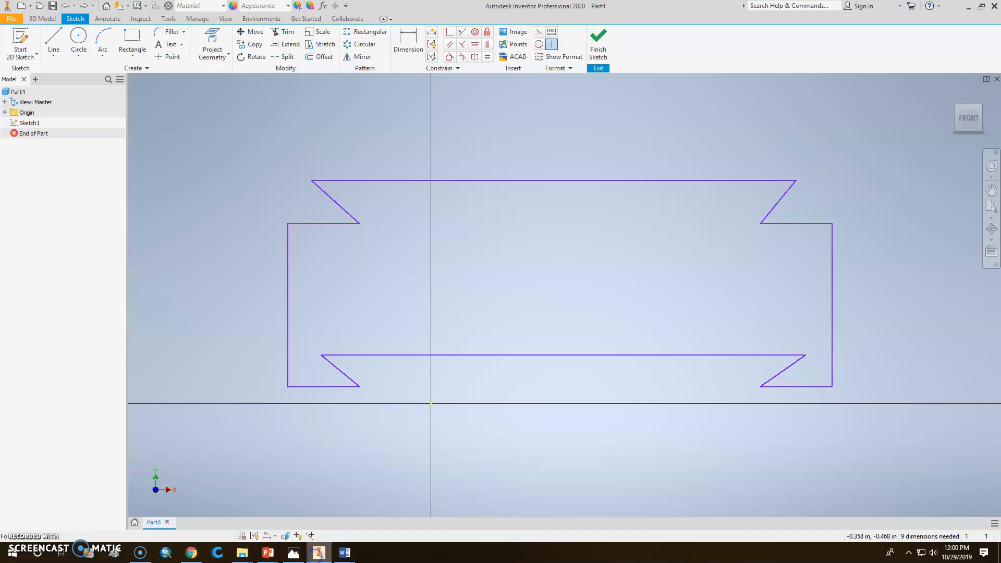
{"action": "left_click", "coordinate": [18, 6]}
{"action": "left_click", "coordinate": [241, 124]}
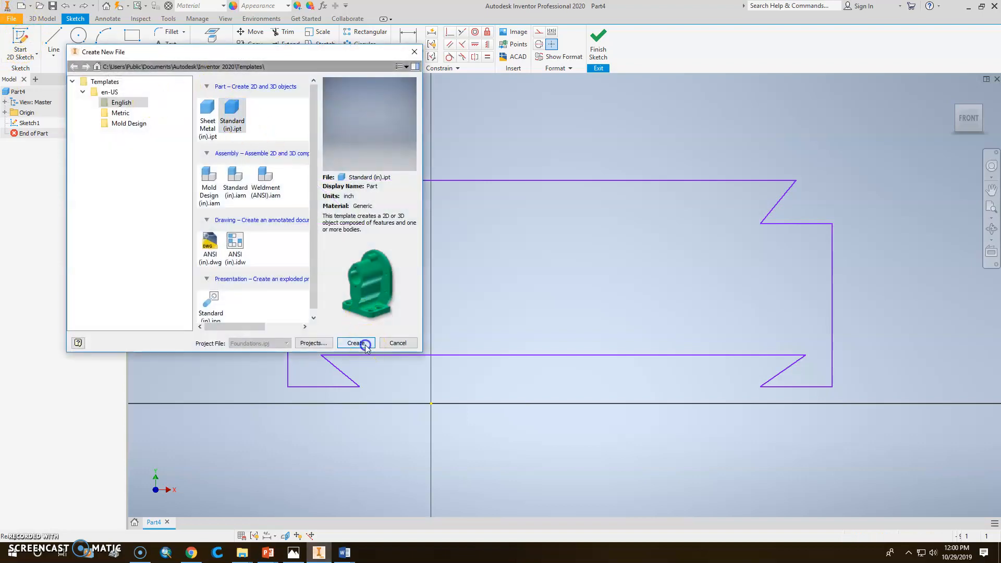
{"action": "left_click", "coordinate": [364, 343]}
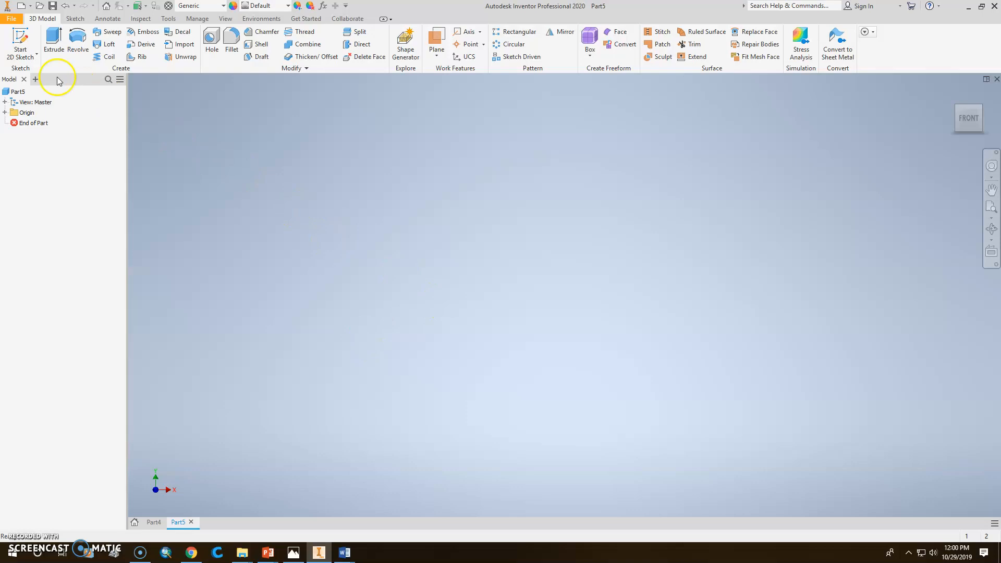
{"action": "left_click", "coordinate": [21, 44]}
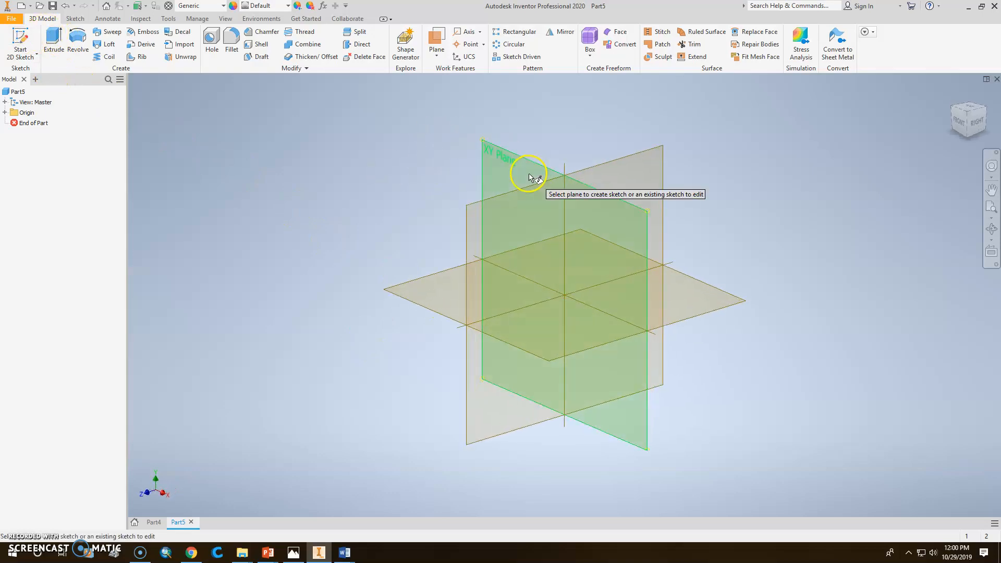
{"action": "left_click", "coordinate": [530, 176]}
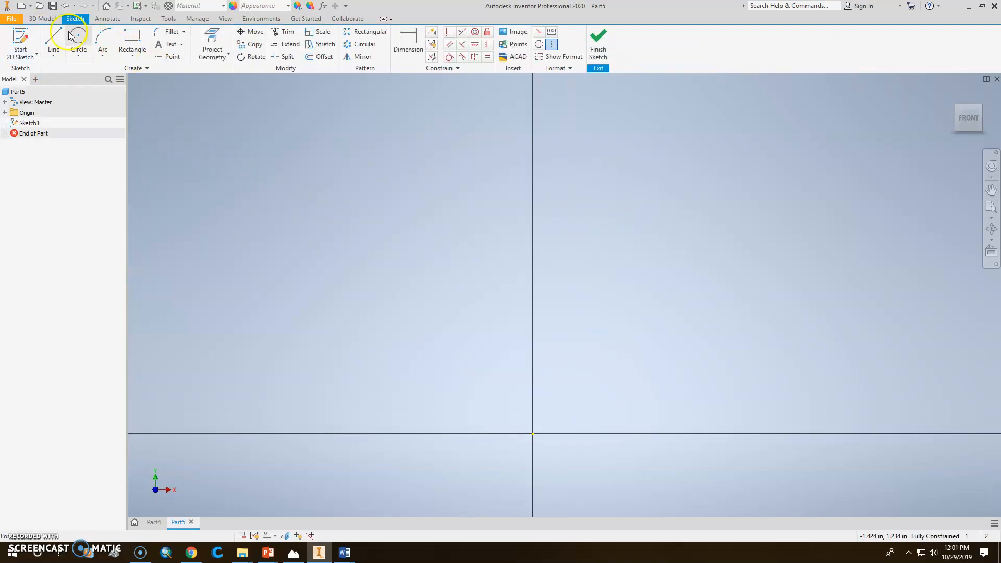
Sketch the profile's left side and bottom with a dovetail recess, its horizontal edge about 1.42 in long, left of and across the vertical axis
{"action": "left_click", "coordinate": [52, 39]}
{"action": "left_click", "coordinate": [324, 280]}
{"action": "left_click", "coordinate": [314, 202]}
{"action": "left_click", "coordinate": [314, 403]}
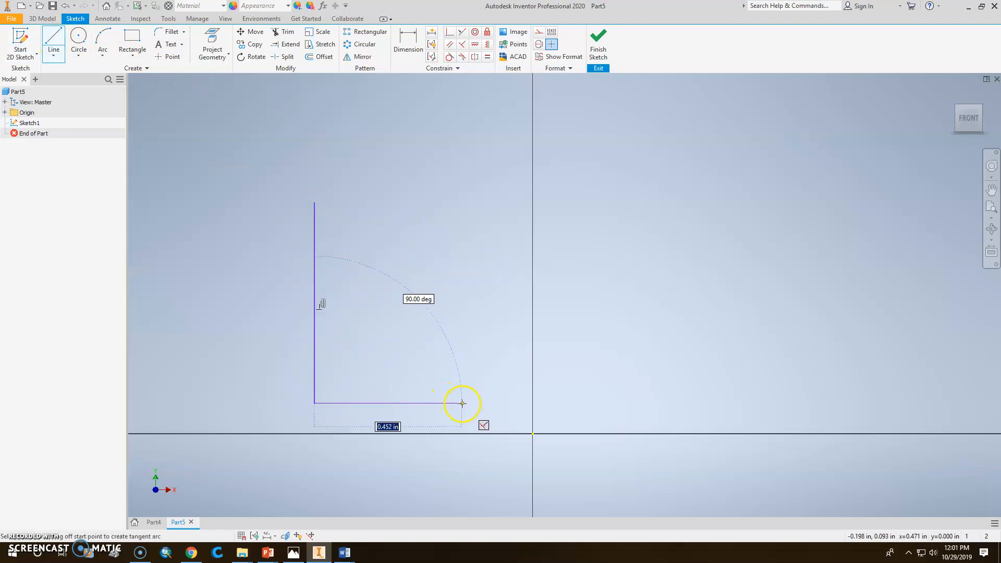
{"action": "left_click", "coordinate": [423, 403]}
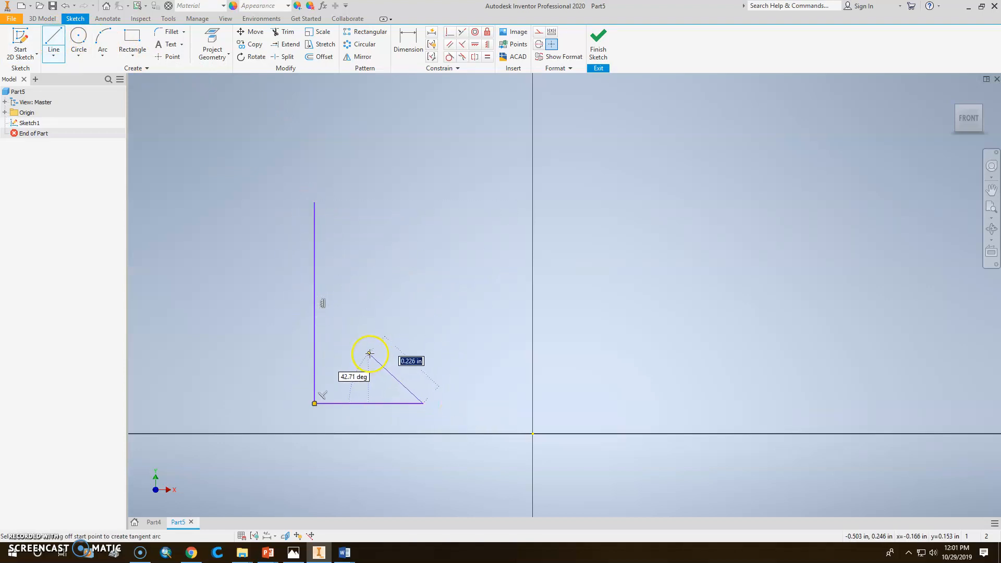
{"action": "left_click", "coordinate": [368, 348]}
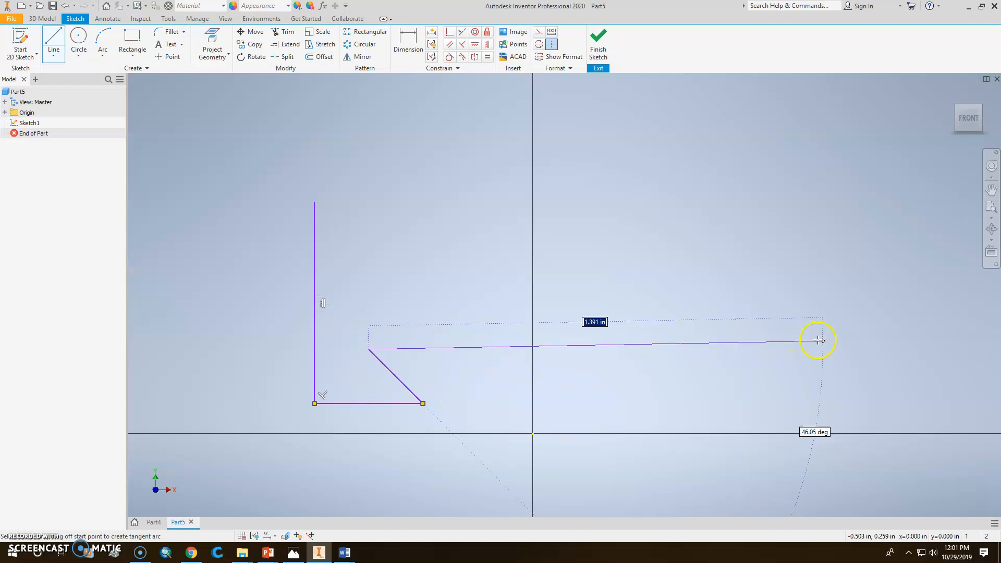
{"action": "left_click", "coordinate": [834, 349]}
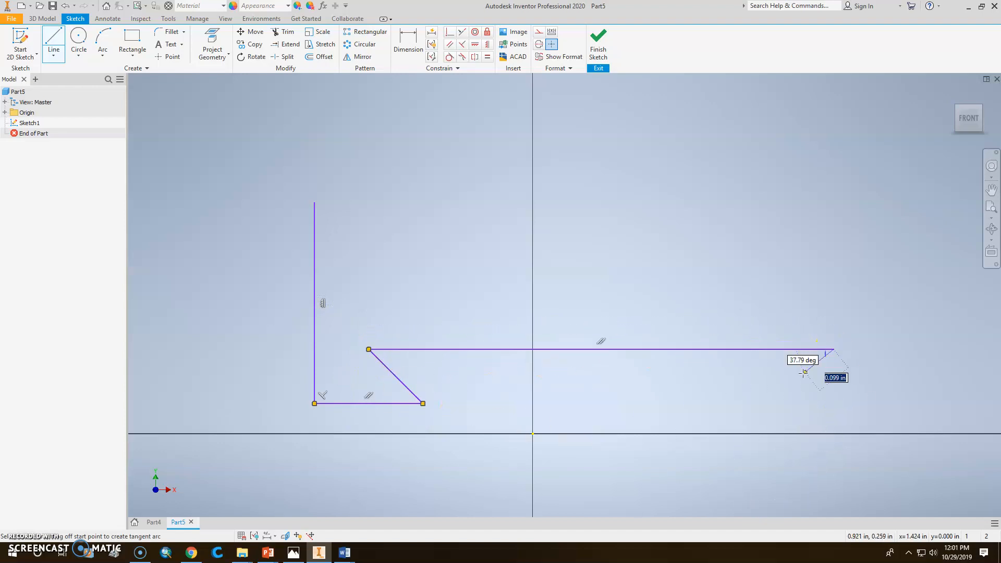
{"action": "left_click", "coordinate": [787, 404]}
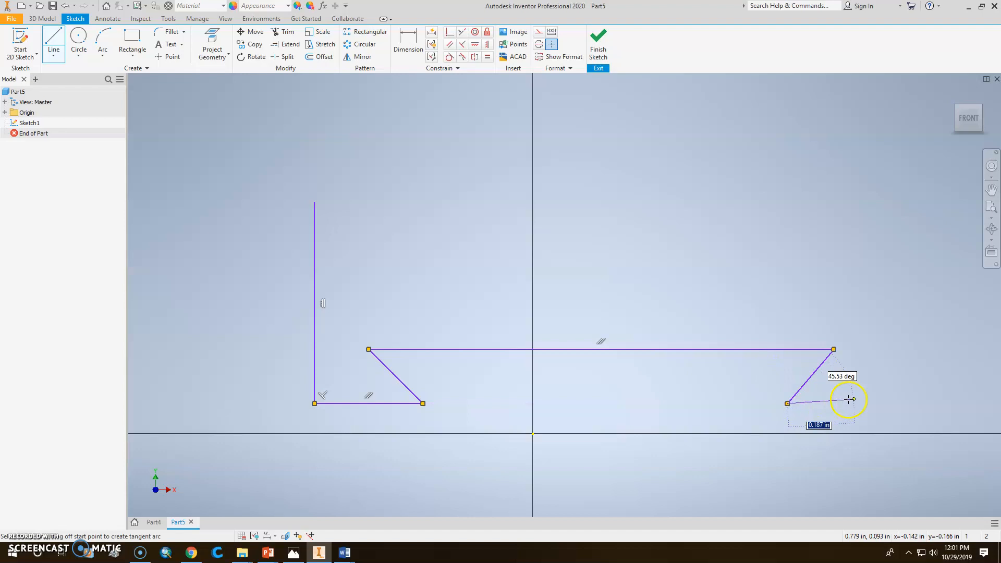
{"action": "left_click", "coordinate": [888, 404]}
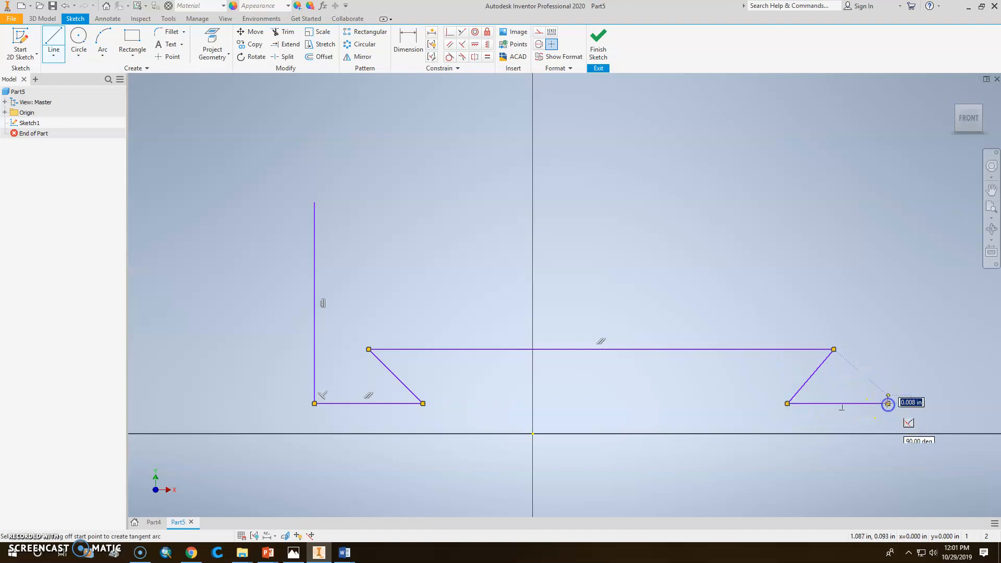
Continue the outline up the right side and close it with inset ledges, slanted edges and a top edge about 1.46 in long
{"action": "left_click", "coordinate": [889, 191]}
{"action": "left_click", "coordinate": [788, 191]}
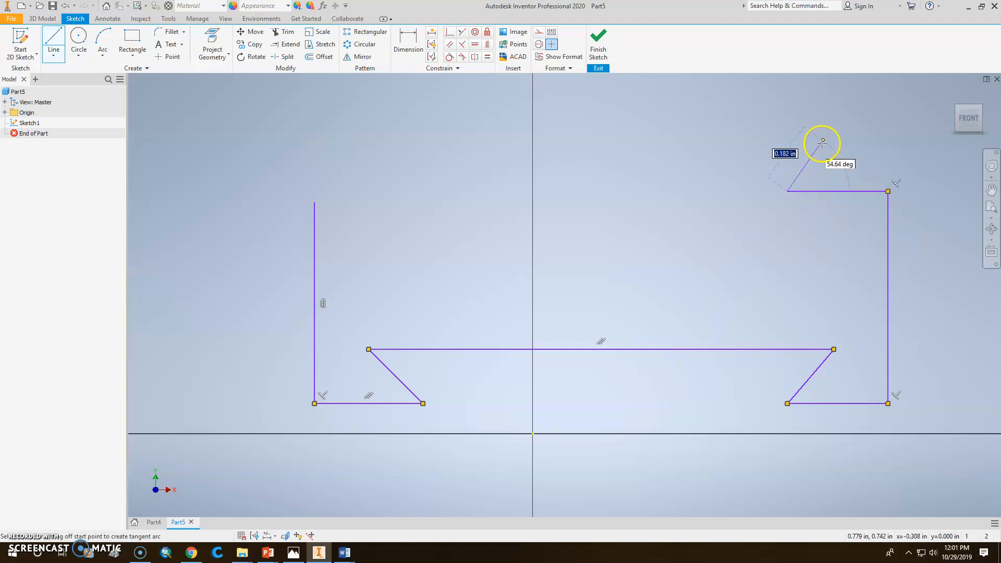
{"action": "left_click", "coordinate": [833, 123]}
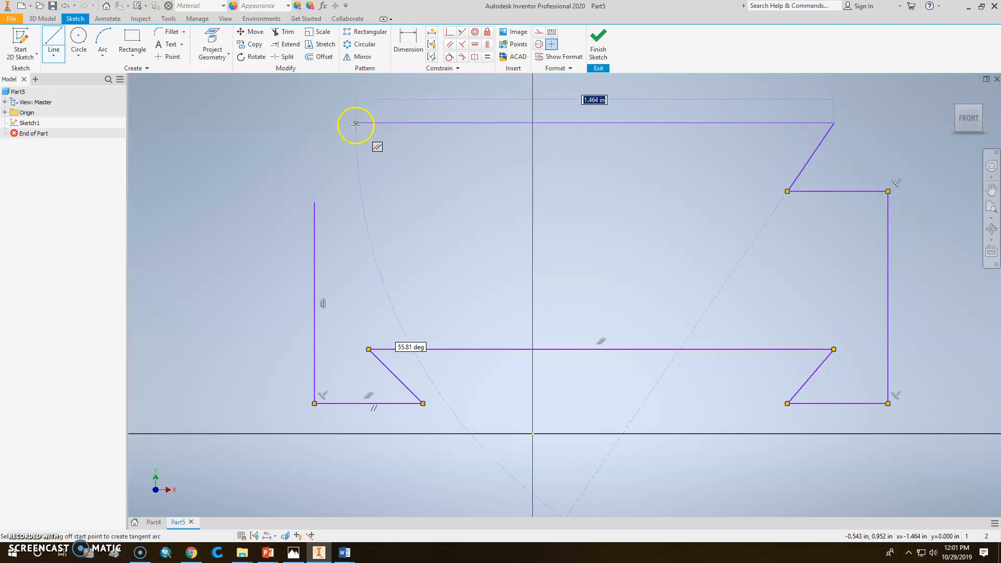
{"action": "left_click", "coordinate": [356, 123]}
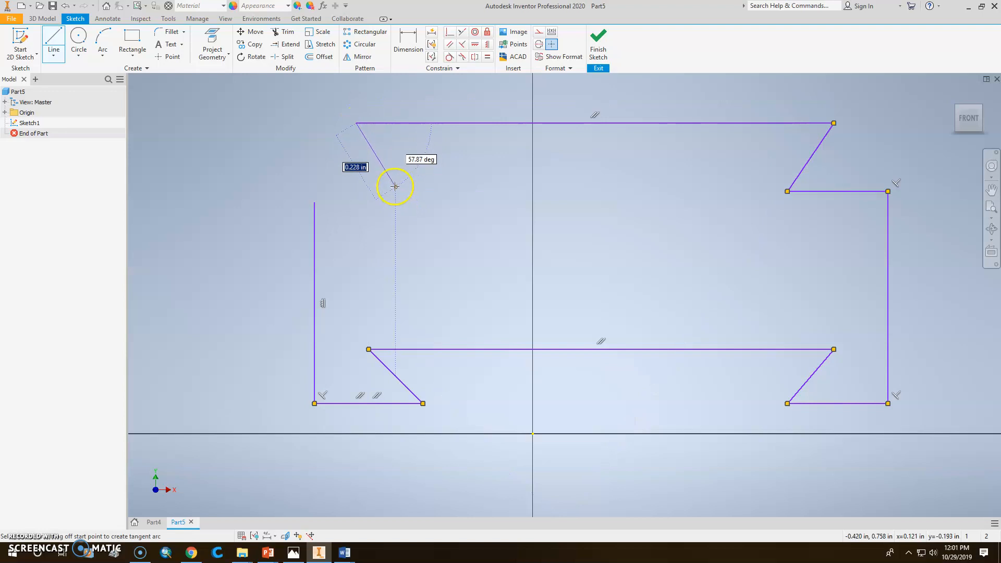
{"action": "left_click", "coordinate": [395, 191]}
{"action": "left_click", "coordinate": [315, 201]}
{"action": "key", "text": "Escape"}
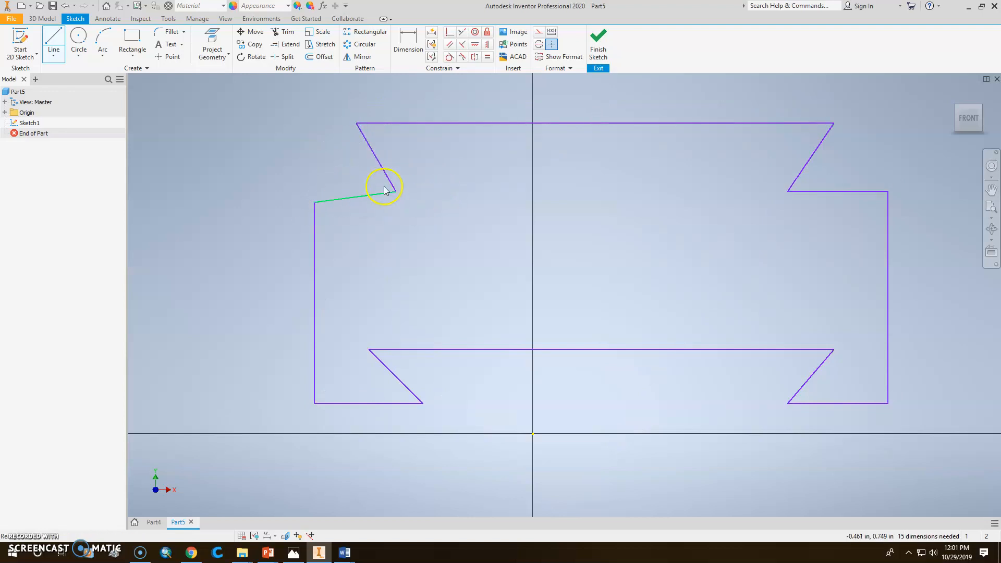
Try to make the two bottom edges on either side of the recess collinear
{"action": "left_click", "coordinate": [464, 33]}
{"action": "left_click", "coordinate": [385, 406]}
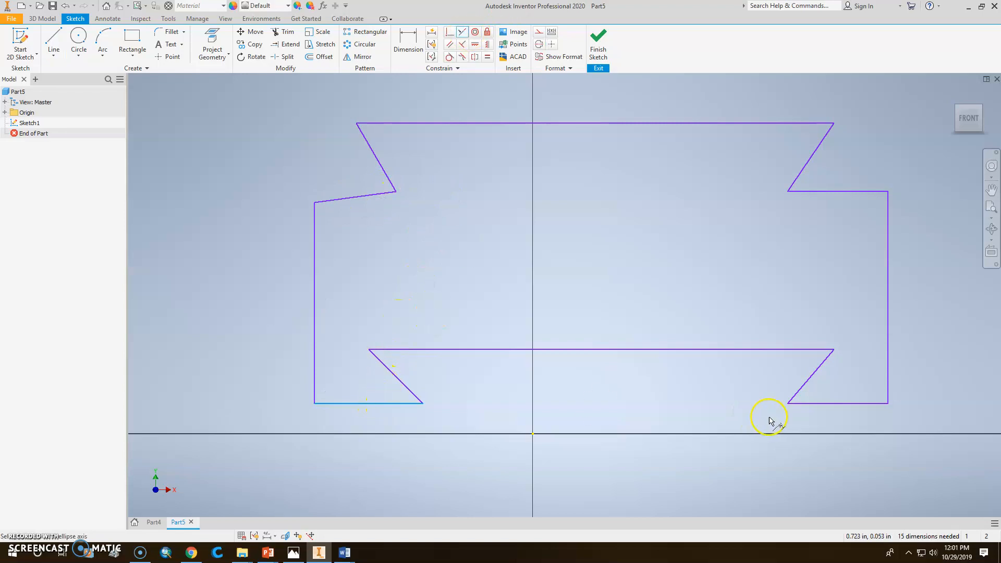
{"action": "left_click", "coordinate": [813, 403]}
{"action": "left_click", "coordinate": [229, 97]}
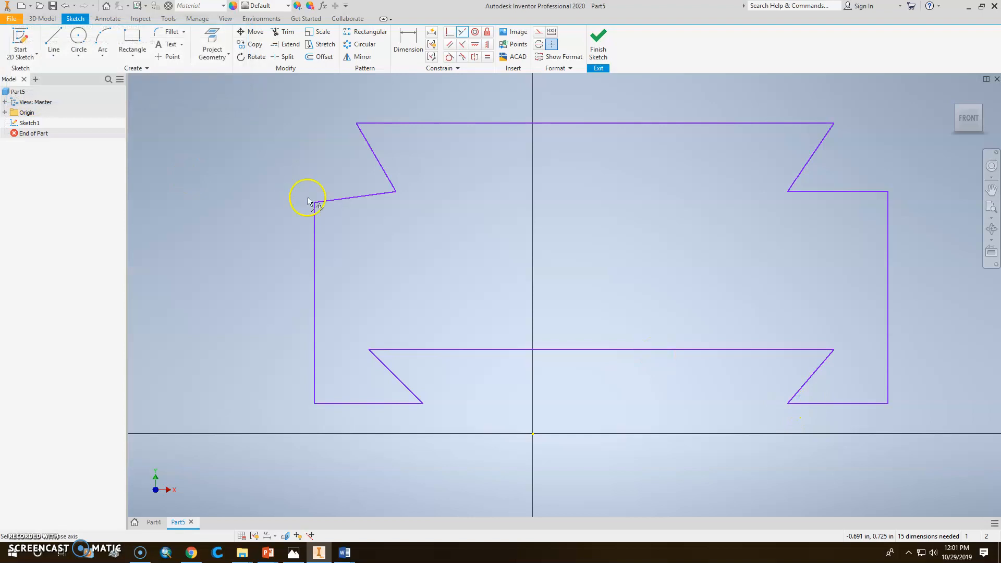
Apply a horizontal constraint to the sloping upper-left ledge of the profile
{"action": "left_click", "coordinate": [478, 45]}
{"action": "left_click", "coordinate": [371, 201]}
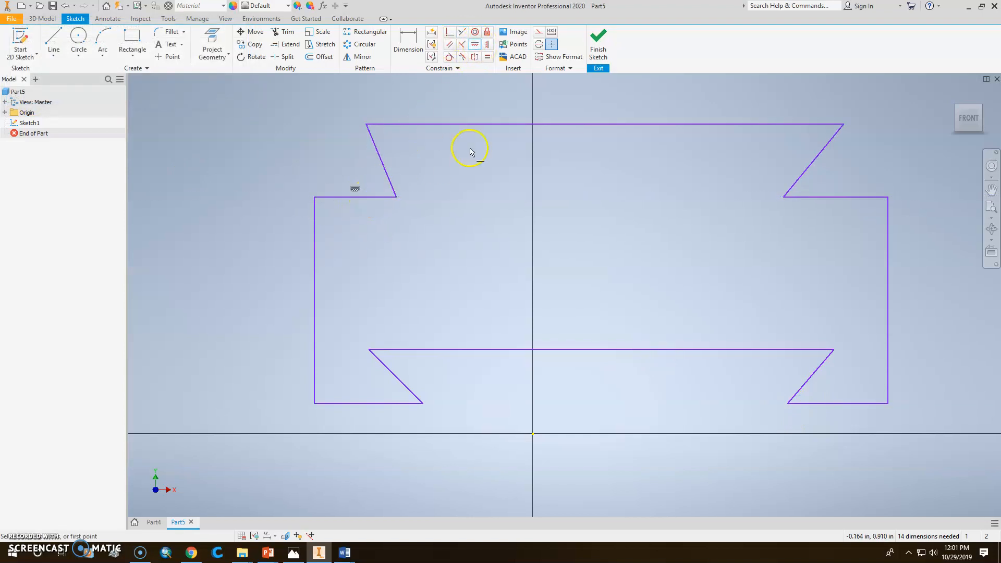
Try to apply a collinear constraint between the upper-left and upper-right ledges
{"action": "left_click", "coordinate": [461, 34]}
{"action": "left_click", "coordinate": [375, 197]}
{"action": "left_click", "coordinate": [807, 199]}
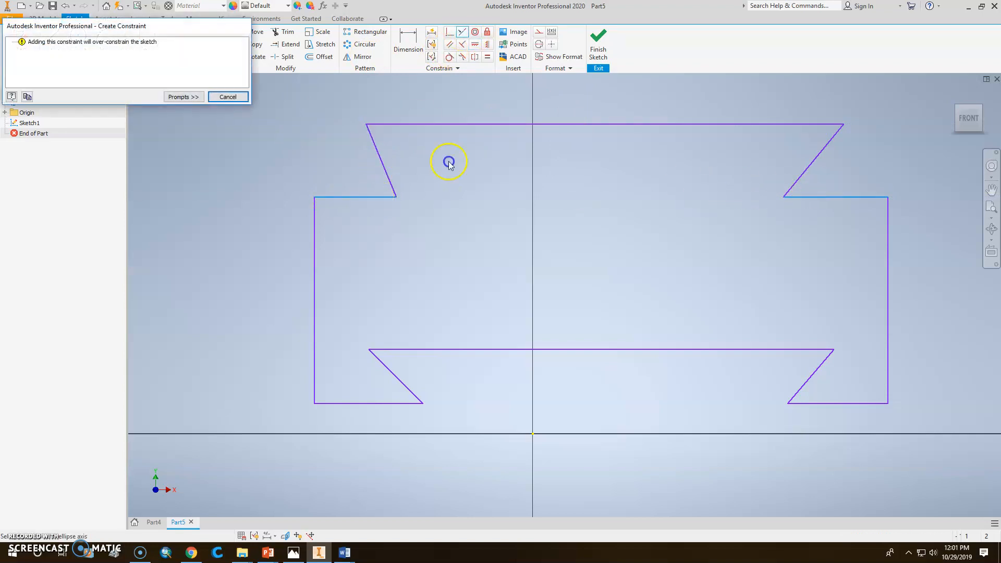
{"action": "left_click", "coordinate": [227, 97]}
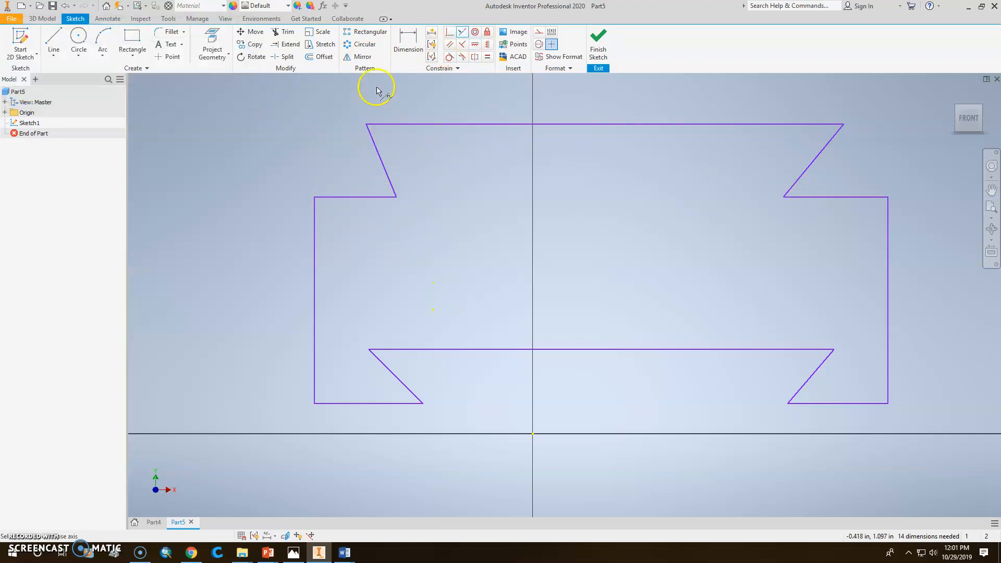
Make the profile's lower-left corner coincident with the origin, and shift both upper slanted edges to the right so the top section sits over the base
{"action": "left_click", "coordinate": [315, 405]}
{"action": "left_click", "coordinate": [533, 433]}
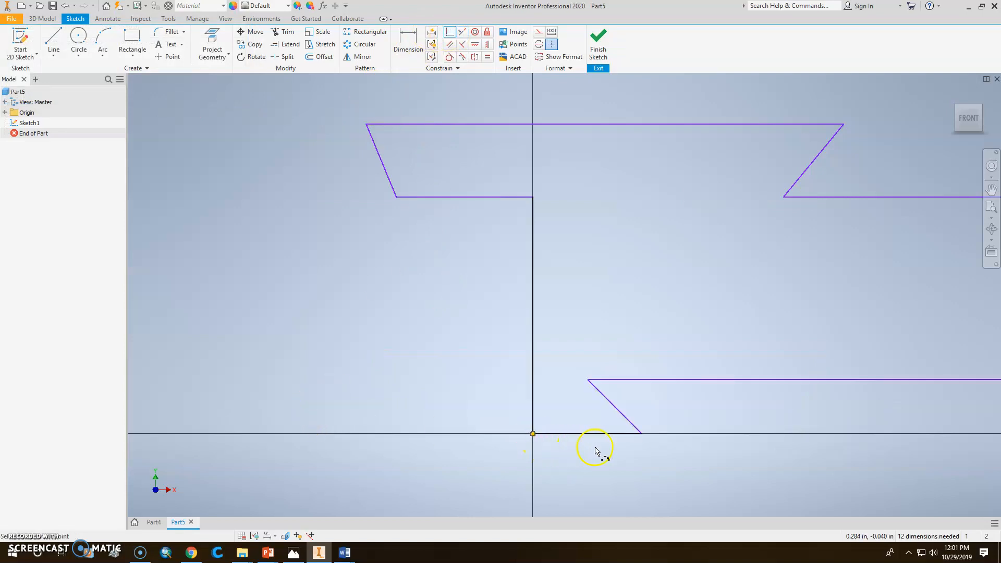
{"action": "mouse_move", "coordinate": [641, 339]}
{"action": "middle_mouse_down"}
{"action": "mouse_move", "coordinate": [315, 424]}
{"action": "mouse_move", "coordinate": [401, 411]}
{"action": "middle_mouse_up"}
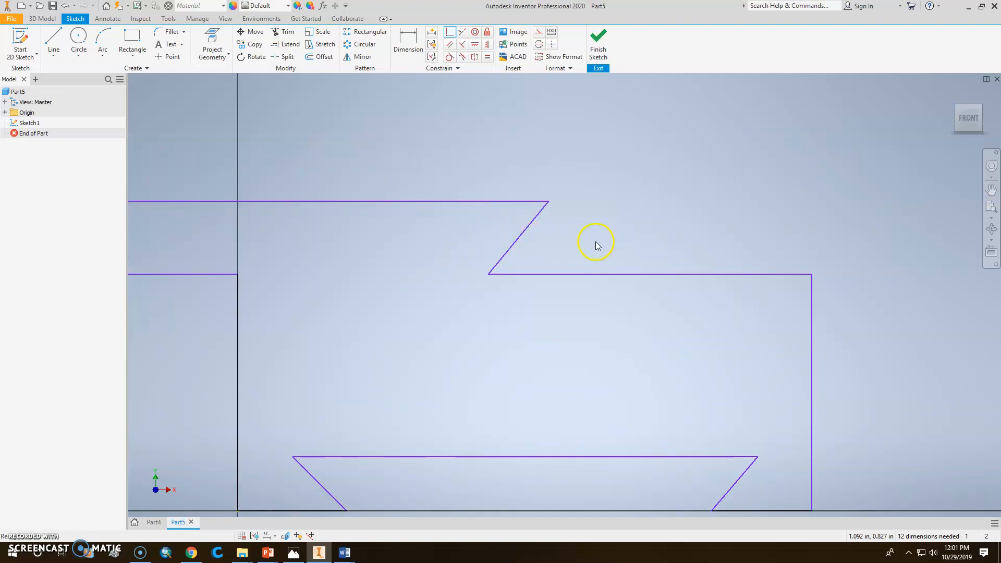
{"action": "left_click_drag", "start_coordinate": [531, 224], "coordinate": [741, 225]}
{"action": "middle_click_drag", "start_coordinate": [435, 294], "coordinate": [659, 296]}
{"action": "mouse_move", "coordinate": [305, 231]}
{"action": "left_mouse_down"}
{"action": "mouse_move", "coordinate": [561, 232]}
{"action": "mouse_move", "coordinate": [536, 232]}
{"action": "left_mouse_up"}
{"action": "middle_click_drag", "start_coordinate": [678, 301], "coordinate": [487, 263]}
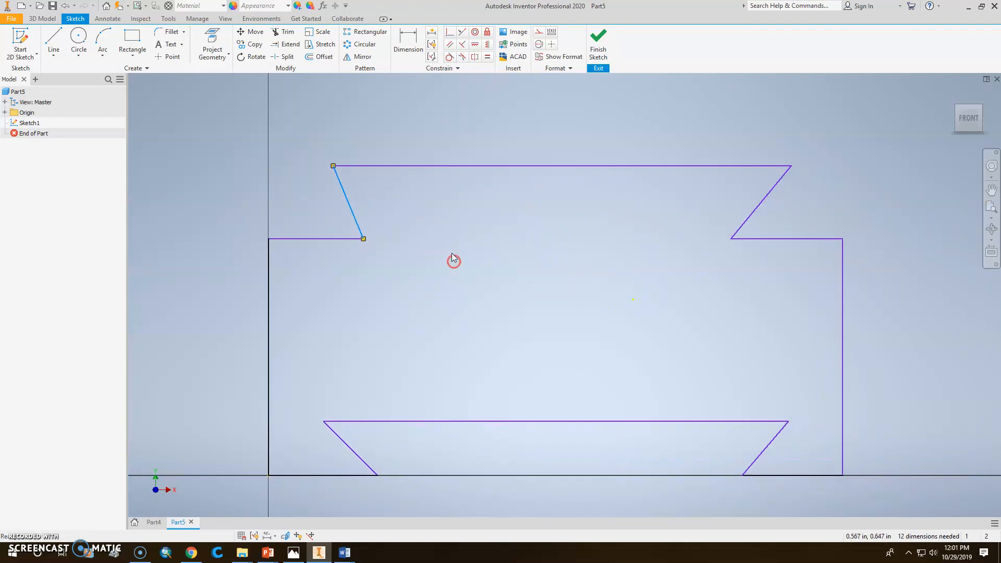
Apply equal constraints so both upper ledges and both bottom edges match the upper-left ledge in length
{"action": "left_click", "coordinate": [487, 56]}
{"action": "left_click", "coordinate": [329, 238]}
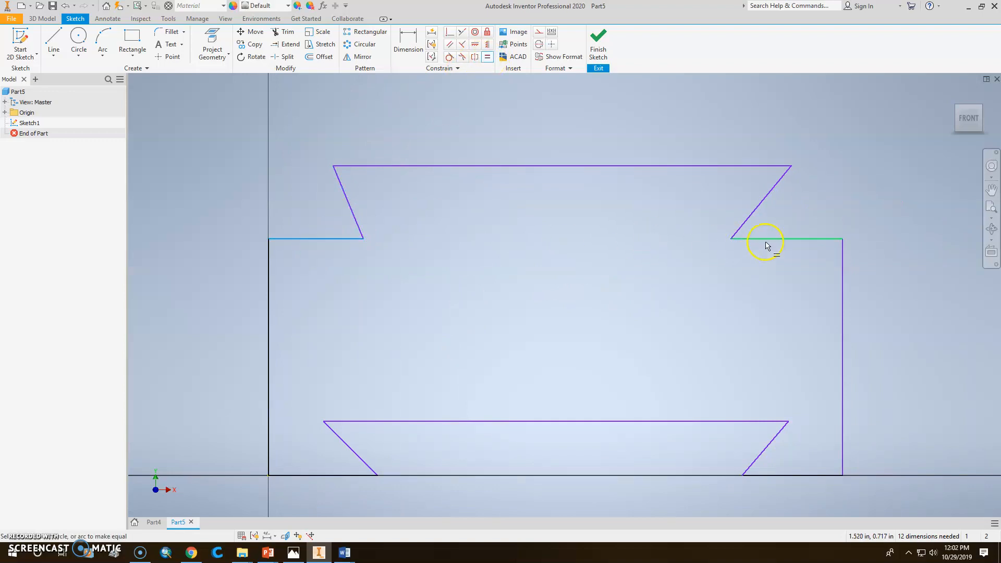
{"action": "left_click", "coordinate": [765, 241]}
{"action": "left_click", "coordinate": [310, 240]}
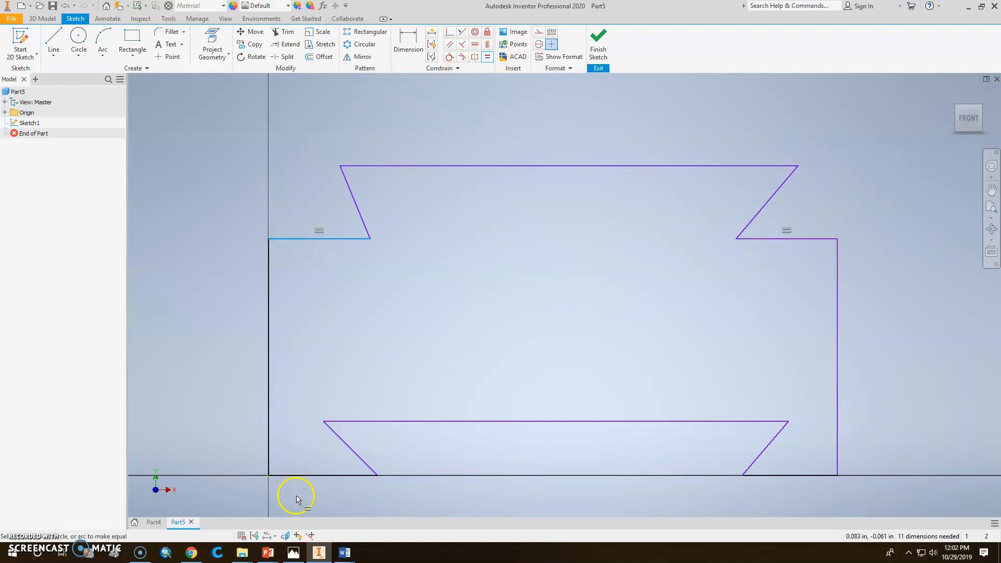
{"action": "left_click", "coordinate": [306, 475]}
{"action": "left_click", "coordinate": [307, 475]}
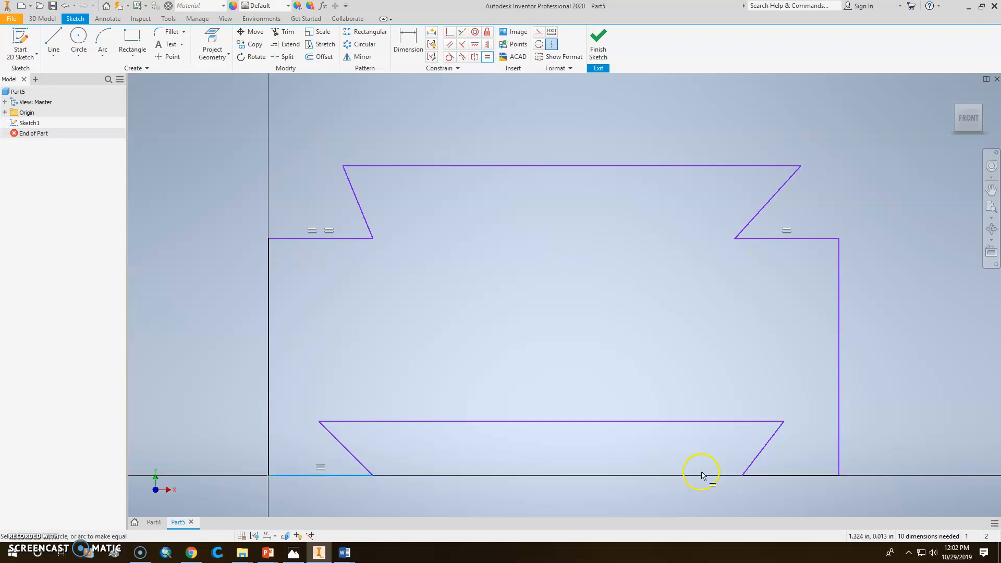
{"action": "left_click", "coordinate": [771, 473]}
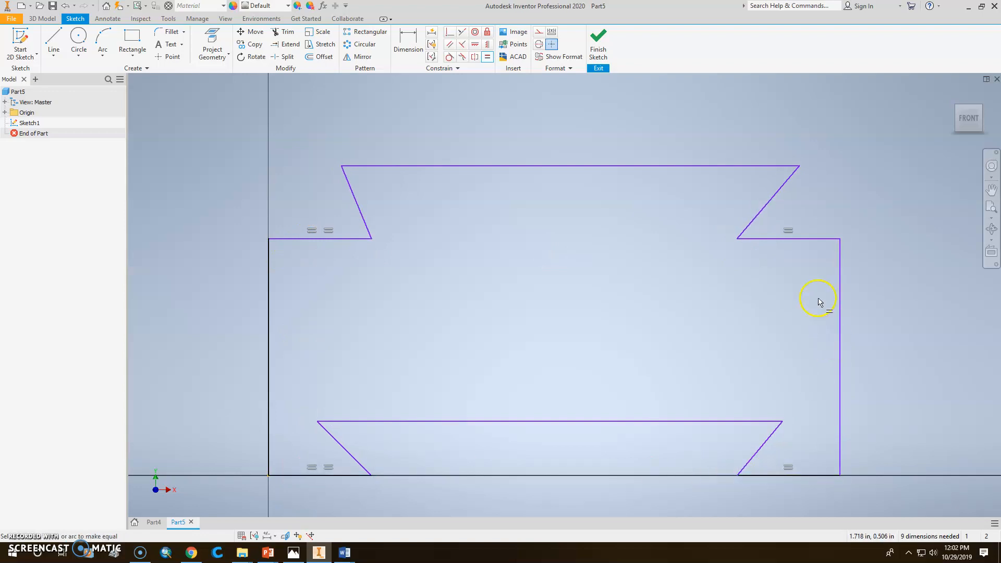
Dimension the upper-left ledge's length and set it to .25 in
{"action": "mouse_move", "coordinate": [511, 194]}
{"action": "middle_mouse_down"}
{"action": "mouse_move", "coordinate": [596, 203]}
{"action": "mouse_move", "coordinate": [573, 185]}
{"action": "middle_mouse_up"}
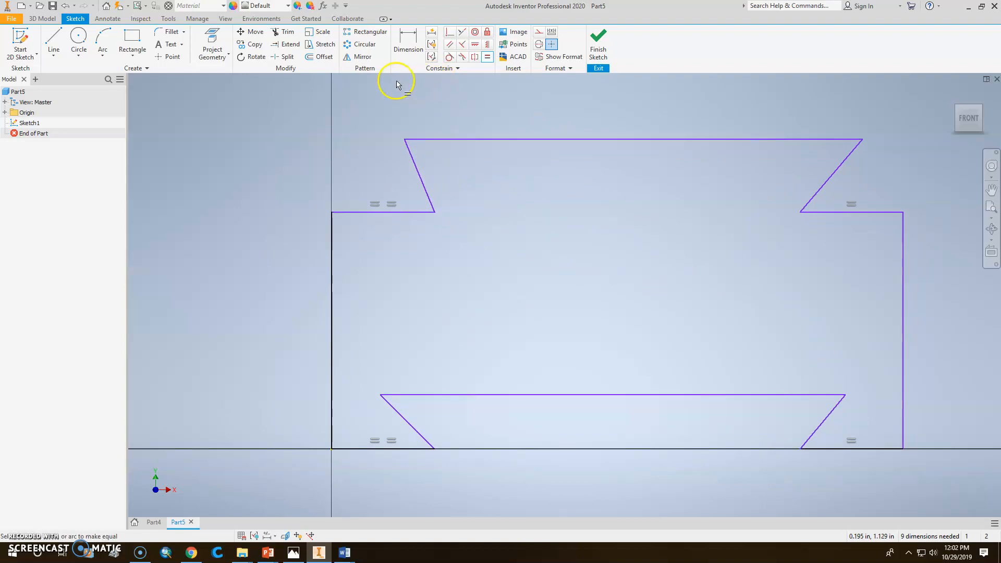
{"action": "left_click", "coordinate": [408, 52]}
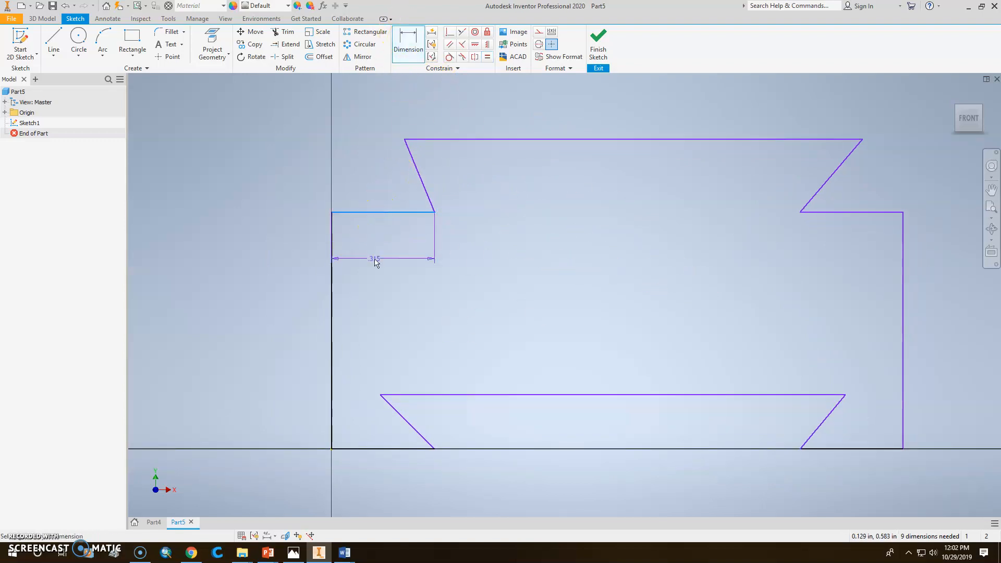
{"action": "left_click", "coordinate": [375, 260]}
{"action": "type", "text": ".25"}
{"action": "key", "text": "Return"}
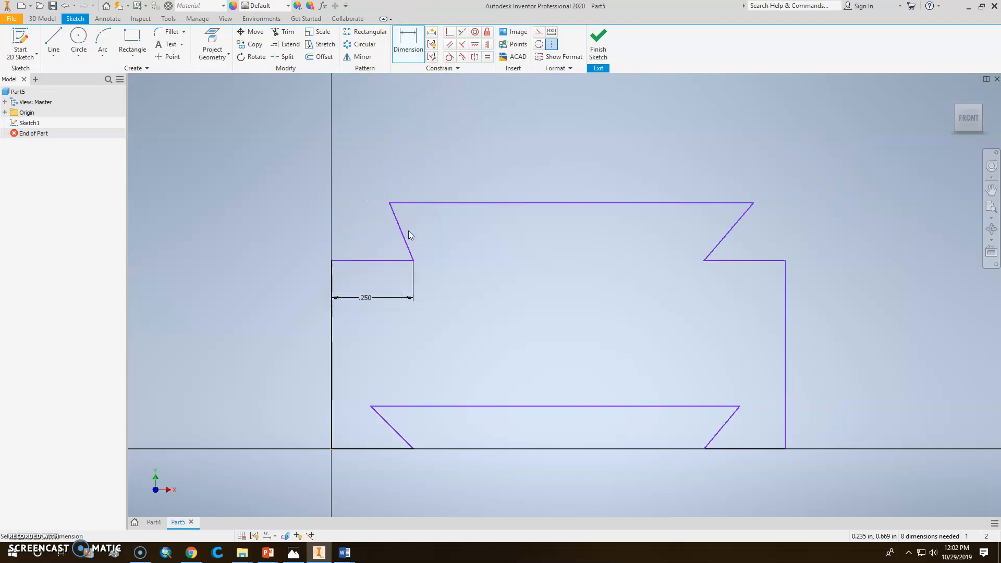
Dimension the vertical distance between the top edge and the upper-left ledge as .25 in
{"action": "left_click", "coordinate": [406, 203]}
{"action": "left_click", "coordinate": [386, 261]}
{"action": "left_click", "coordinate": [265, 241]}
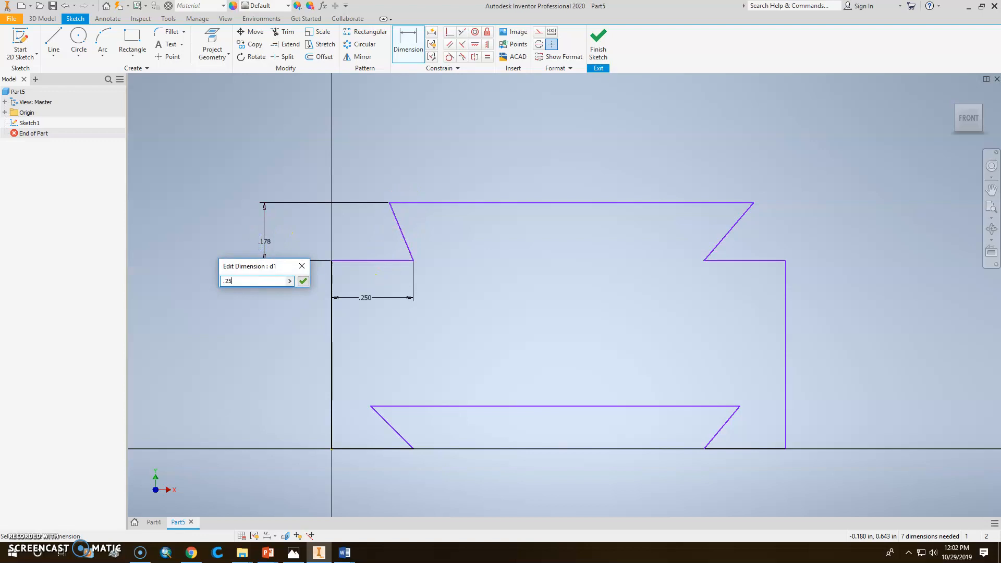
{"action": "type", "text": ".25"}
{"action": "key", "text": "Return"}
Dimension the horizontal distance from the left side to the top edge's left corner as .125 in
{"action": "left_click", "coordinate": [332, 277]}
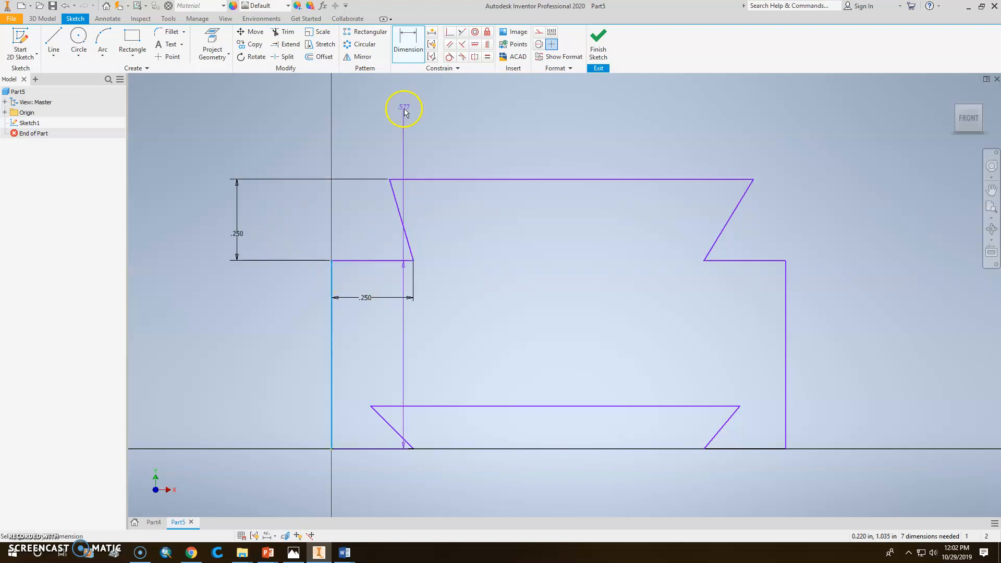
{"action": "left_click", "coordinate": [389, 179]}
{"action": "left_click", "coordinate": [279, 154]}
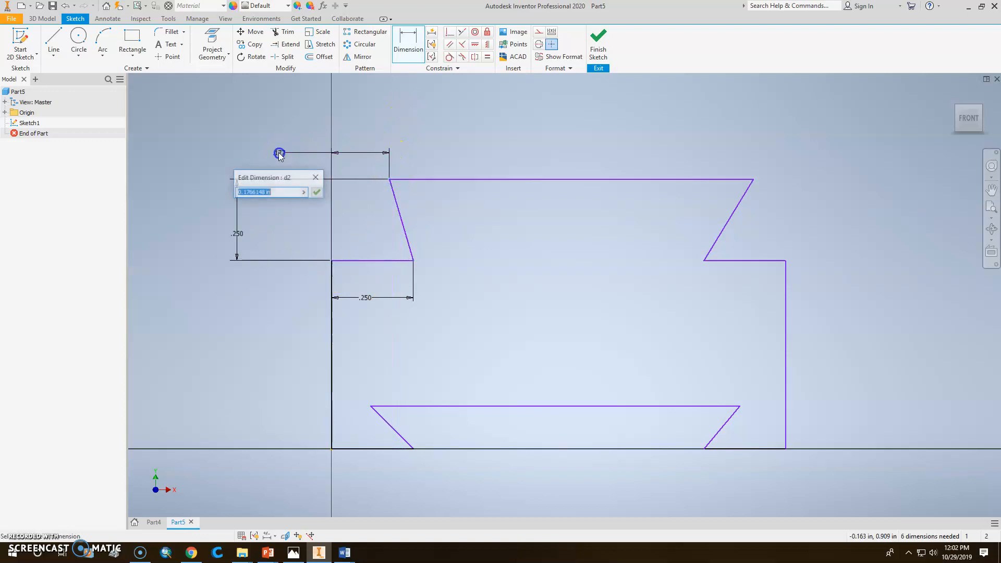
{"action": "type", "text": ".125"}
{"action": "key", "text": "Return"}
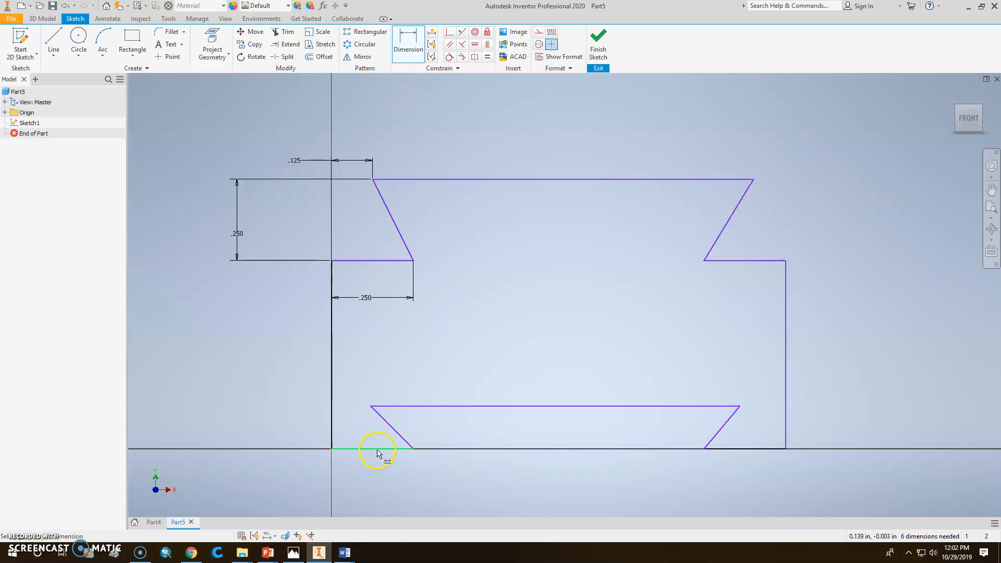
Dimension the overall vertical distance between the top edge and the bottom-left edge as 1 in
{"action": "left_click", "coordinate": [413, 182]}
{"action": "left_click", "coordinate": [346, 448]}
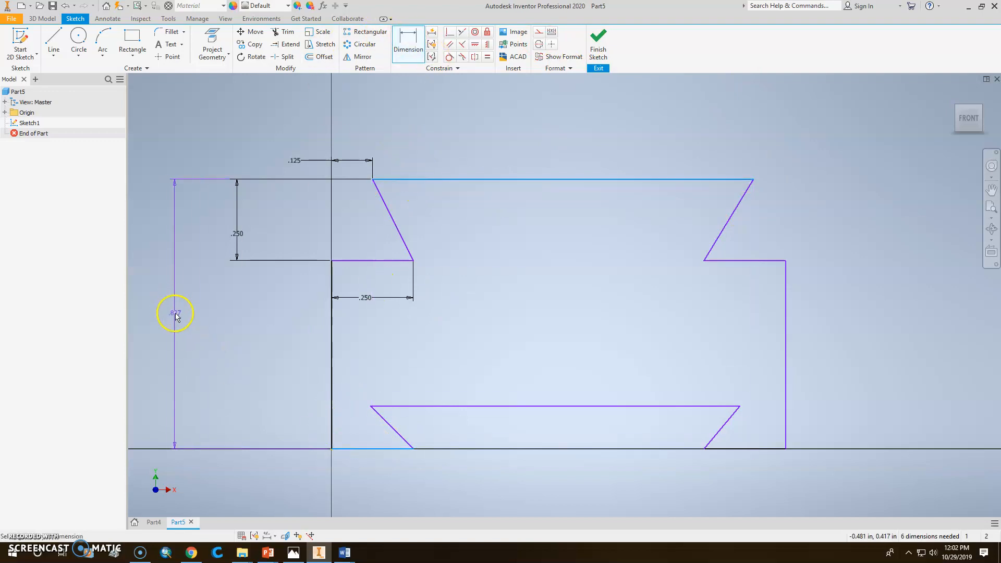
{"action": "left_click", "coordinate": [176, 314]}
{"action": "type", "text": "1"}
{"action": "key", "text": "Return"}
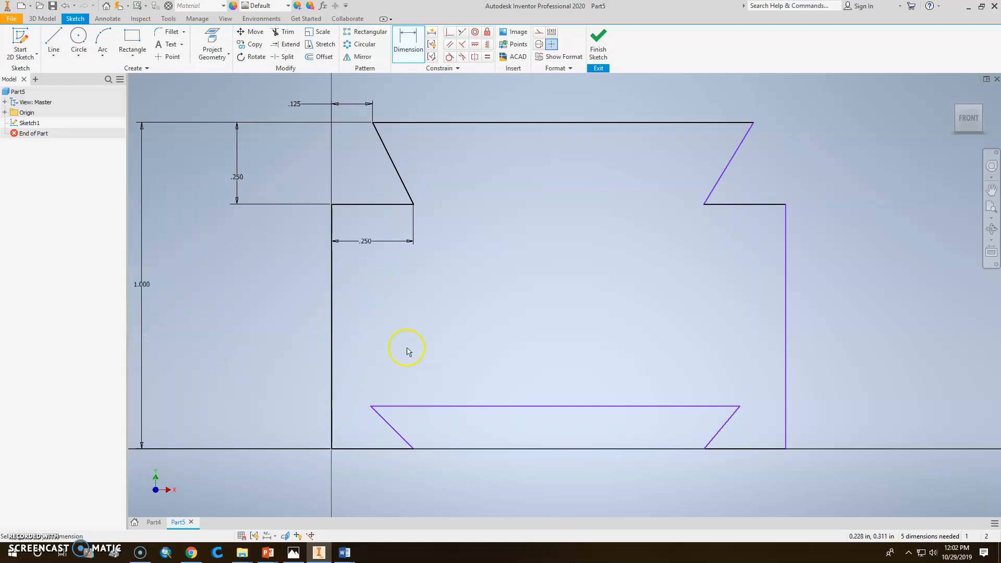
Apply an equal constraint to make the two upper slanted dovetail edges the same length
{"action": "scroll", "coordinate": [443, 344], "scroll_direction": "up", "scroll_amount": 3}
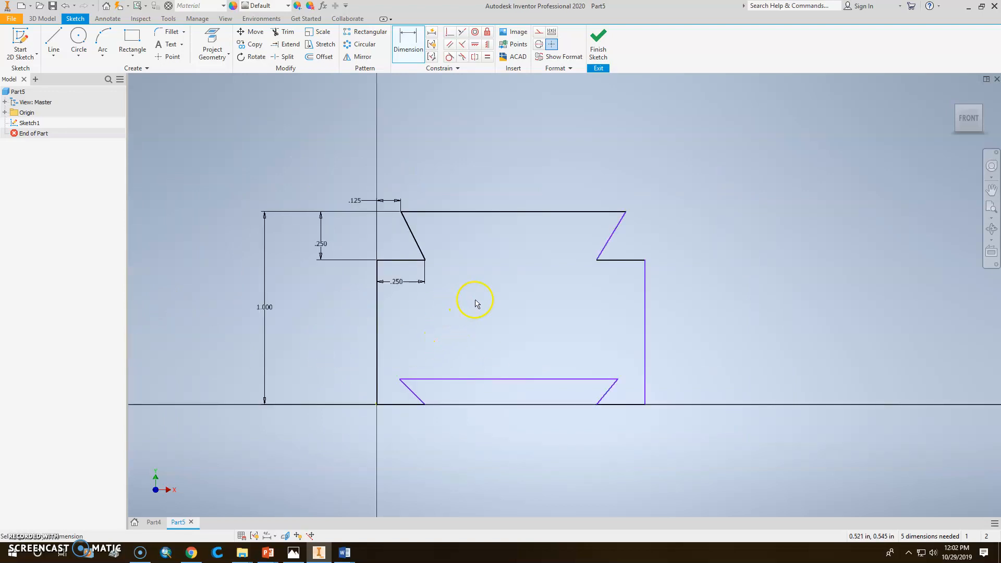
{"action": "left_click", "coordinate": [487, 57]}
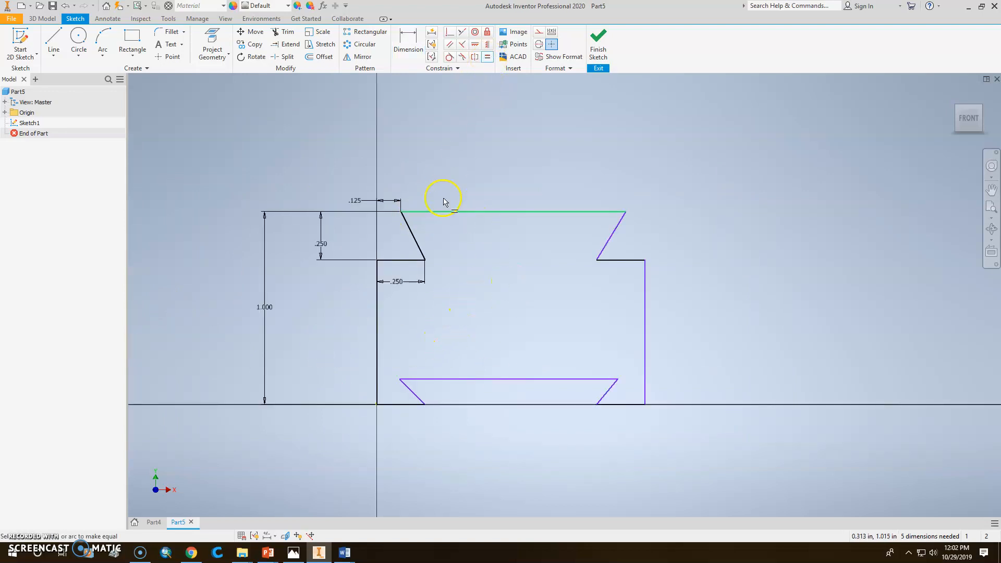
{"action": "left_click", "coordinate": [416, 235]}
{"action": "left_click", "coordinate": [611, 235]}
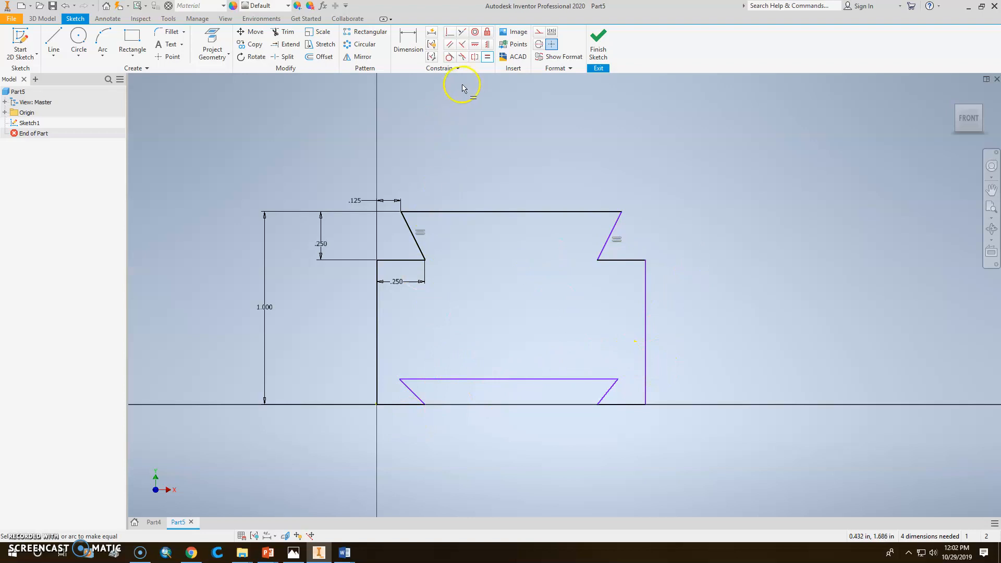
Dimension the overall width between the profile's left and right vertical sides as 3 in
{"action": "left_click", "coordinate": [408, 42]}
{"action": "left_click", "coordinate": [378, 357]}
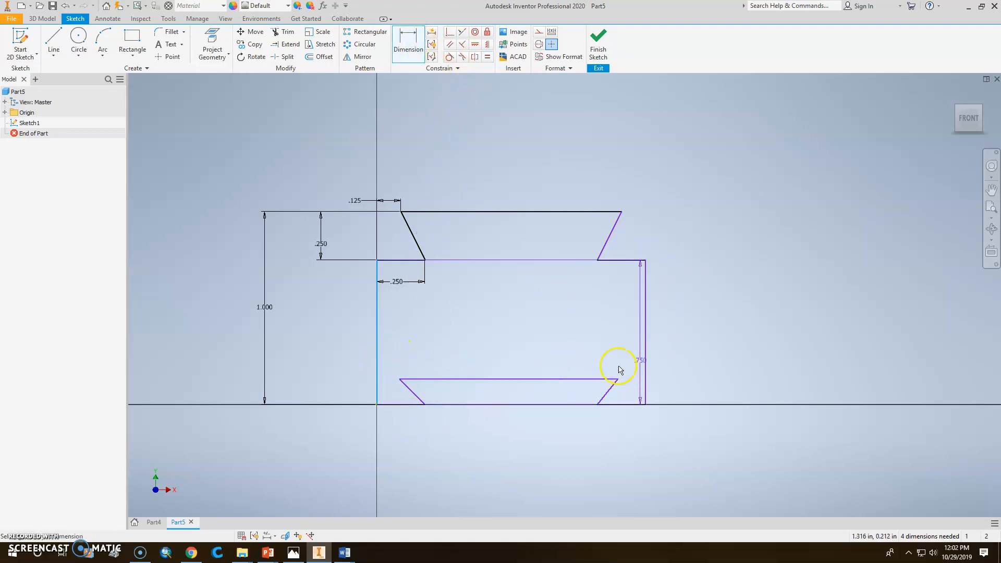
{"action": "left_click", "coordinate": [645, 358]}
{"action": "left_click", "coordinate": [517, 478]}
{"action": "type", "text": "3"}
{"action": "key", "text": "Return"}
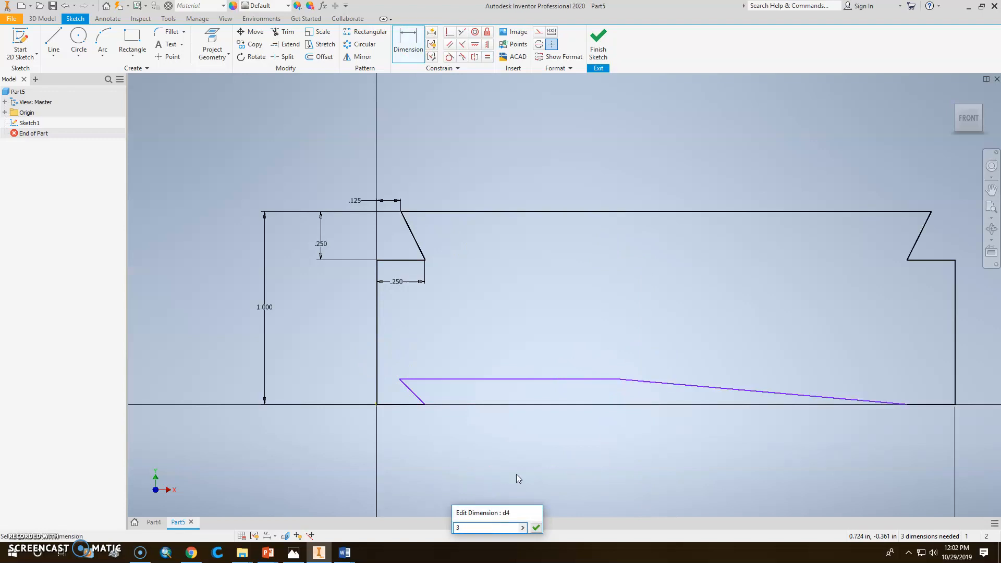
Stretch the lower dovetail recess by moving its upper-right corner outward until the right slanted edge leans outward like the one above
{"action": "middle_click_drag", "start_coordinate": [675, 457], "coordinate": [537, 390]}
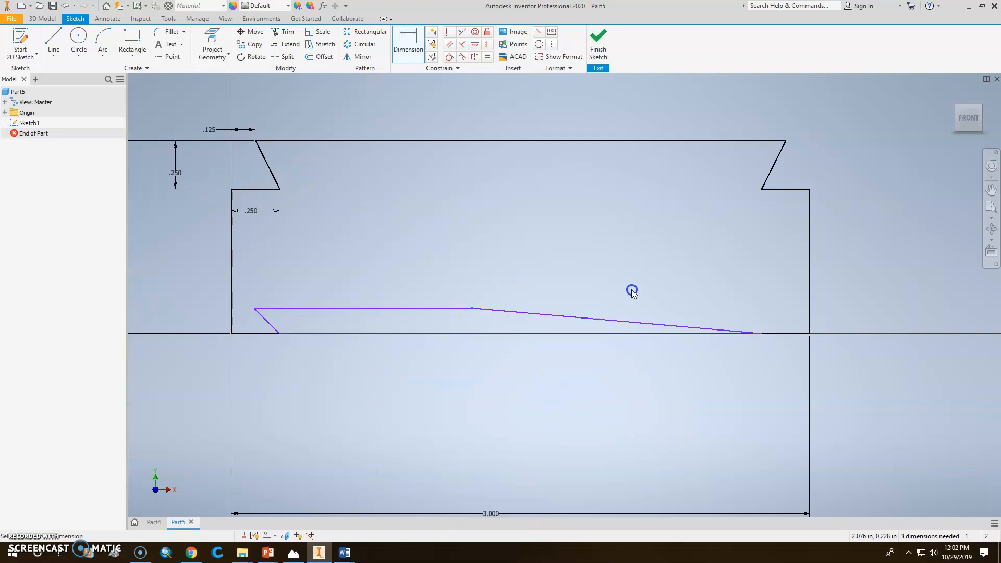
{"action": "key", "text": "Escape"}
{"action": "left_click_drag", "start_coordinate": [473, 309], "coordinate": [792, 309]}
Dimension the lower recess's height and link it to the upper dovetail's height dimension (d1)
{"action": "middle_click_drag", "start_coordinate": [611, 387], "coordinate": [676, 375]}
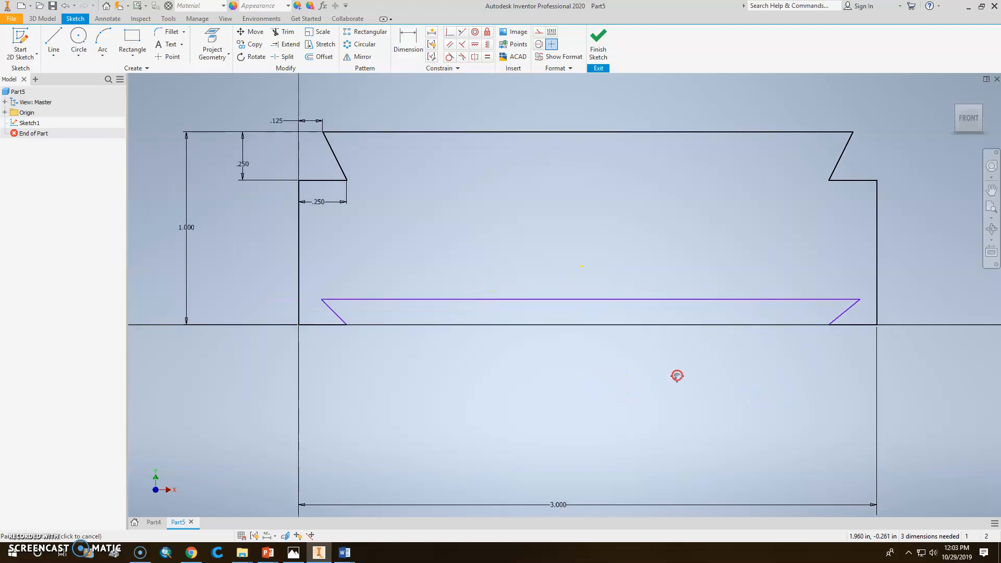
{"action": "left_click", "coordinate": [408, 41]}
{"action": "left_click", "coordinate": [369, 299]}
{"action": "left_click", "coordinate": [324, 327]}
{"action": "left_click", "coordinate": [379, 315]}
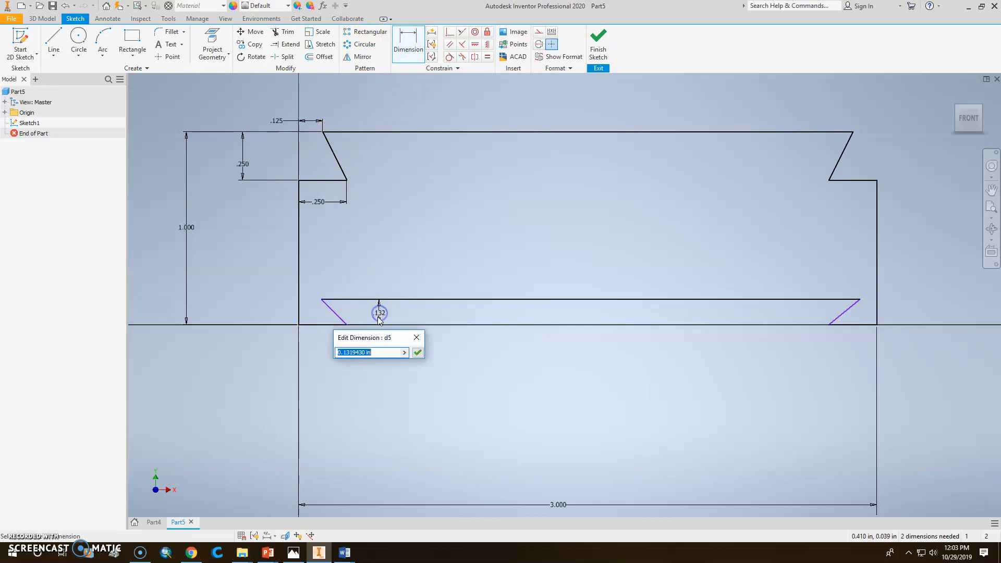
{"action": "left_click", "coordinate": [242, 160]}
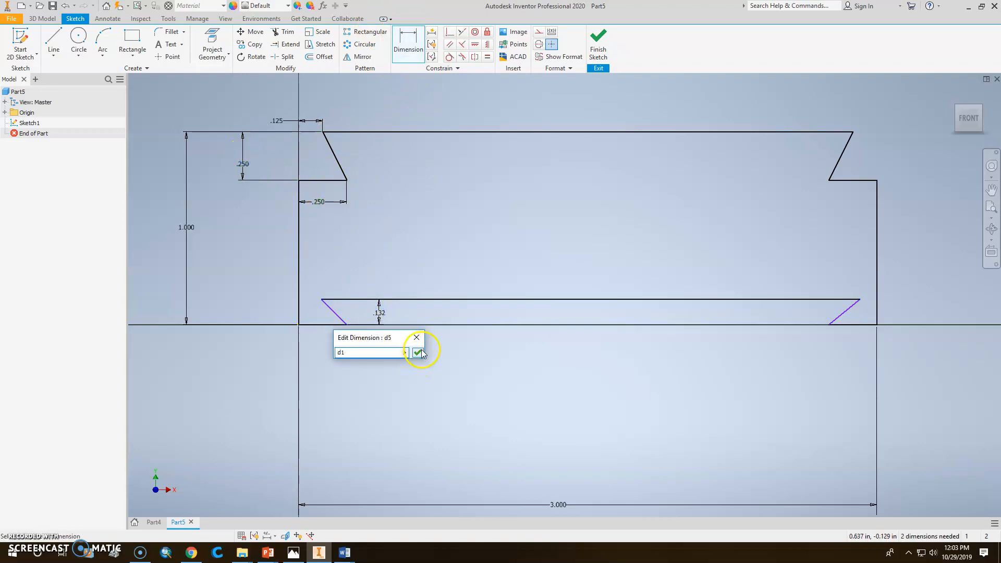
{"action": "left_click", "coordinate": [419, 352]}
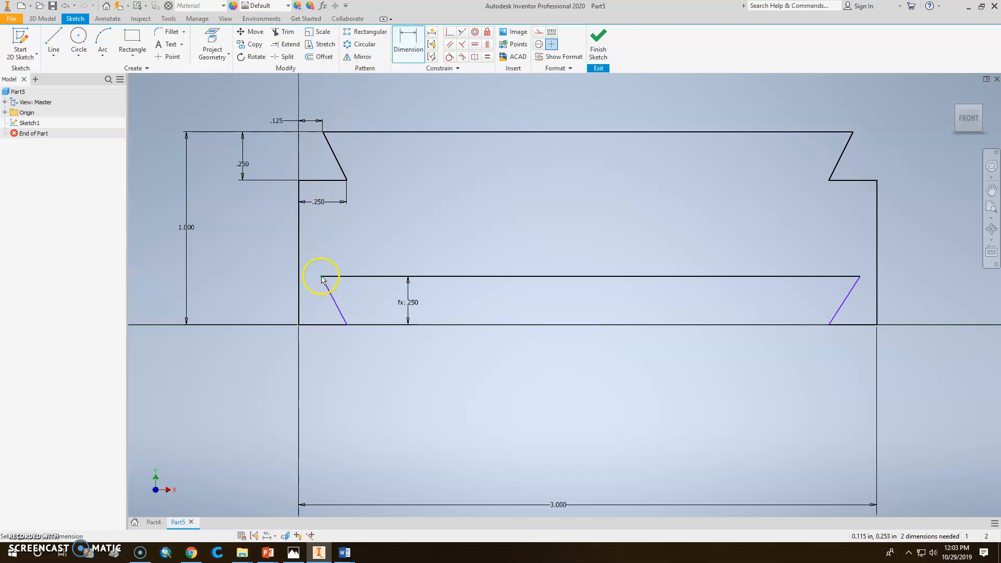
Dimension the horizontal distance from the left side to the recess's upper-left corner and link it to the upper .125 dimension (d2)
{"action": "left_click", "coordinate": [321, 278]}
{"action": "left_click", "coordinate": [299, 274]}
{"action": "left_click", "coordinate": [257, 266]}
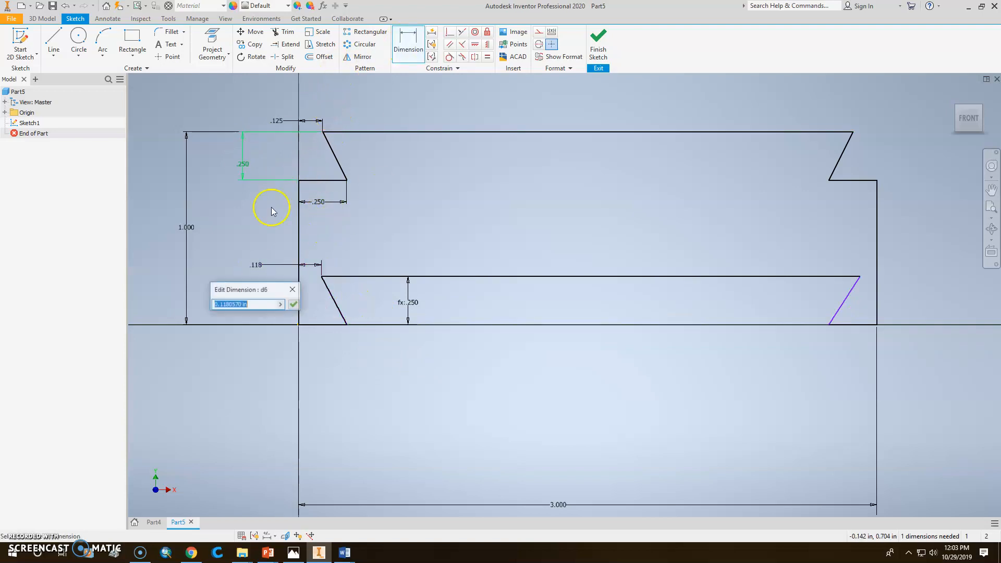
{"action": "left_click", "coordinate": [279, 122]}
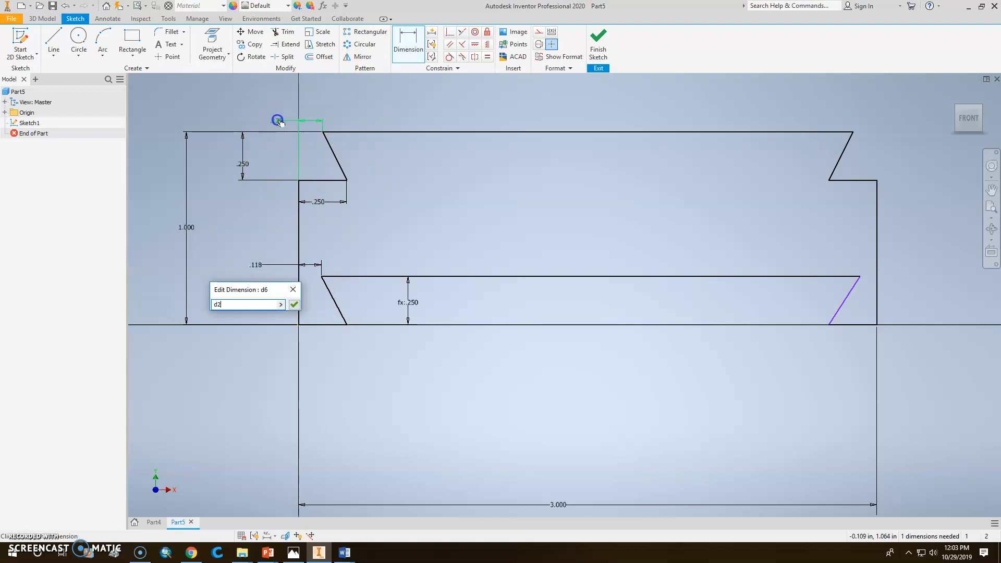
{"action": "left_click", "coordinate": [295, 305]}
Apply an equal constraint to the two slanted edges of the lower recess and finish the sketch
{"action": "left_click", "coordinate": [486, 57]}
{"action": "left_click", "coordinate": [845, 302]}
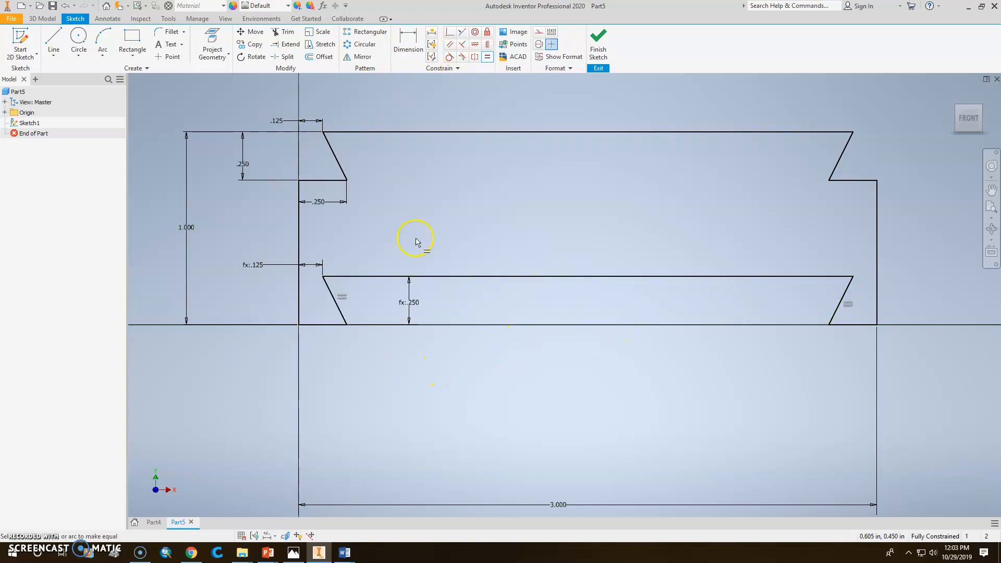
{"action": "middle_click_drag", "start_coordinate": [674, 283], "coordinate": [661, 283]}
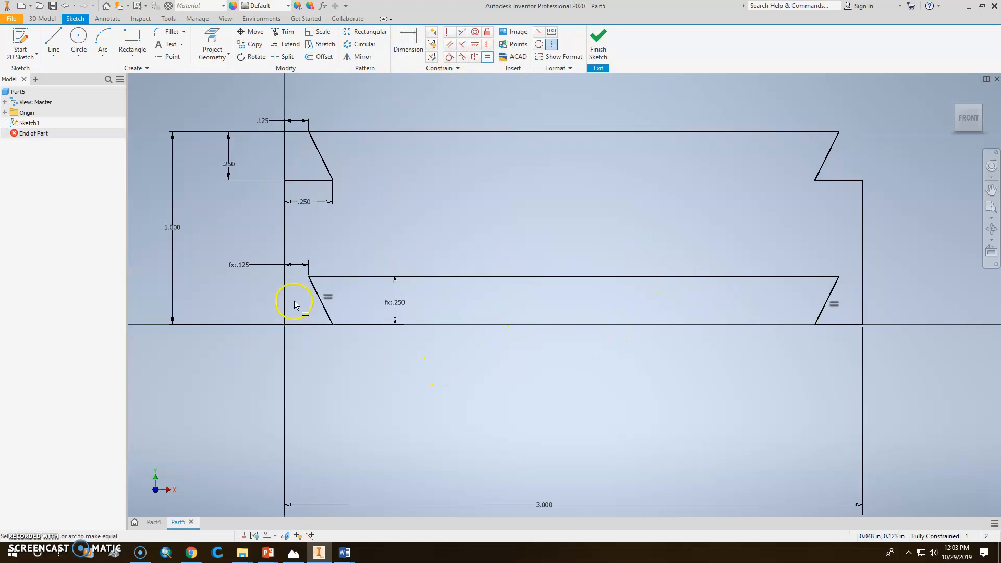
{"action": "left_click", "coordinate": [600, 41]}
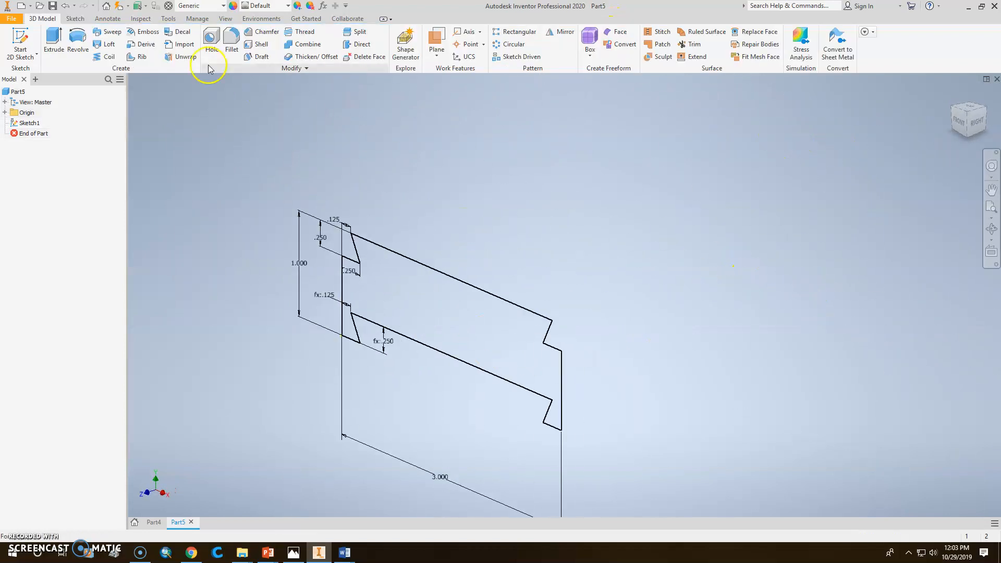
Extrude the dovetailed profile 8 in in the flipped direction
{"action": "left_click", "coordinate": [54, 41]}
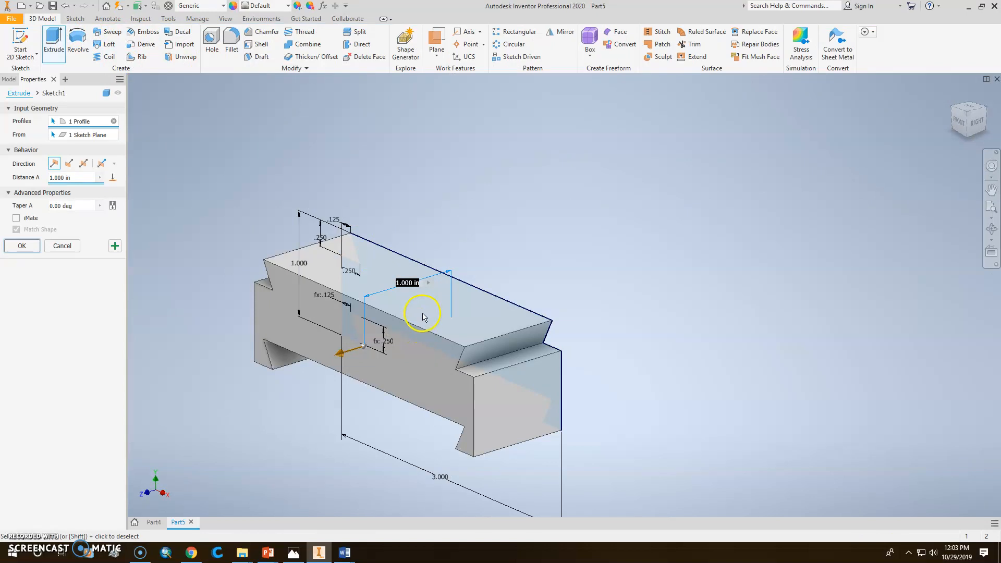
{"action": "left_click", "coordinate": [70, 164]}
{"action": "left_click", "coordinate": [34, 178]}
{"action": "type", "text": "8"}
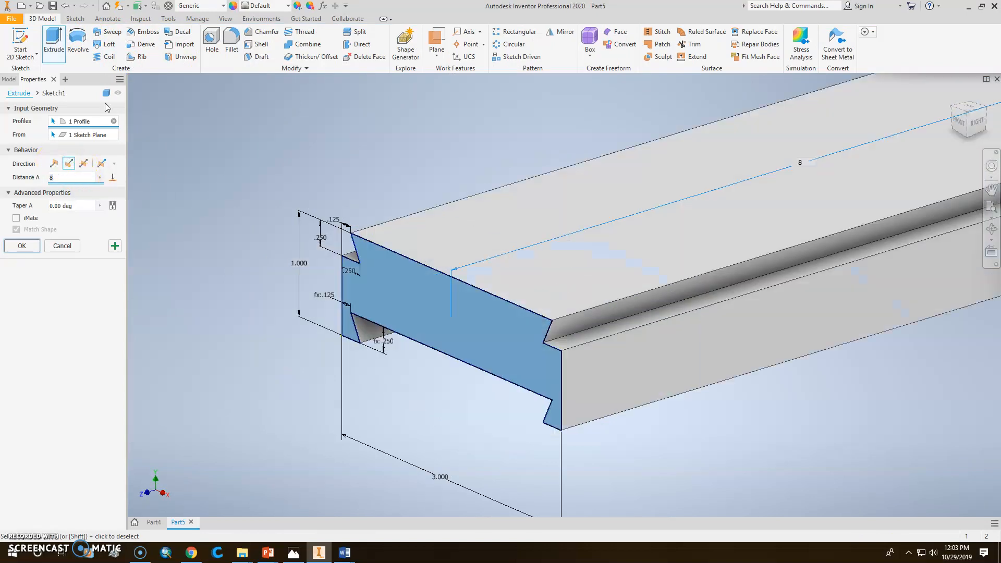
{"action": "middle_click_drag", "start_coordinate": [646, 227], "coordinate": [451, 158]}
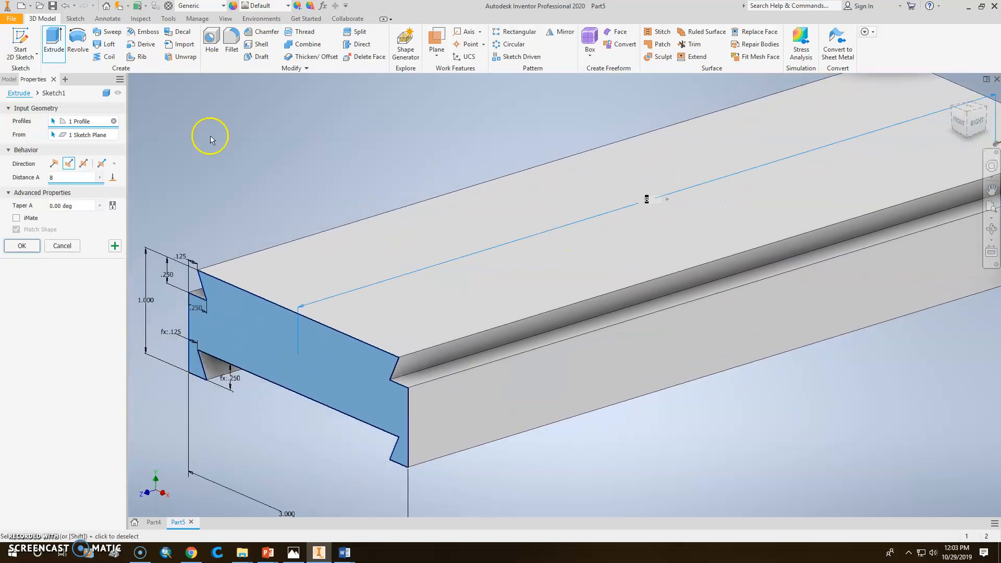
{"action": "left_click", "coordinate": [23, 247]}
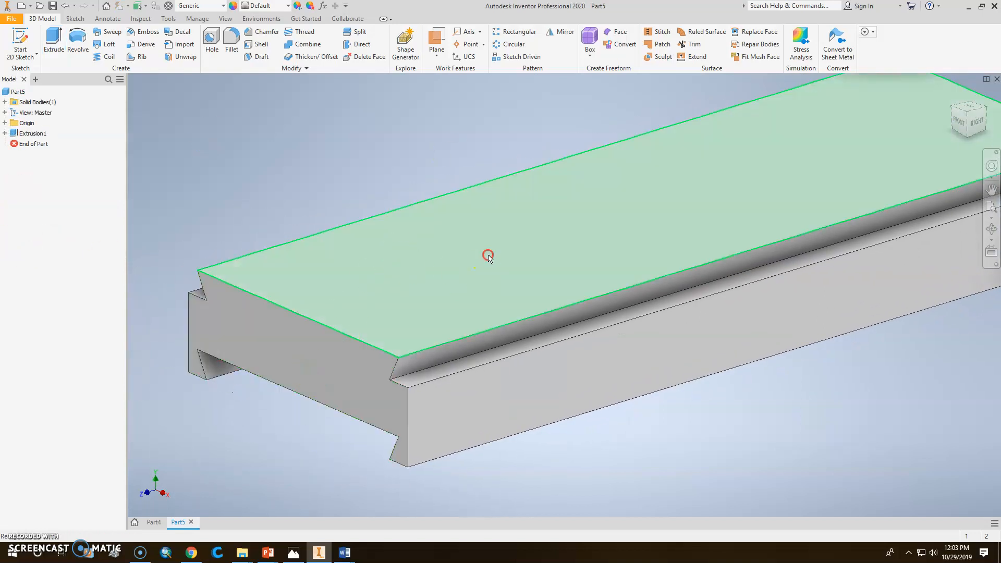
Start a sketch on the solid's top face and draw a rectangle about 7.4 by 2.1 in inside its edges
{"action": "right_click", "coordinate": [489, 256]}
{"action": "left_click", "coordinate": [496, 285]}
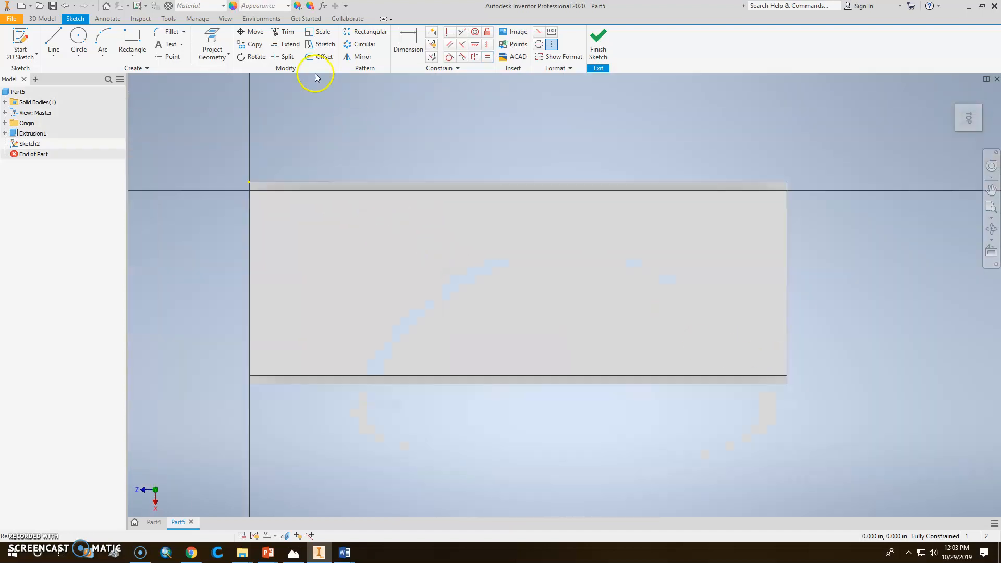
{"action": "left_click", "coordinate": [132, 39]}
{"action": "left_click", "coordinate": [270, 215]}
{"action": "left_click", "coordinate": [764, 357]}
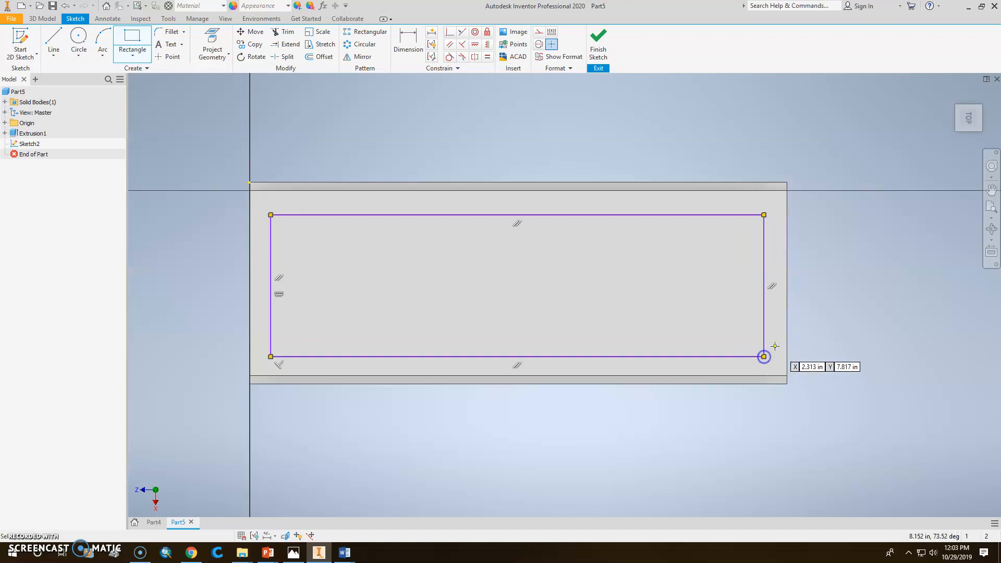
Switch to Slide Top Box 002.jpg in Photos and examine the dimensions of the Box Recess Layout
{"action": "left_click", "coordinate": [282, 556]}
{"action": "left_click", "coordinate": [463, 30]}
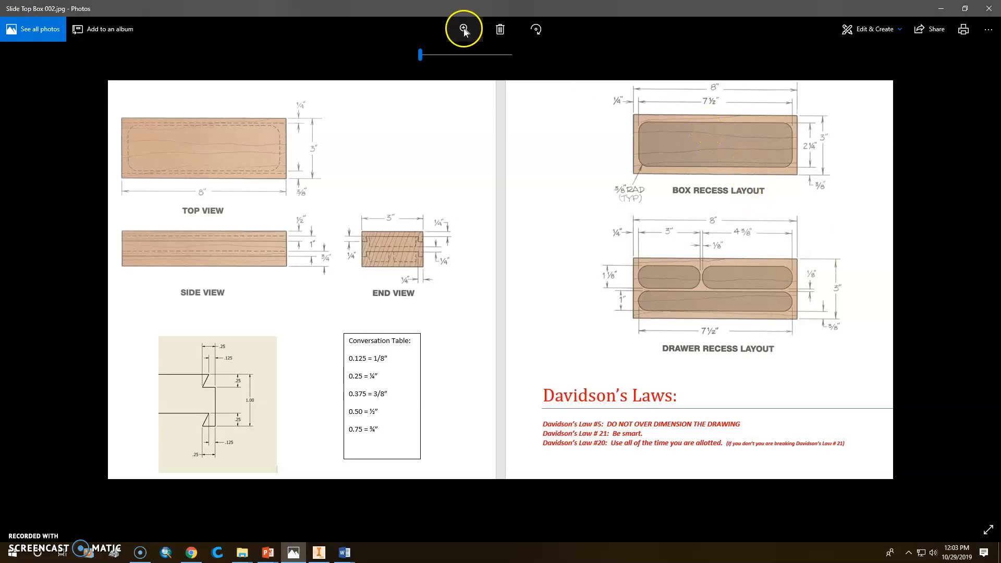
{"action": "left_click_drag", "start_coordinate": [421, 57], "coordinate": [445, 55]}
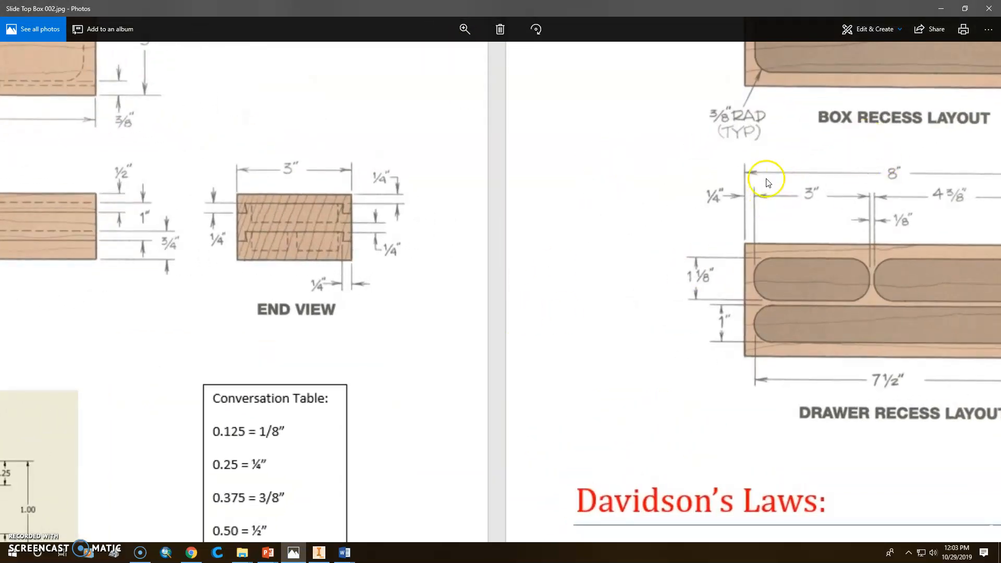
{"action": "left_click_drag", "start_coordinate": [784, 154], "coordinate": [555, 260]}
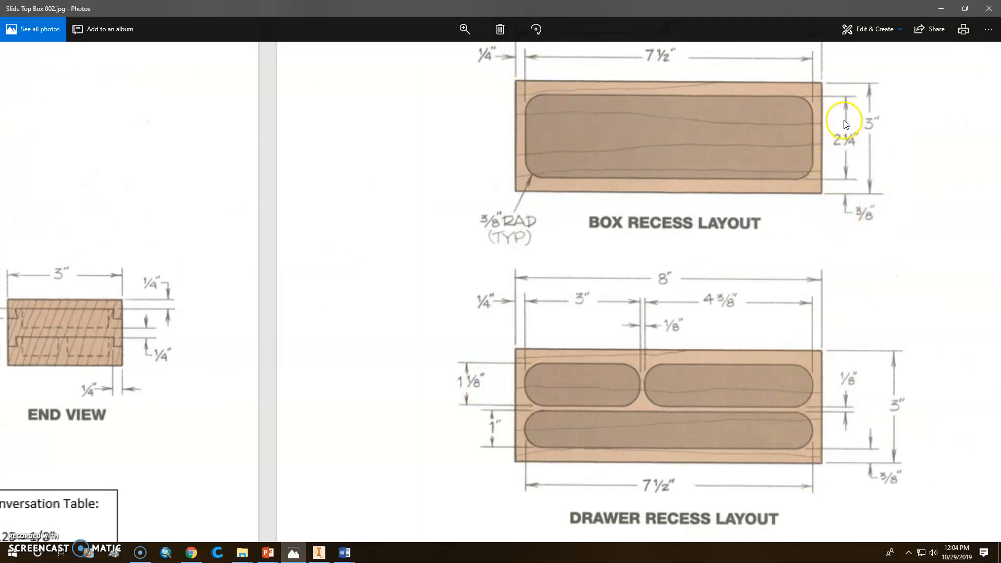
Switch back to Inventor and dimension the rectangle's left side .25 in from the box's left end
{"action": "left_click", "coordinate": [319, 553]}
{"action": "left_click", "coordinate": [409, 35]}
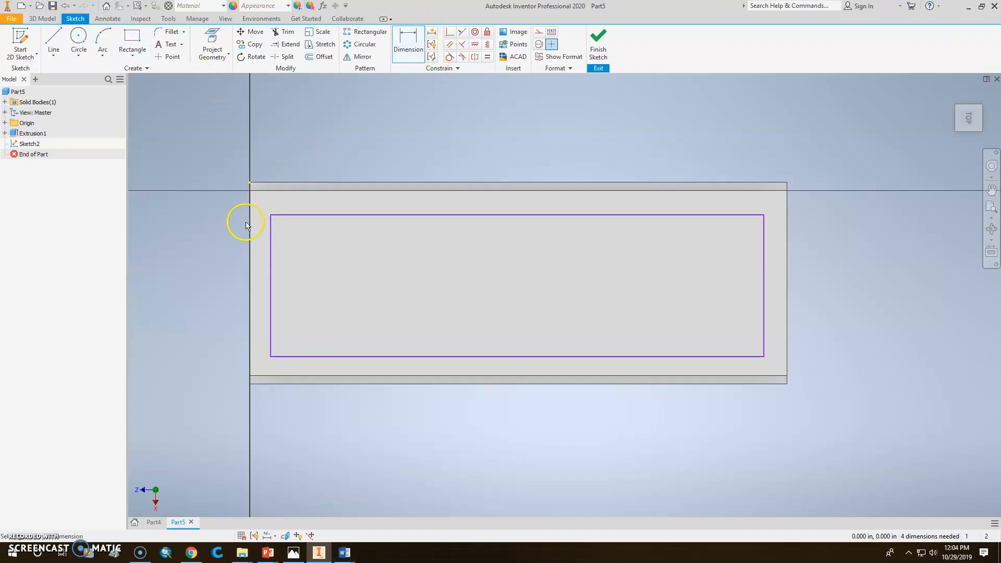
{"action": "left_click", "coordinate": [270, 229]}
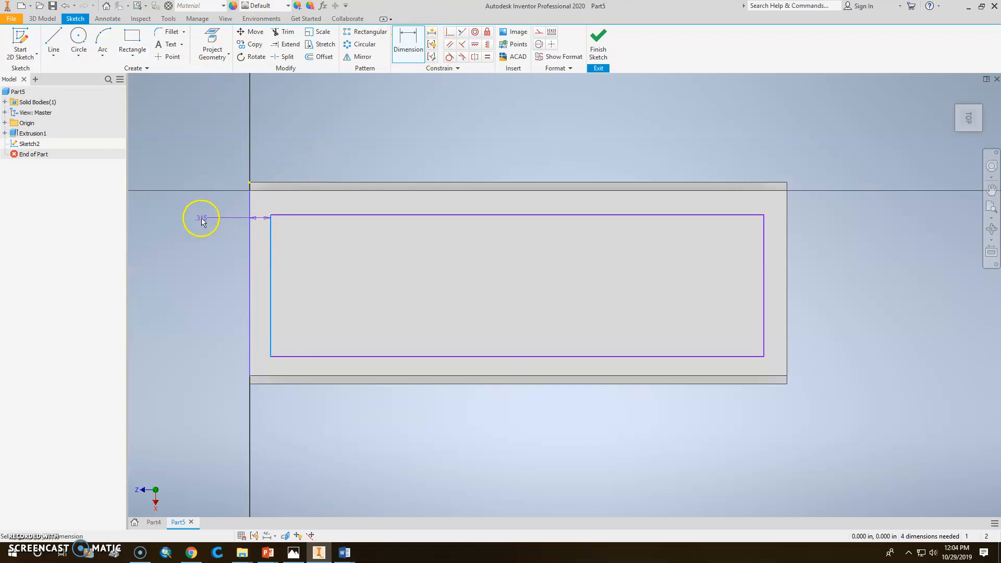
{"action": "left_click", "coordinate": [199, 217]}
{"action": "key", "text": "Return"}
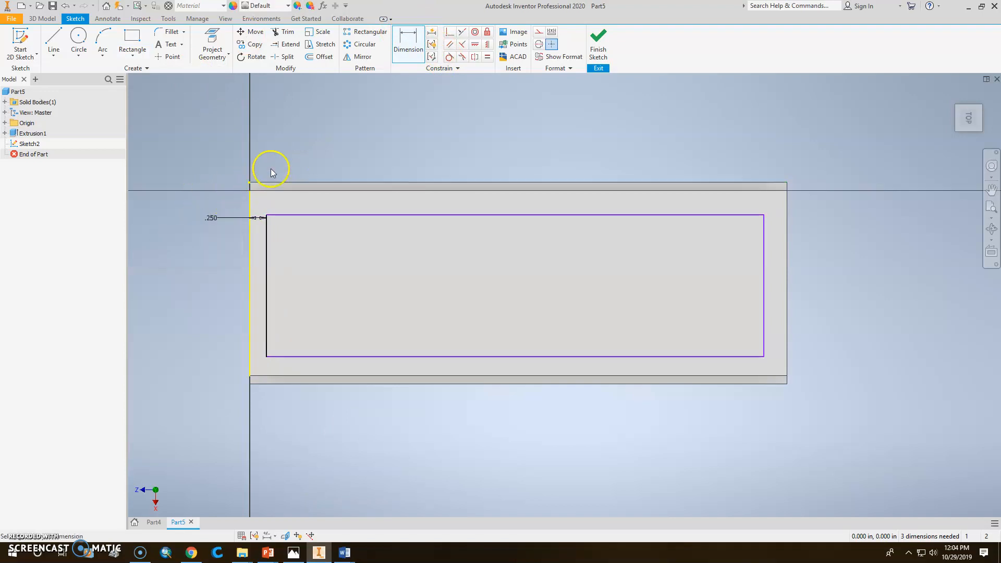
Dimension the rectangle's length and set it to 7.5 in
{"action": "left_click", "coordinate": [413, 215]}
{"action": "left_click", "coordinate": [419, 158]}
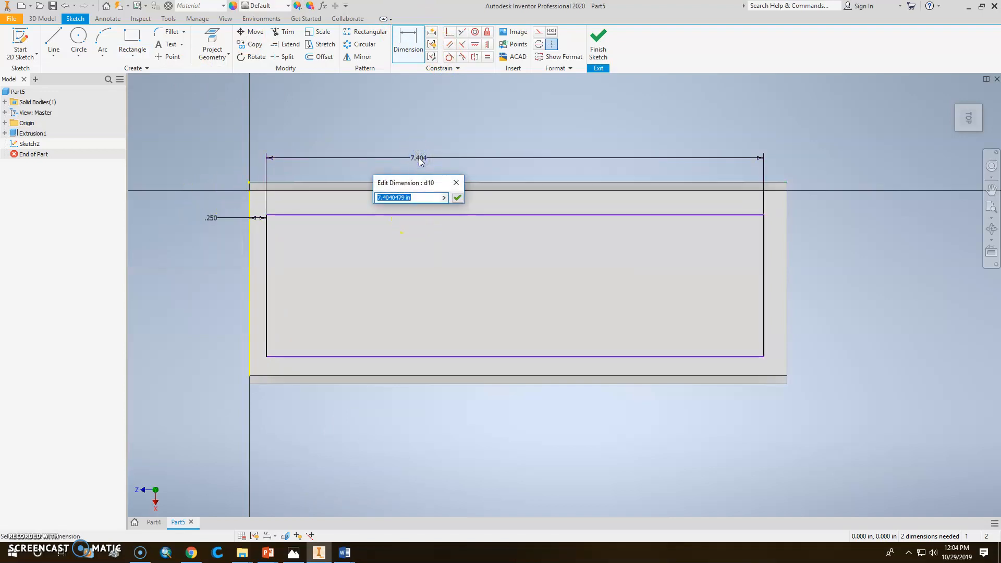
{"action": "type", "text": "7.5"}
{"action": "key", "text": "Return"}
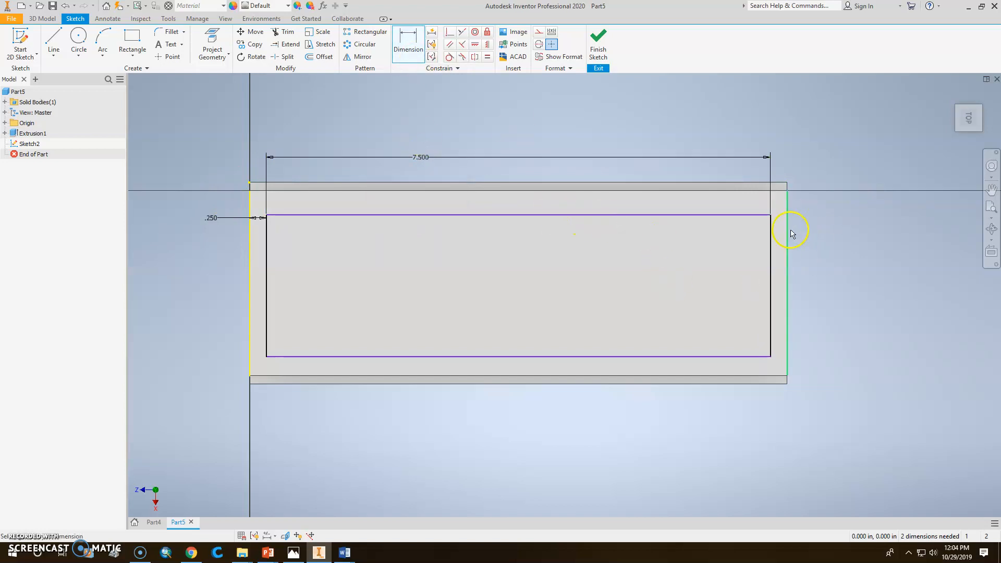
Dimension the distance between the box's lower outer edge and the rectangle's lower side as .375 in
{"action": "left_click", "coordinate": [704, 385]}
{"action": "left_click", "coordinate": [716, 360]}
{"action": "left_click", "coordinate": [841, 386]}
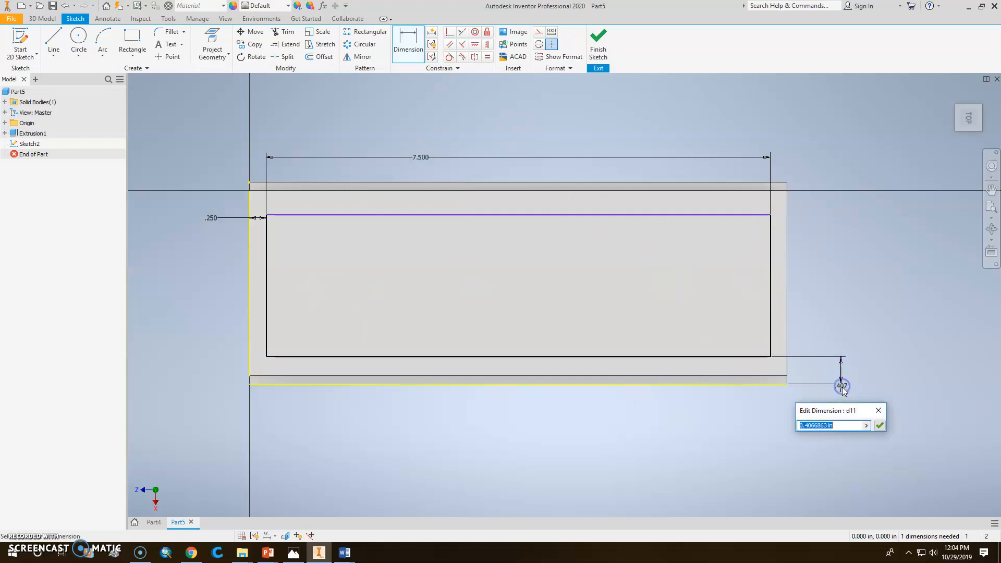
{"action": "type", "text": ".375"}
{"action": "key", "text": "Return"}
Dimension the length of the rectangle's right side and set it to 2.25 in
{"action": "left_click", "coordinate": [774, 261]}
{"action": "left_click", "coordinate": [833, 259]}
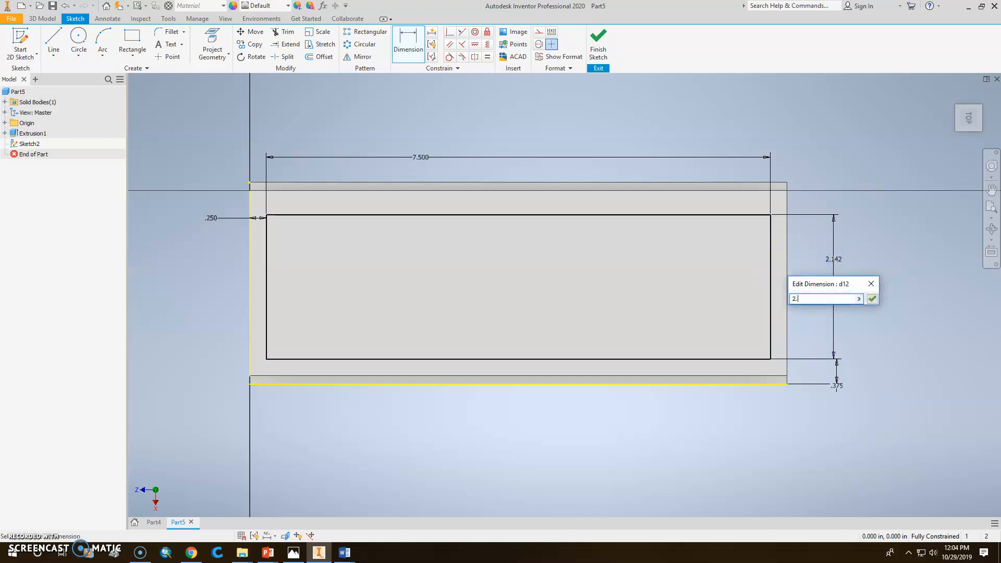
{"action": "type", "text": "2.25"}
{"action": "key", "text": "Return"}
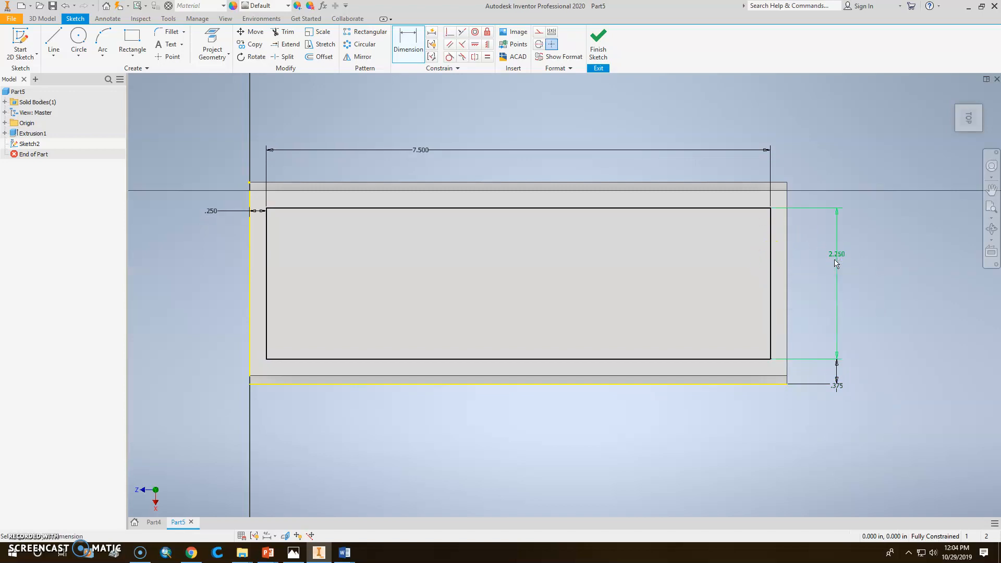
Finish the sketch and cut the rectangle .5 in down into the box, checking the recess depth in the Photos reference drawing
{"action": "left_click", "coordinate": [598, 39]}
{"action": "left_click", "coordinate": [54, 40]}
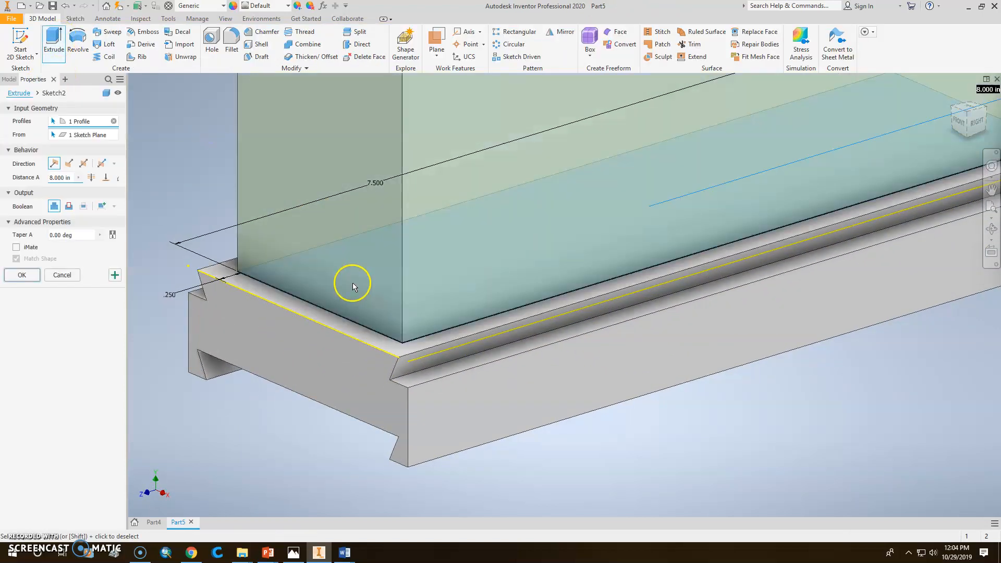
{"action": "left_click", "coordinate": [68, 163]}
{"action": "left_click", "coordinate": [45, 178]}
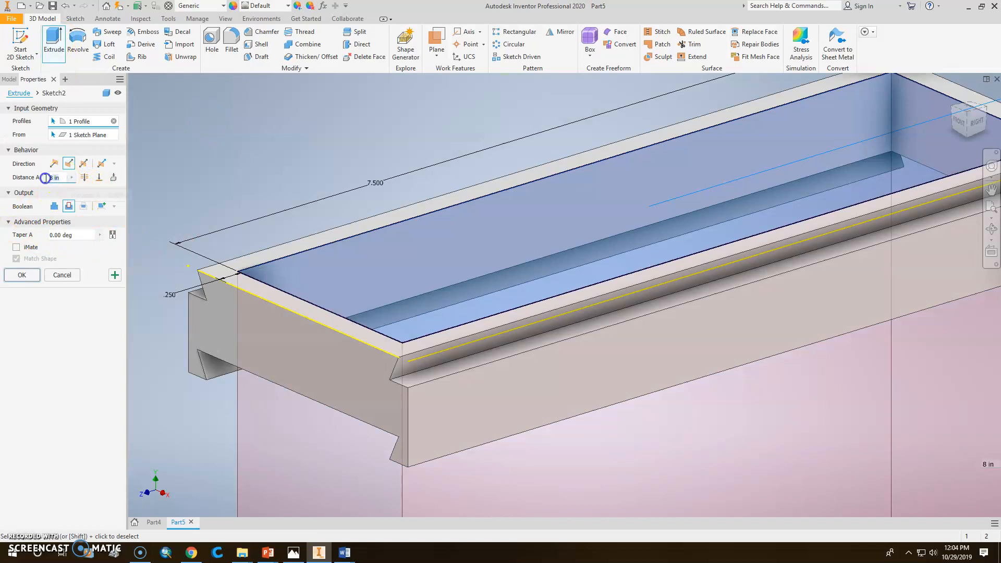
{"action": "type", "text": ".5"}
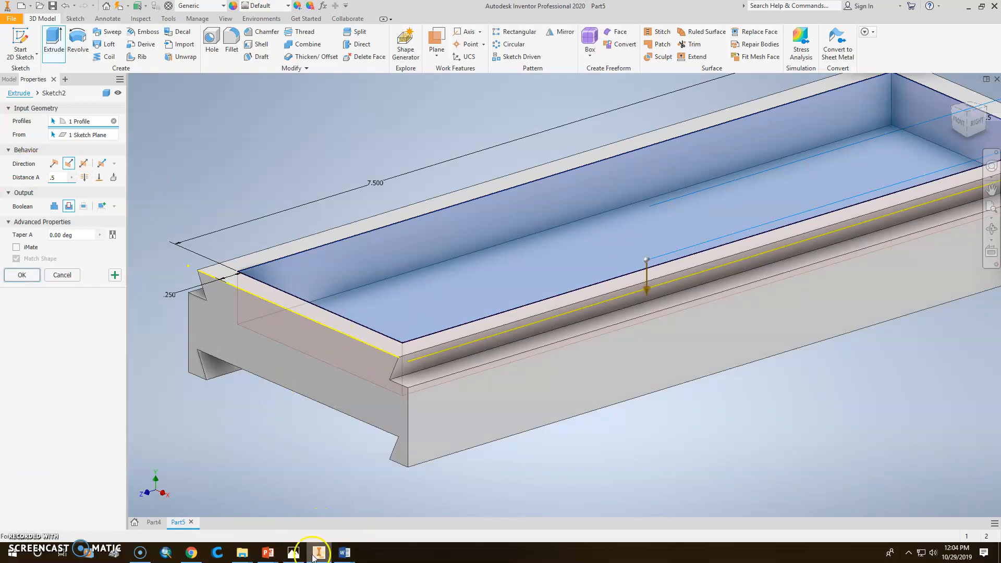
{"action": "left_click", "coordinate": [295, 551]}
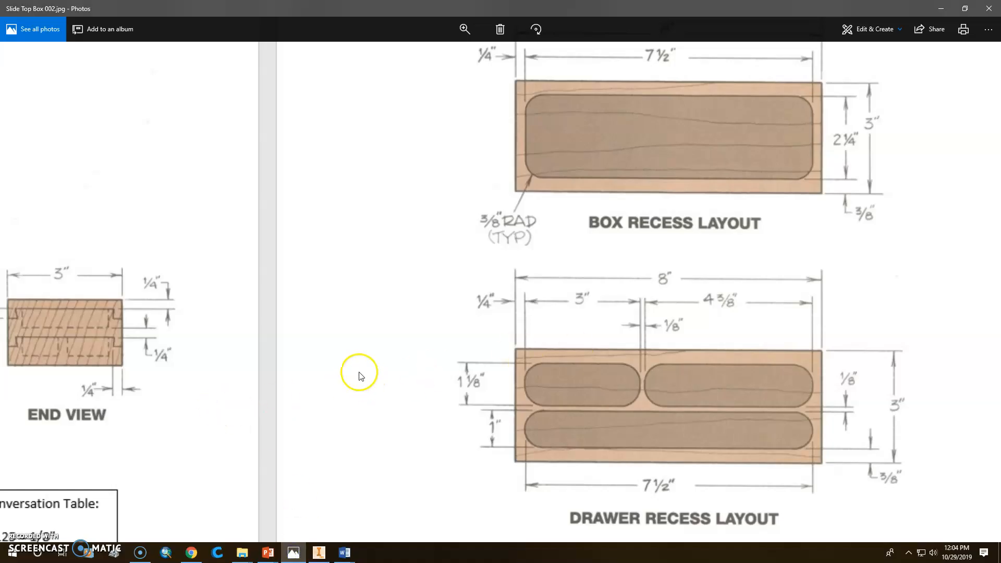
{"action": "mouse_move", "coordinate": [293, 370]}
{"action": "left_mouse_down"}
{"action": "mouse_move", "coordinate": [725, 327]}
{"action": "mouse_move", "coordinate": [865, 226]}
{"action": "mouse_move", "coordinate": [880, 120]}
{"action": "left_mouse_up"}
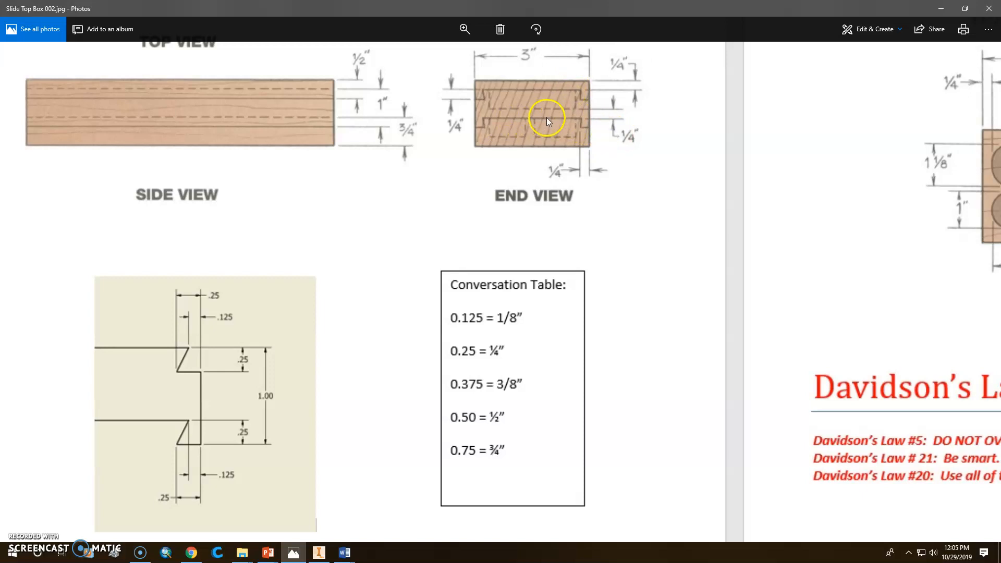
{"action": "left_click", "coordinate": [319, 552]}
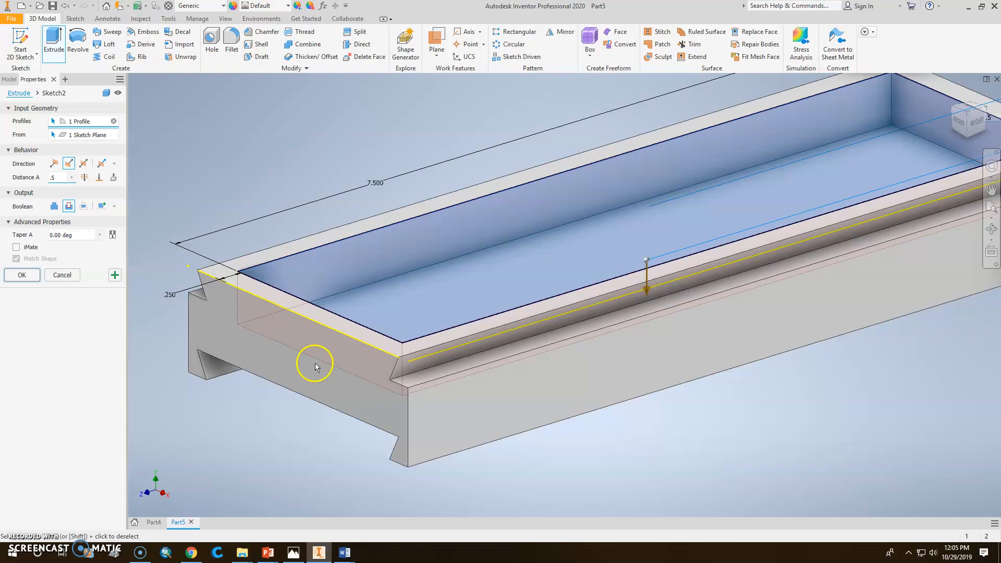
{"action": "left_click_drag", "start_coordinate": [54, 181], "coordinate": [46, 181]}
{"action": "left_click", "coordinate": [19, 275]}
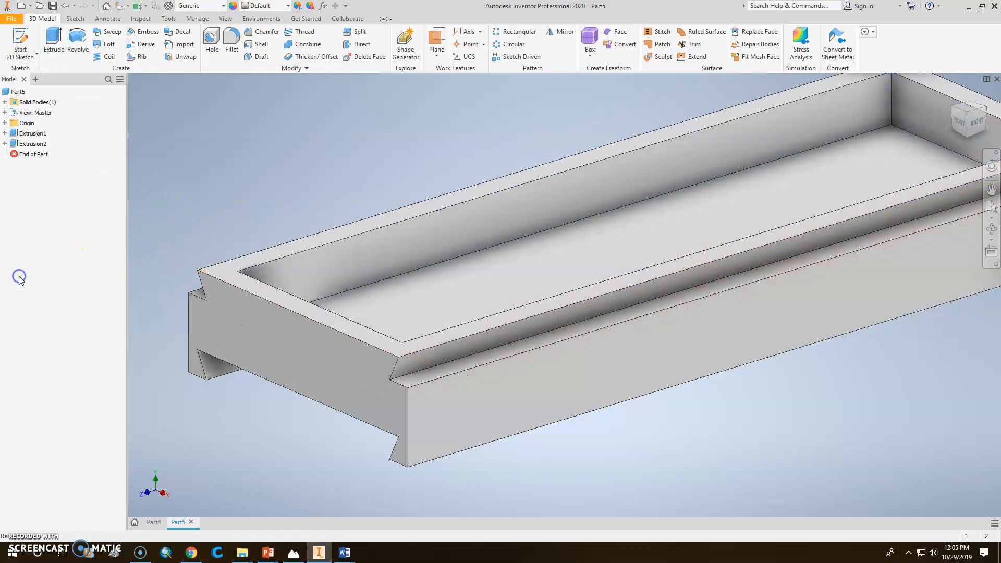
Switch to Photos to check the corner radius in the box recess layout, and return to Inventor
{"action": "mouse_move", "coordinate": [752, 189]}
{"action": "middle_mouse_down"}
{"action": "mouse_move", "coordinate": [489, 288]}
{"action": "mouse_move", "coordinate": [641, 270]}
{"action": "middle_mouse_up"}
{"action": "left_click", "coordinate": [291, 553]}
{"action": "left_click_drag", "start_coordinate": [880, 167], "coordinate": [251, 376]}
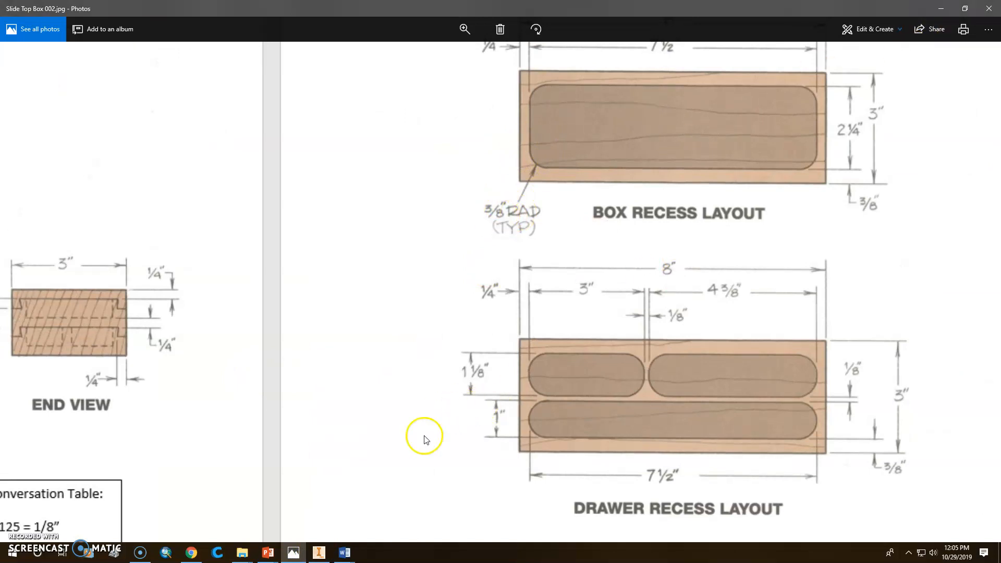
{"action": "left_click", "coordinate": [324, 555]}
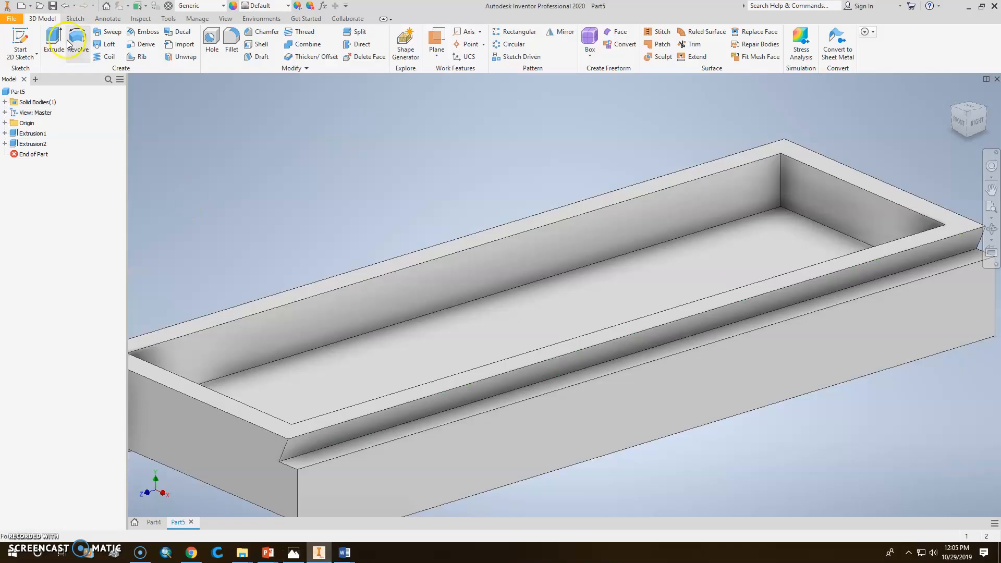
{"action": "left_click", "coordinate": [233, 57]}
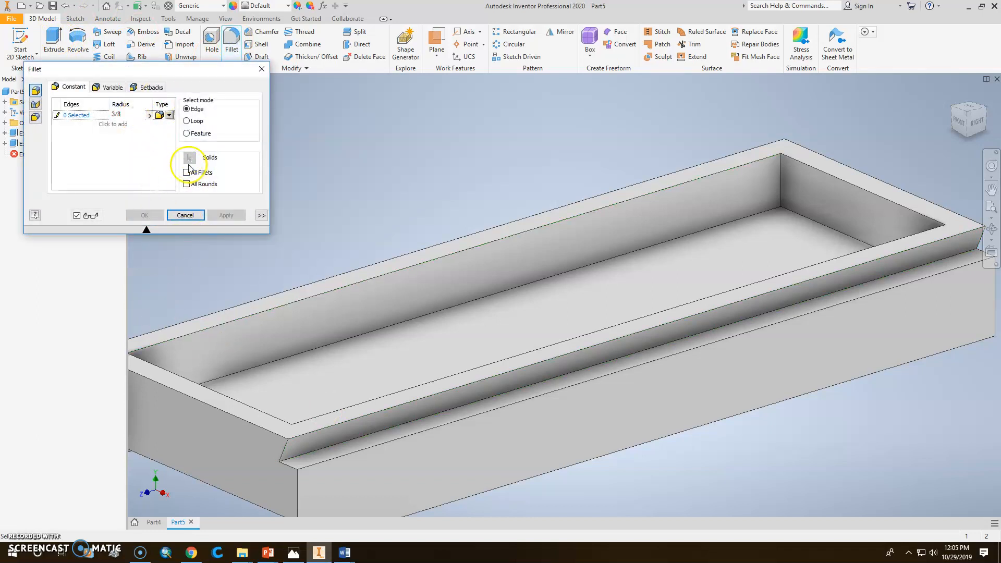
{"action": "scroll", "coordinate": [311, 345], "scroll_direction": "up", "scroll_amount": 2}
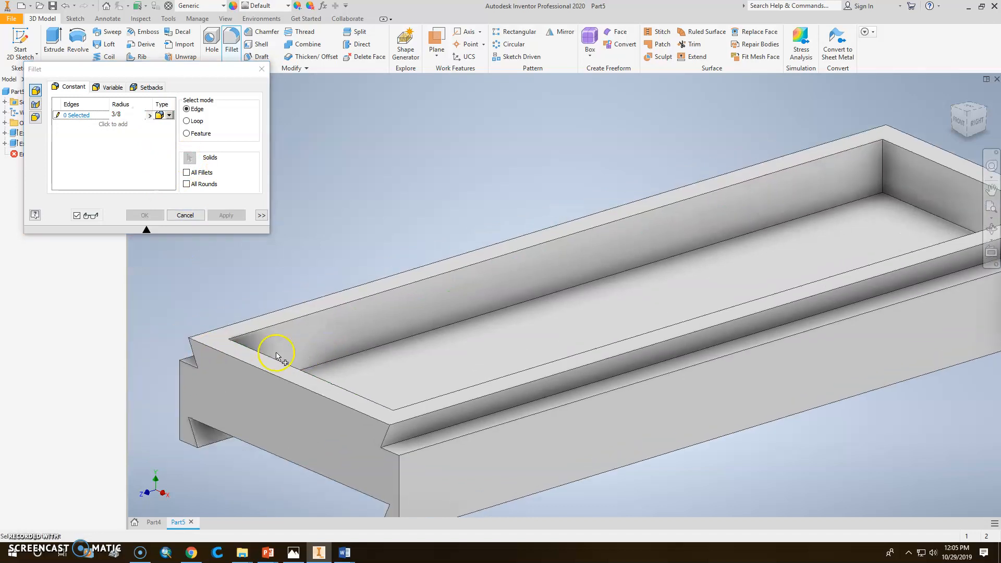
{"action": "left_click", "coordinate": [230, 351]}
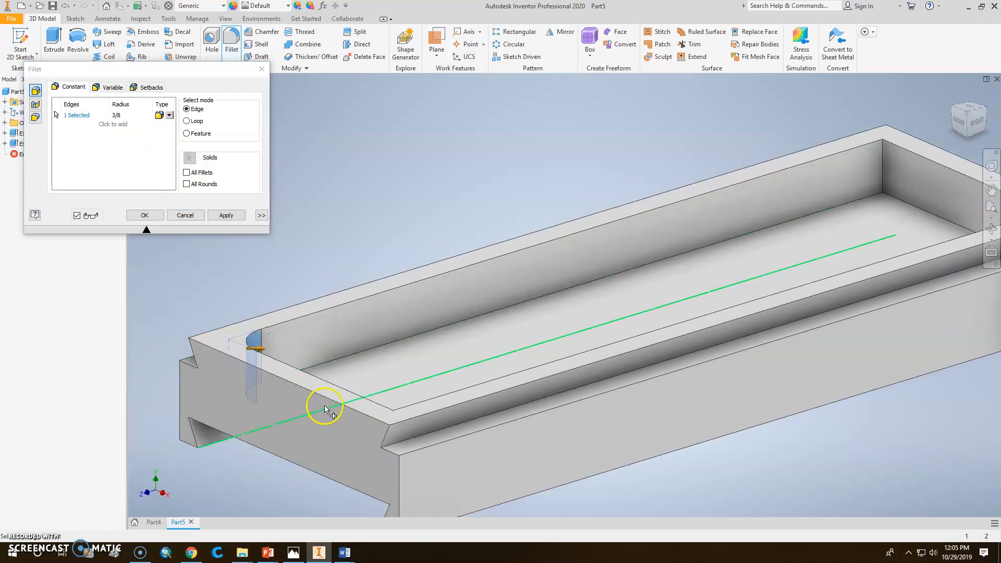
{"action": "left_click", "coordinate": [395, 417]}
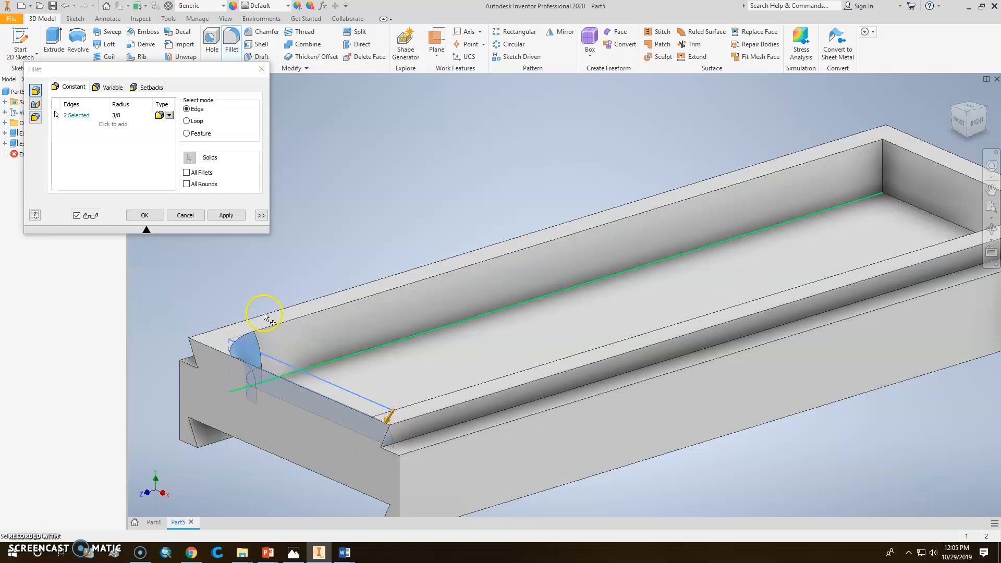
{"action": "left_click", "coordinate": [186, 216]}
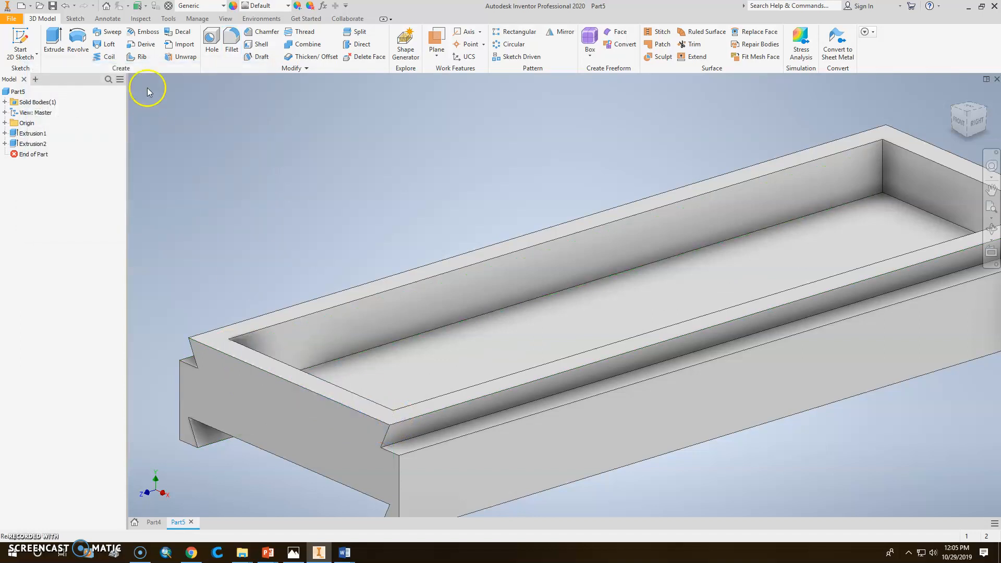
Fillet the four vertical inside corner edges of the box recess with a 3/8 in radius
{"action": "left_click", "coordinate": [232, 36]}
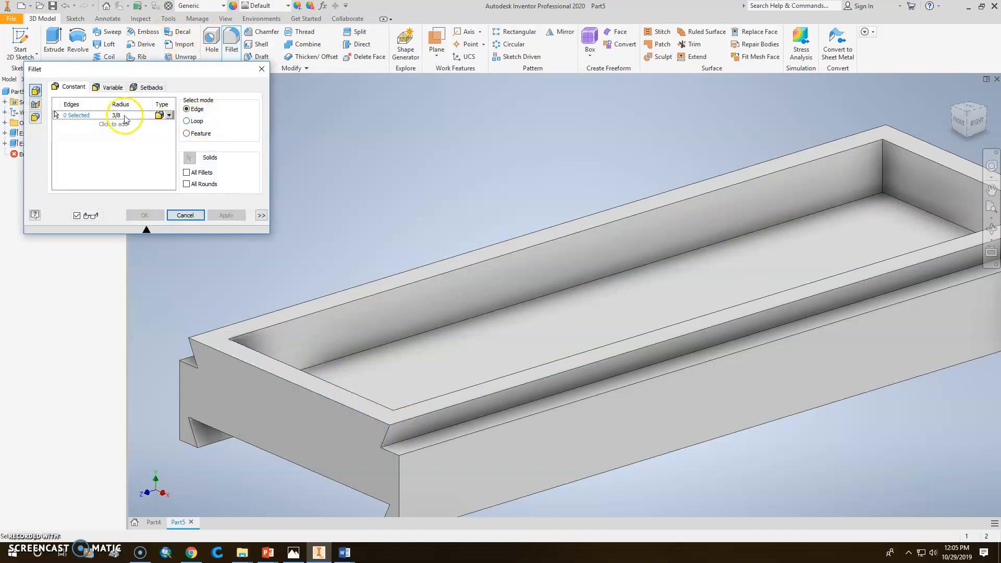
{"action": "left_click", "coordinate": [225, 350]}
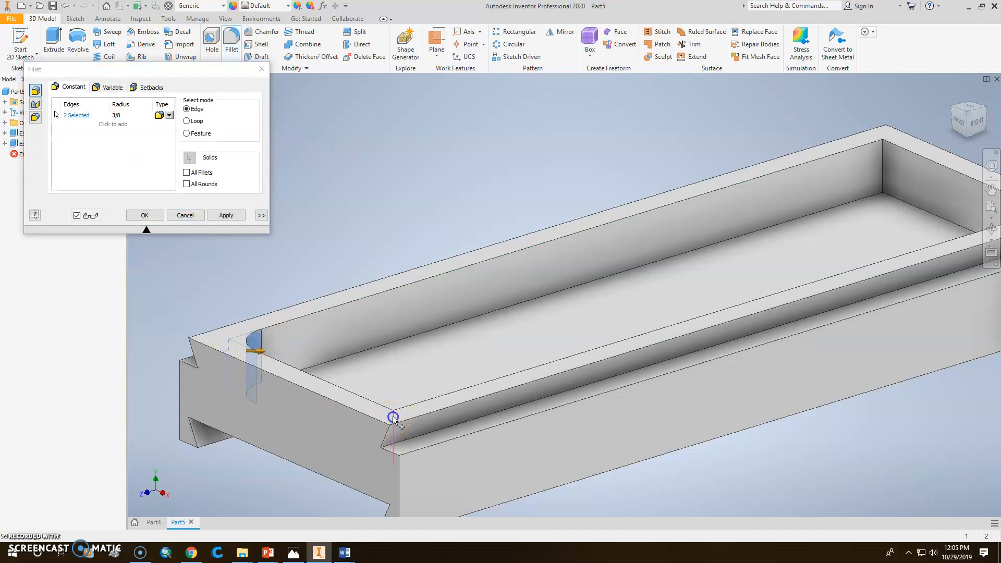
{"action": "left_click", "coordinate": [880, 174]}
{"action": "middle_click_drag", "start_coordinate": [882, 177], "coordinate": [623, 226]}
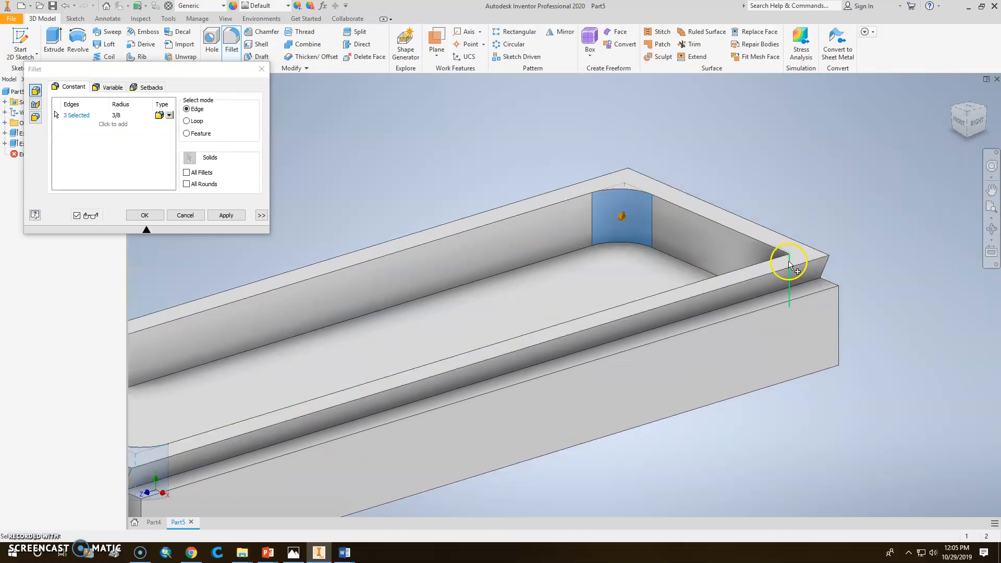
{"action": "left_click", "coordinate": [788, 262]}
{"action": "left_click", "coordinate": [226, 215]}
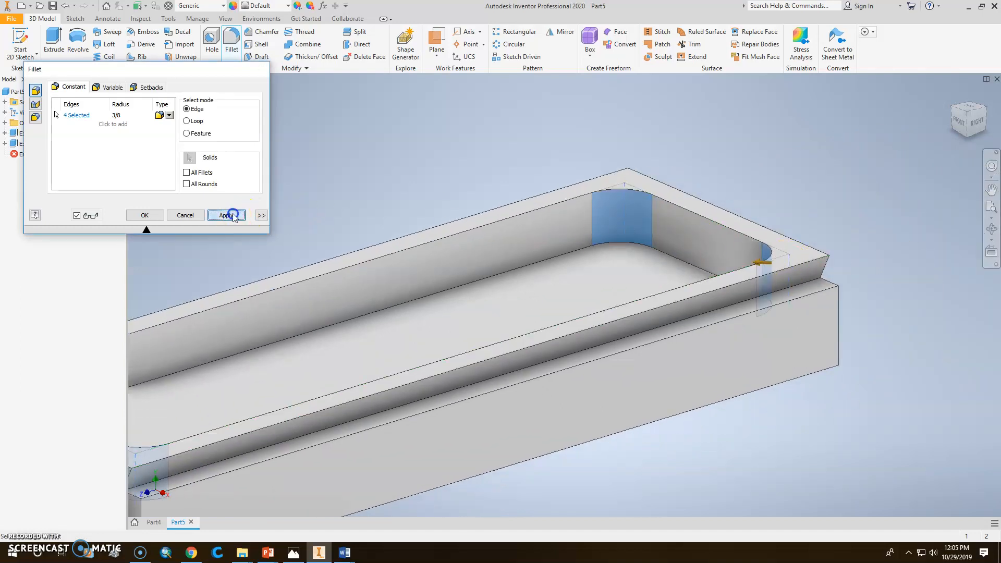
{"action": "left_click", "coordinate": [261, 69]}
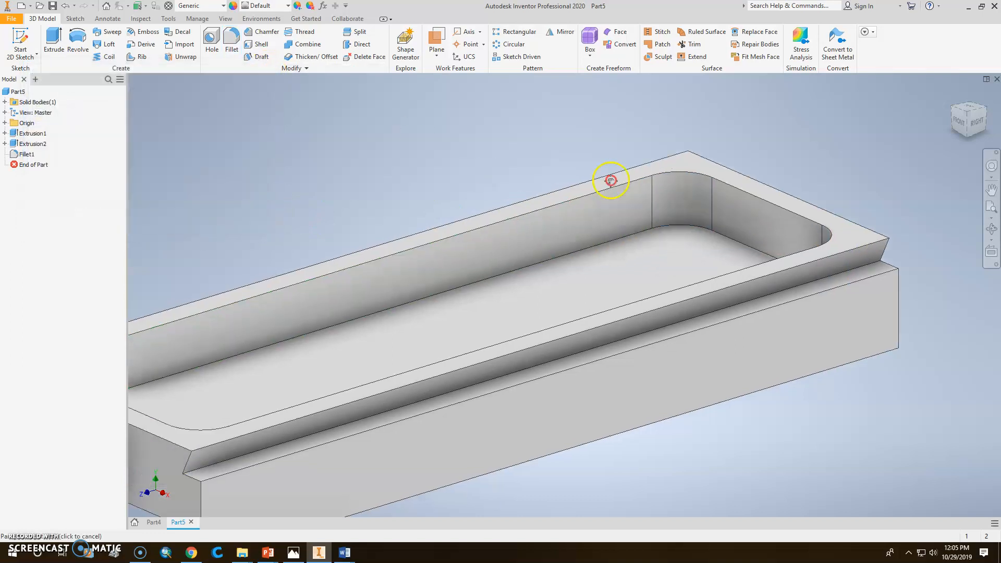
{"action": "scroll", "coordinate": [607, 174], "scroll_direction": "up", "scroll_amount": 5}
{"action": "scroll", "coordinate": [596, 171], "scroll_direction": "down", "scroll_amount": 3}
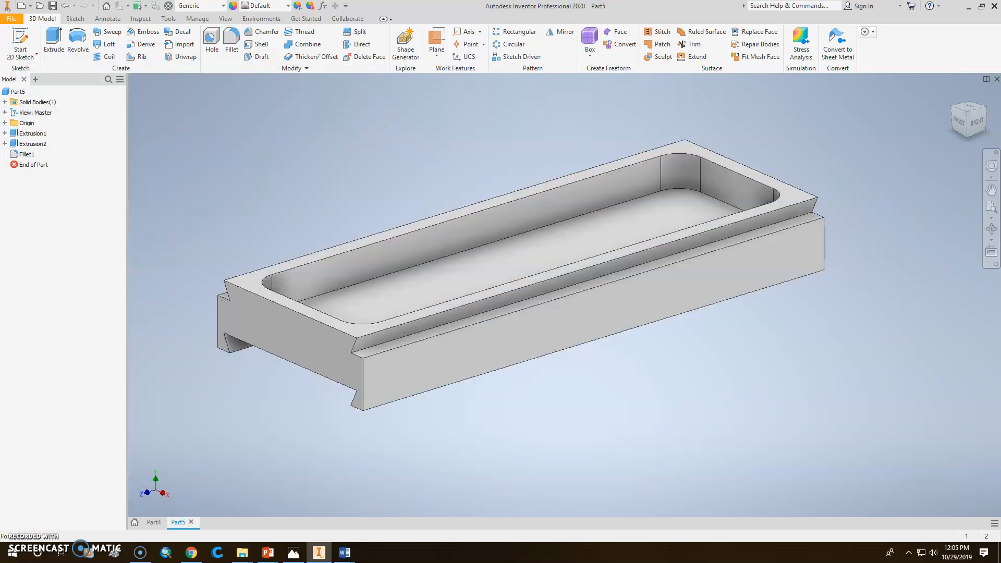
Save the part in the Foundations folder as 102-2-002a BOX
{"action": "left_click", "coordinate": [53, 8]}
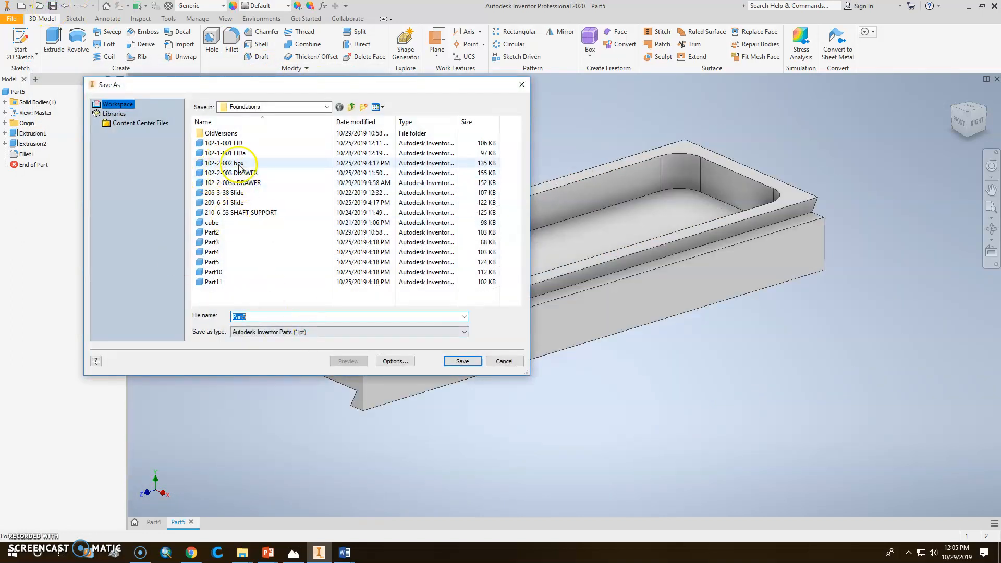
{"action": "left_click", "coordinate": [249, 162]}
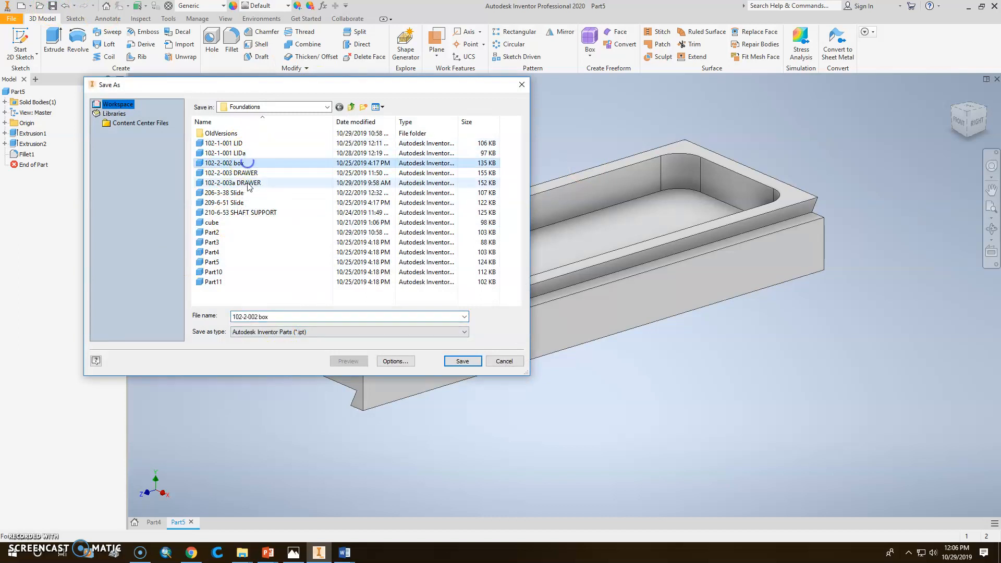
{"action": "double_click", "coordinate": [256, 316]}
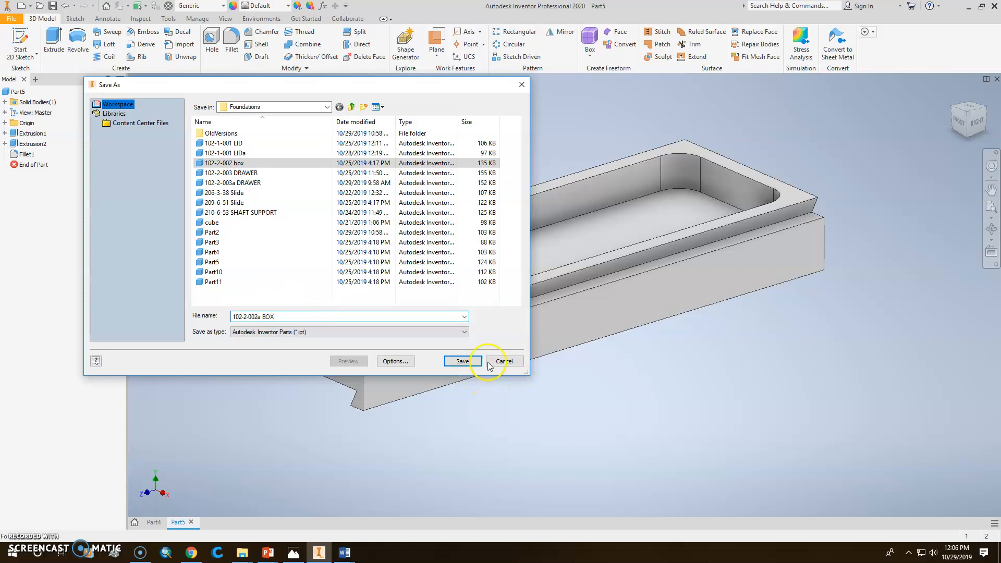
{"action": "left_click", "coordinate": [459, 360]}
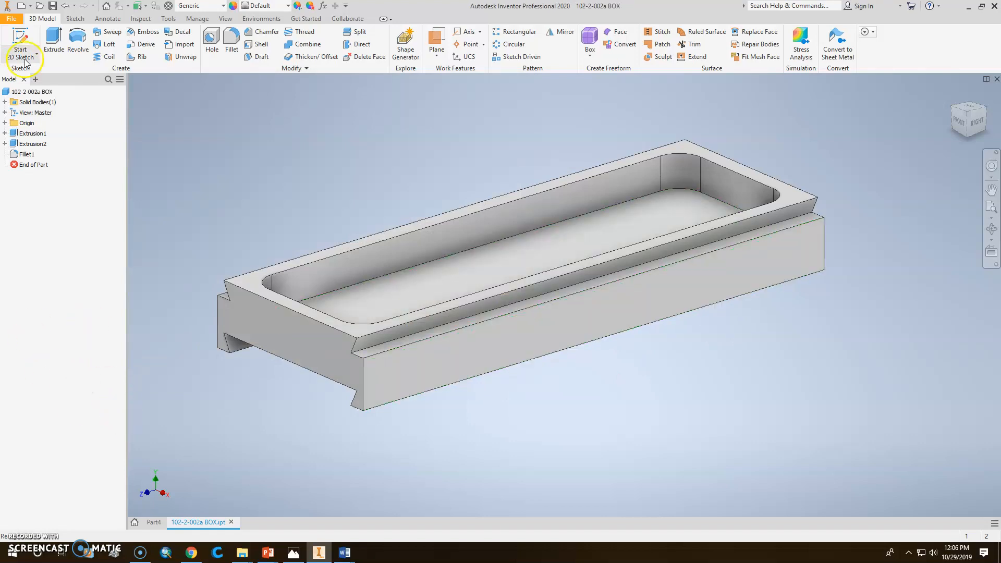
Create a new drawing file for the box
{"action": "left_click", "coordinate": [21, 9]}
{"action": "left_click", "coordinate": [235, 249]}
{"action": "left_click", "coordinate": [356, 343]}
Change the drawing's sheet size to B
{"action": "left_click", "coordinate": [36, 133]}
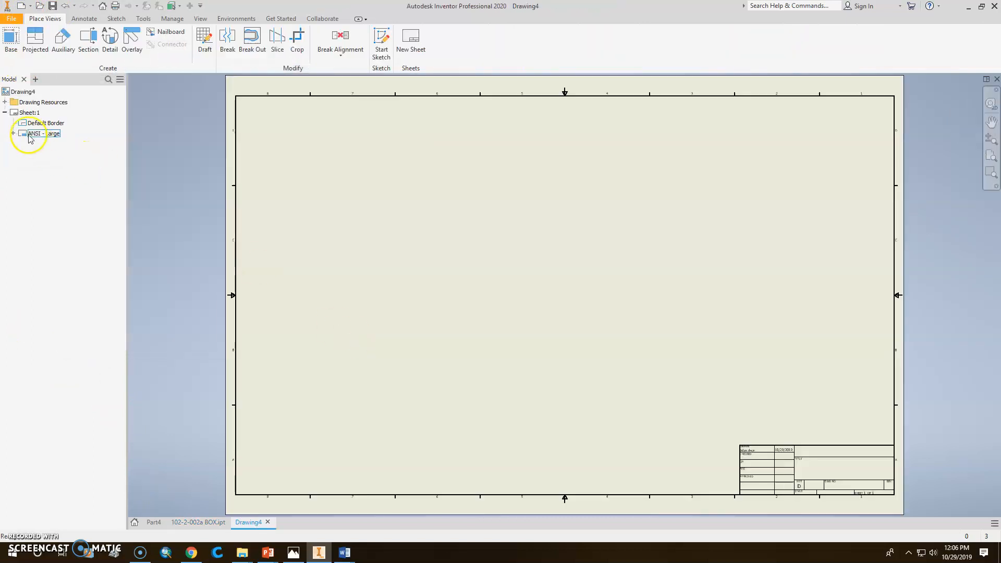
{"action": "right_click", "coordinate": [31, 114]}
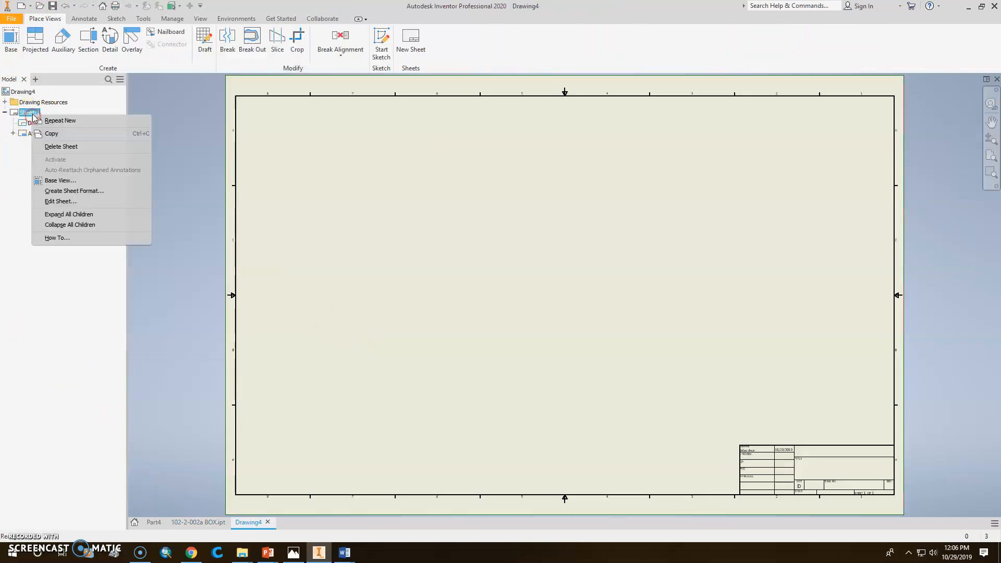
{"action": "left_click", "coordinate": [61, 202]}
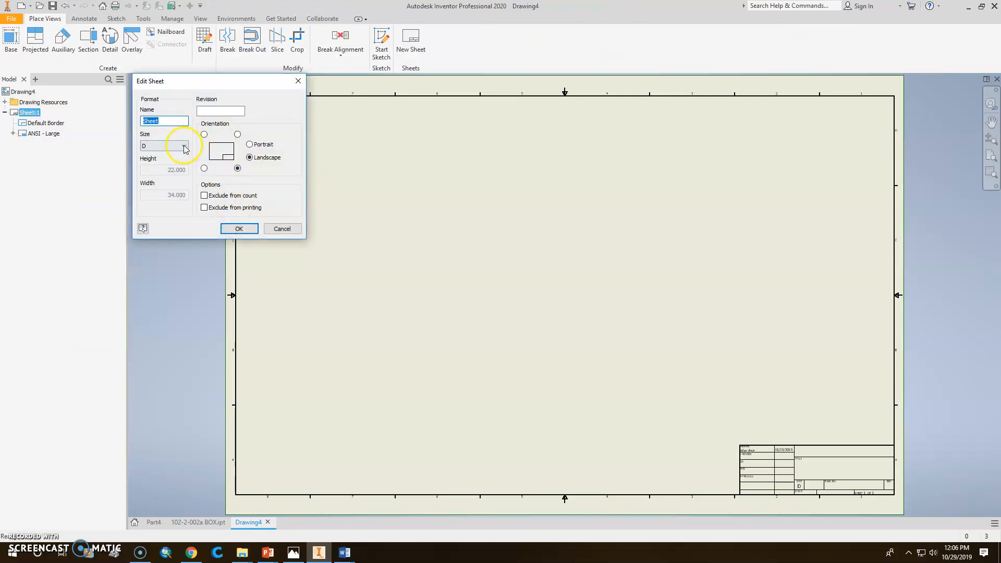
{"action": "left_click", "coordinate": [184, 147]}
{"action": "left_click", "coordinate": [167, 163]}
{"action": "left_click", "coordinate": [233, 228]}
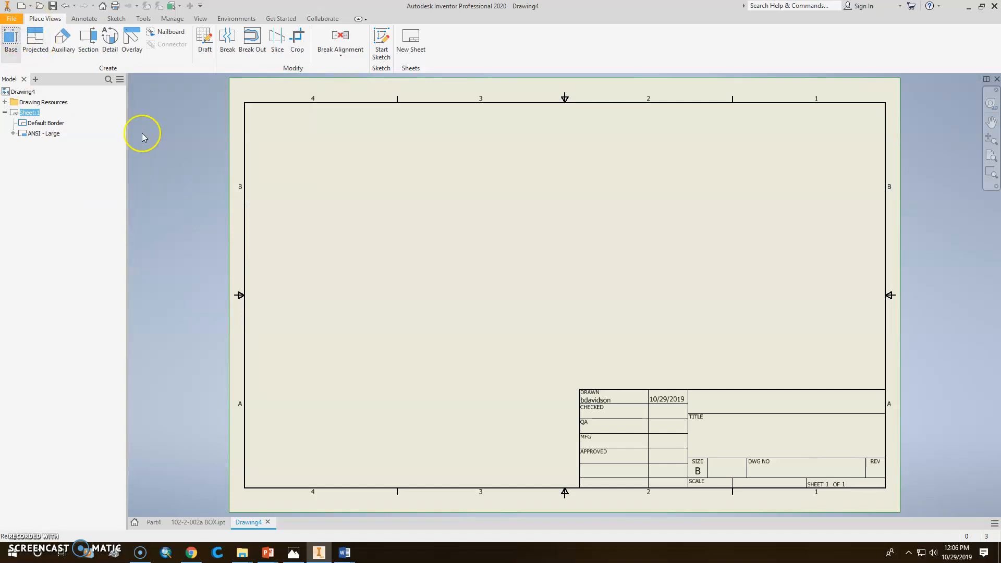
Place a base view of the box in its LEFT orientation above and left of the title block, at 1:1 scale
{"action": "left_click", "coordinate": [640, 239]}
{"action": "left_click_drag", "start_coordinate": [608, 284], "coordinate": [454, 330]}
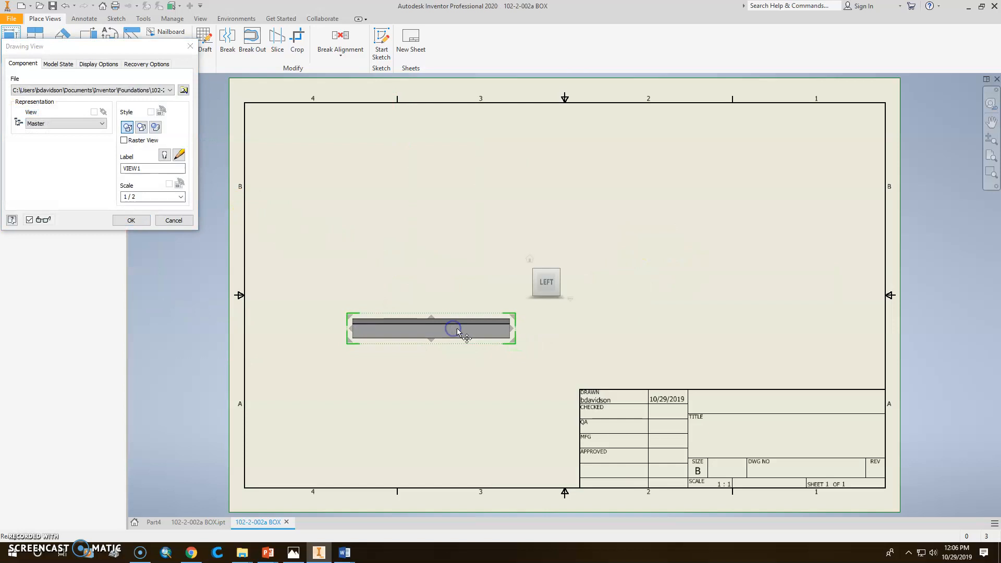
{"action": "left_click", "coordinate": [175, 197]}
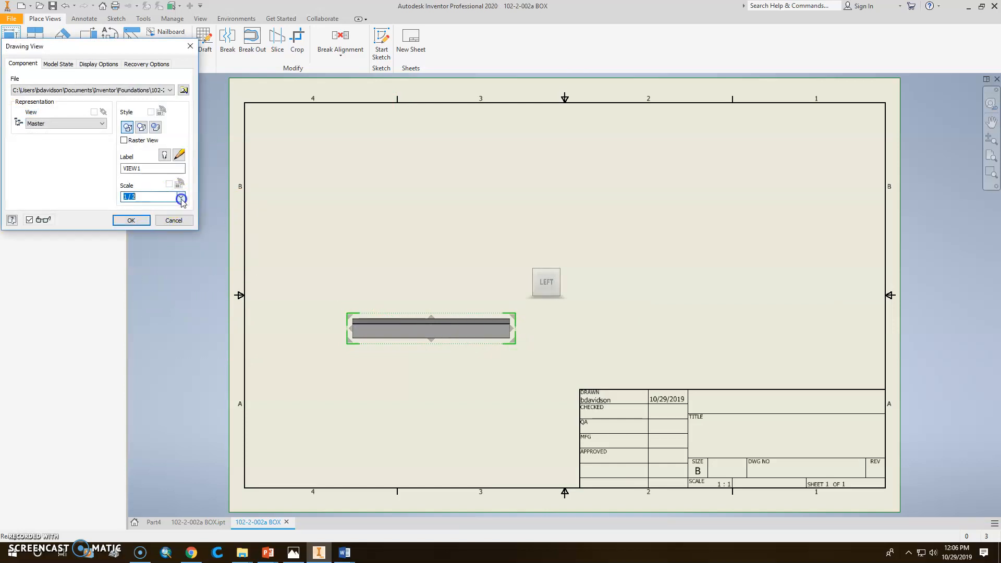
{"action": "left_click", "coordinate": [180, 197]}
{"action": "left_click", "coordinate": [151, 207]}
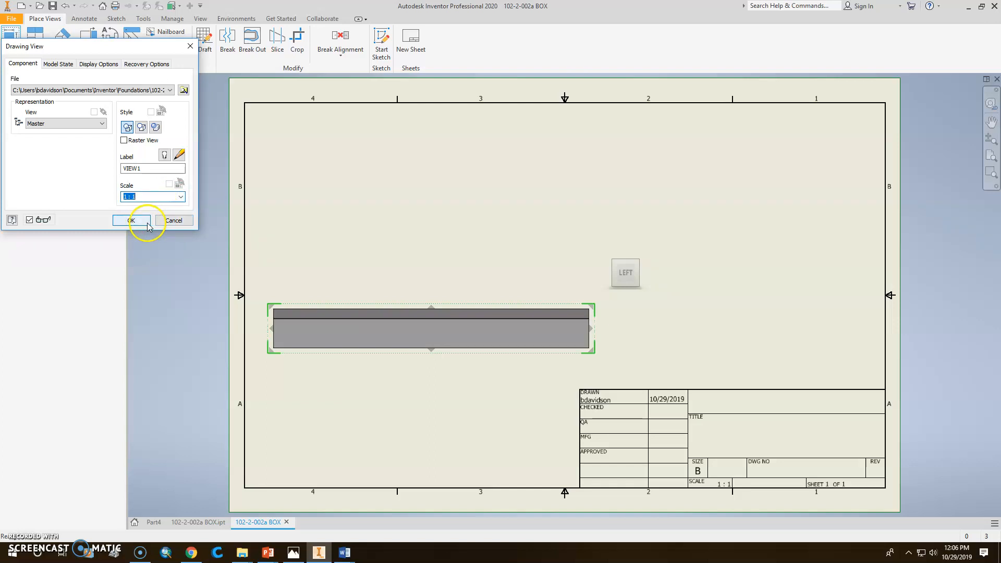
{"action": "left_click", "coordinate": [148, 224]}
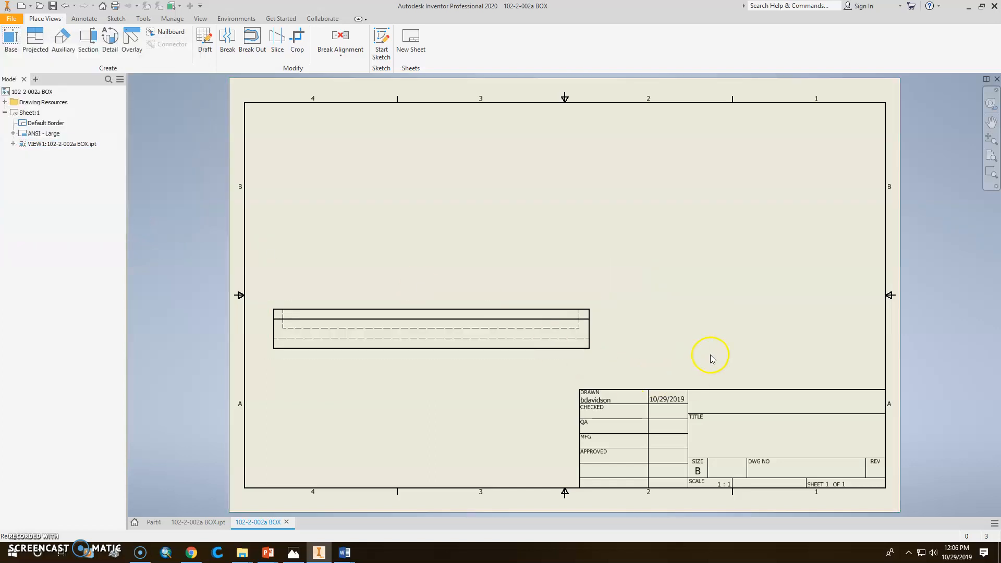
Project an end view to the right of the base view and a top view above it
{"action": "left_click", "coordinate": [43, 42]}
{"action": "left_click", "coordinate": [759, 339]}
{"action": "left_click", "coordinate": [443, 192]}
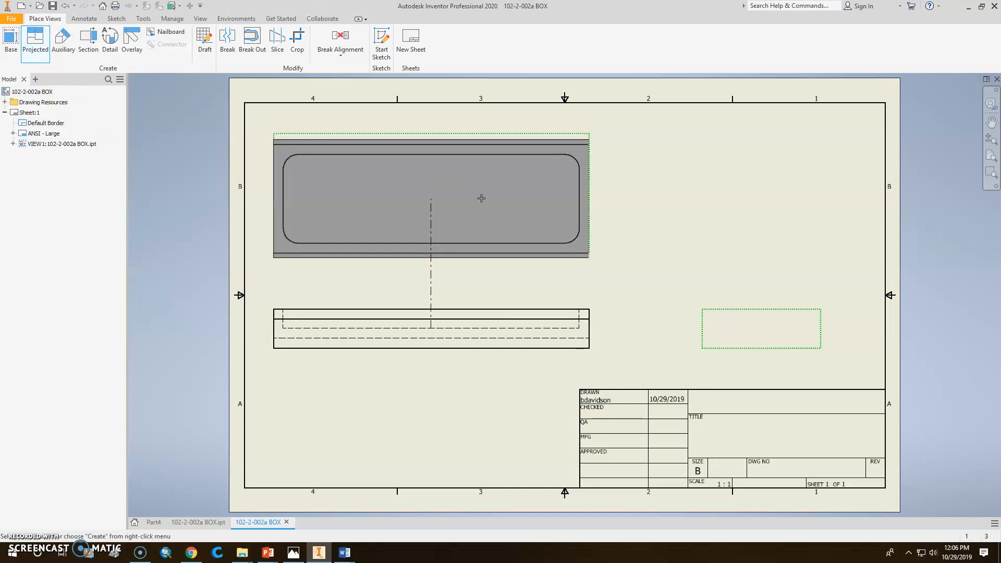
{"action": "right_click", "coordinate": [481, 199]}
{"action": "left_click", "coordinate": [514, 199]}
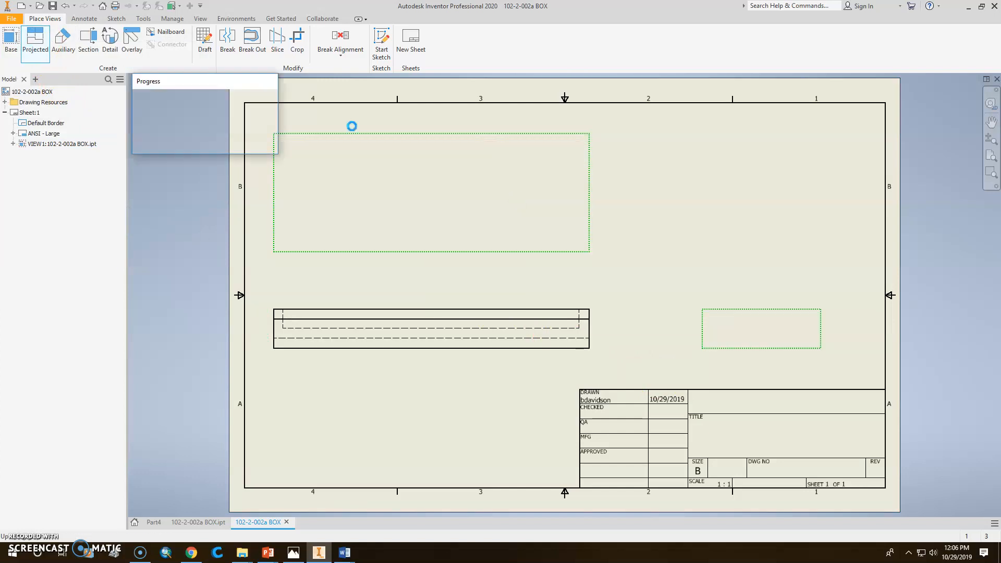
Dimension the box's overall length below the front view, keeping the default dimension text
{"action": "left_click", "coordinate": [96, 21]}
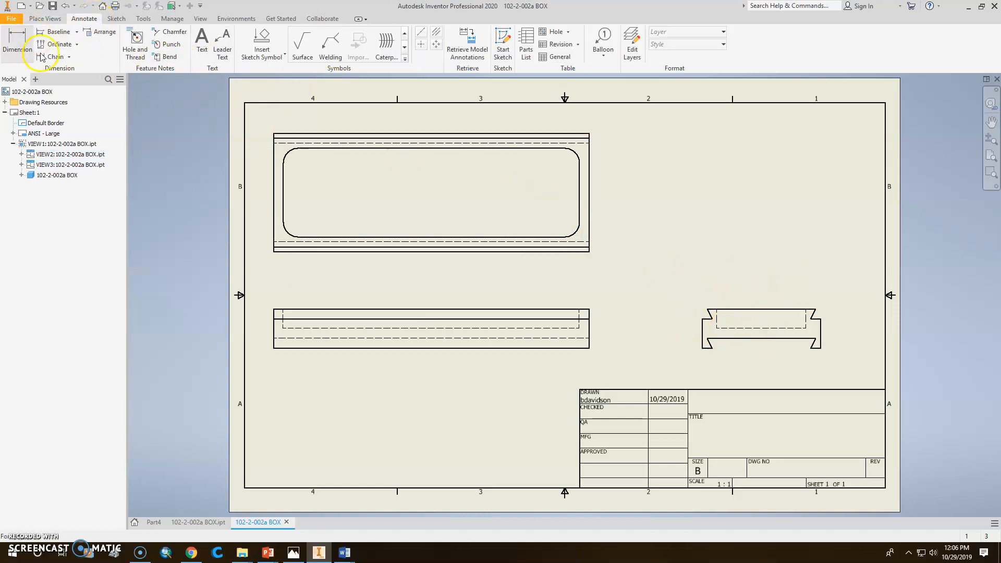
{"action": "left_click", "coordinate": [15, 41]}
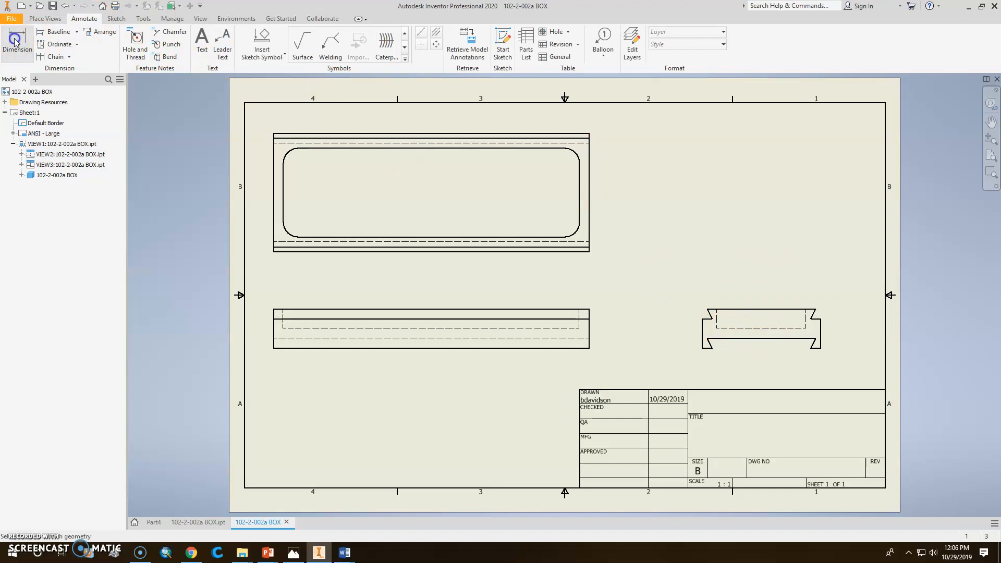
{"action": "left_click", "coordinate": [356, 349]}
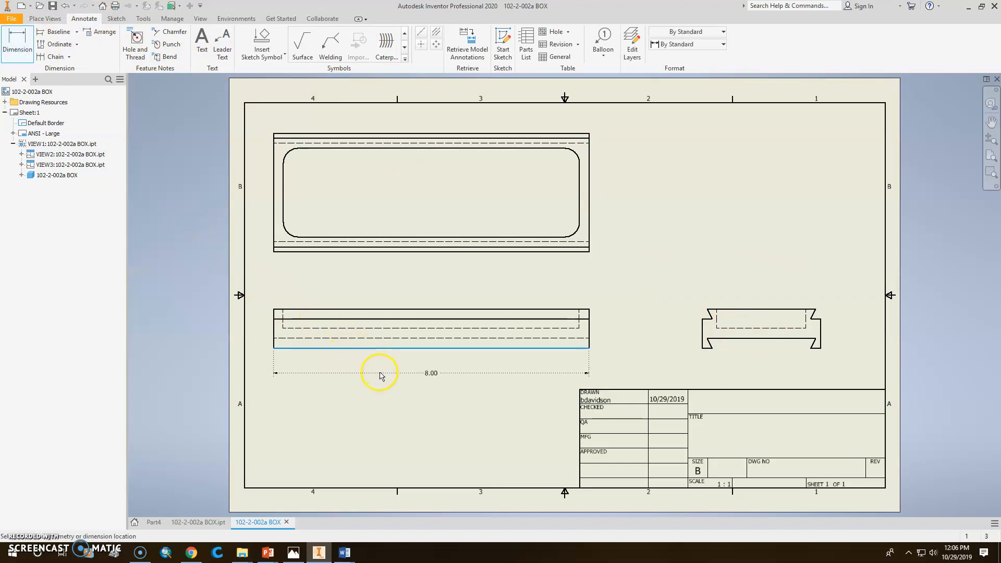
{"action": "left_click", "coordinate": [379, 372]}
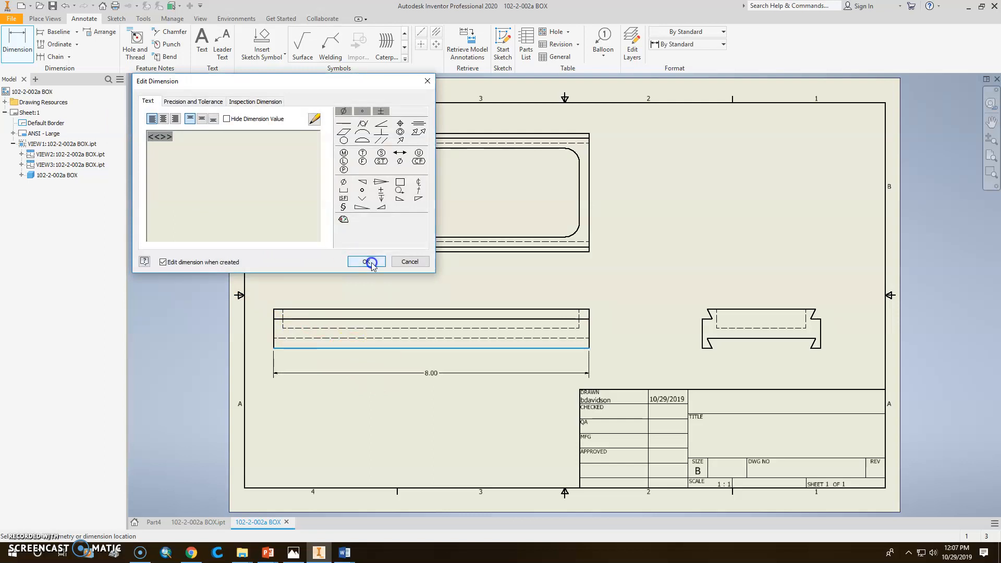
{"action": "left_click", "coordinate": [360, 261]}
Dimension the box's overall height to the left of the front view, keeping the default text
{"action": "left_click", "coordinate": [17, 42]}
{"action": "left_click", "coordinate": [280, 311]}
{"action": "left_click", "coordinate": [279, 348]}
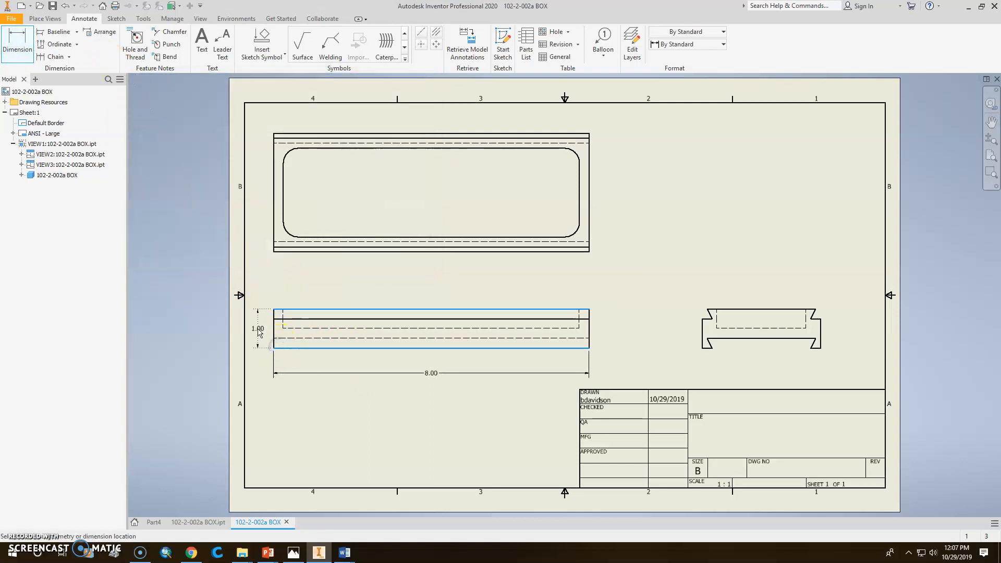
{"action": "left_click", "coordinate": [258, 330]}
{"action": "left_click", "coordinate": [365, 261]}
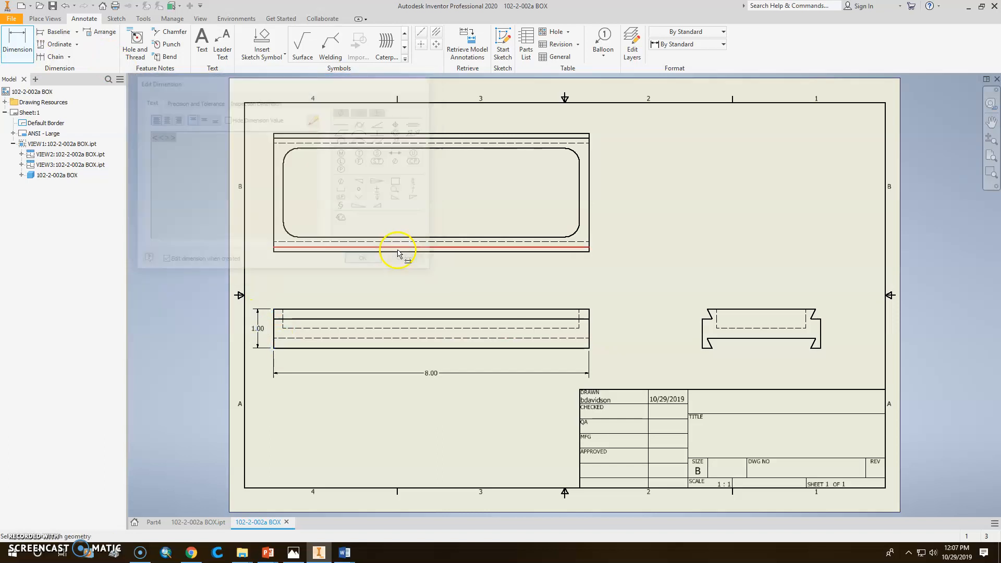
Dimension the box's overall width to the left of the top view, between its two outer long edges
{"action": "left_click", "coordinate": [17, 35]}
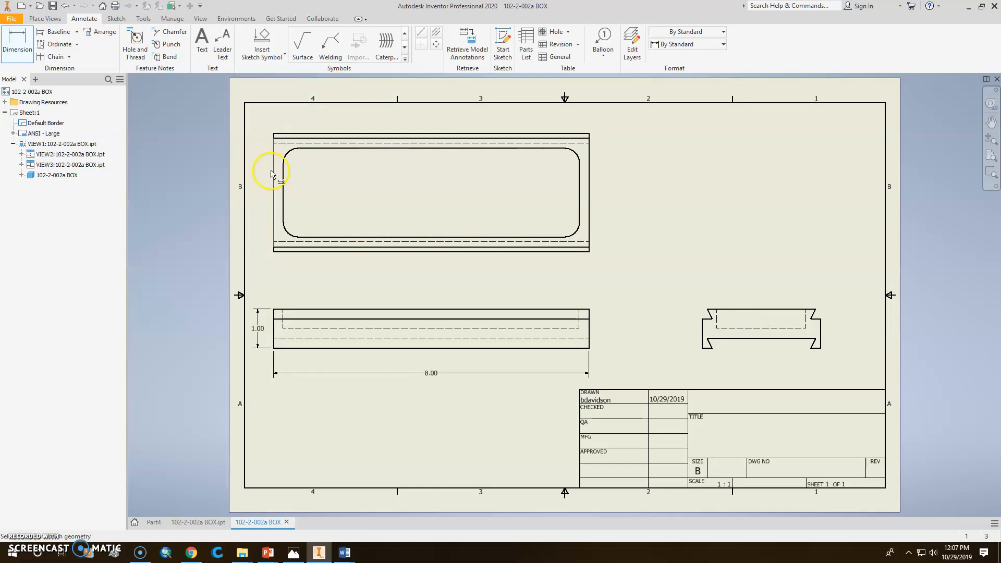
{"action": "left_click", "coordinate": [280, 134]}
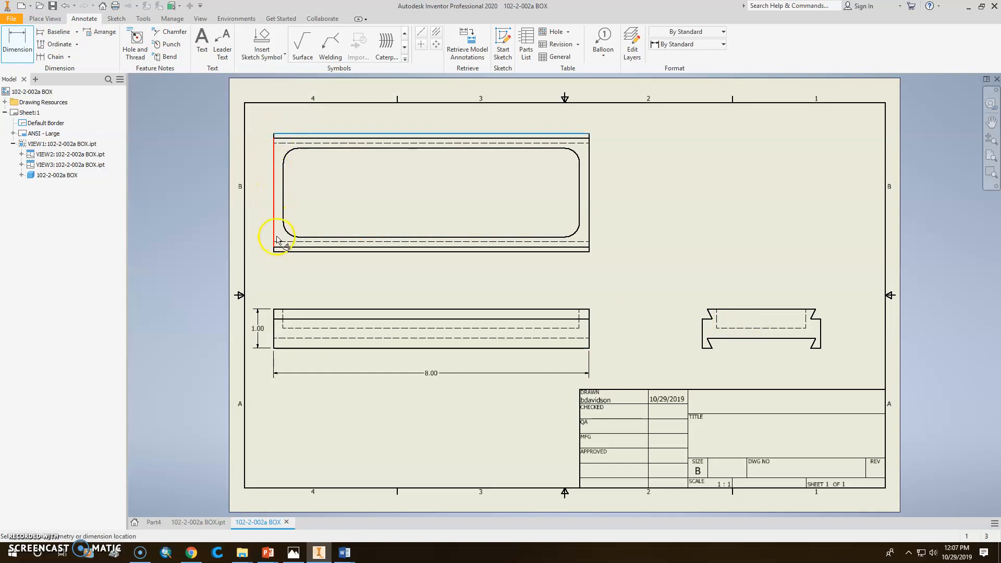
{"action": "left_click", "coordinate": [277, 252]}
{"action": "left_click", "coordinate": [259, 201]}
{"action": "left_click", "coordinate": [366, 261]}
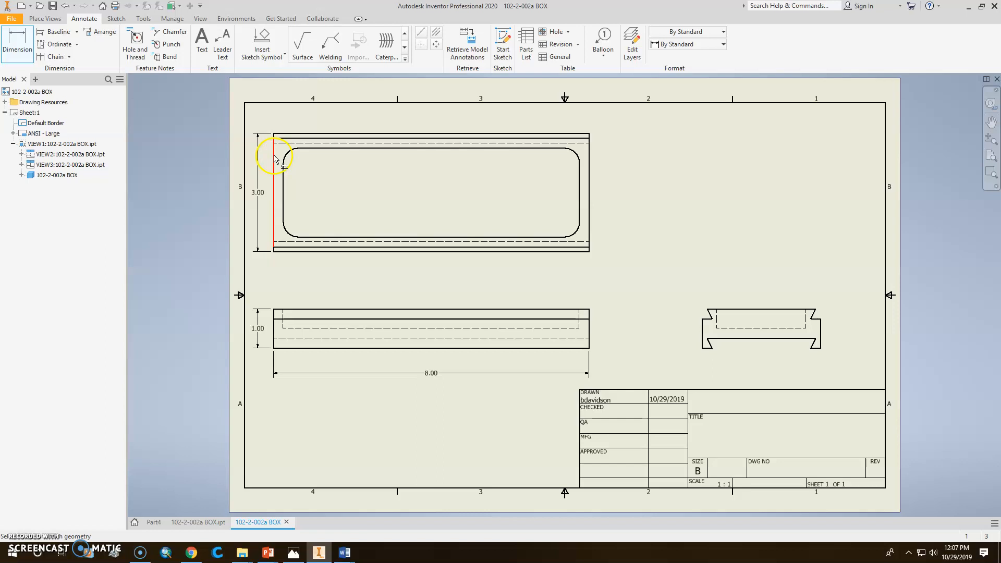
Dimension the offset from the box's left end to the recess's left edge, placed above the top view
{"action": "scroll", "coordinate": [271, 138], "scroll_direction": "up", "scroll_amount": 8}
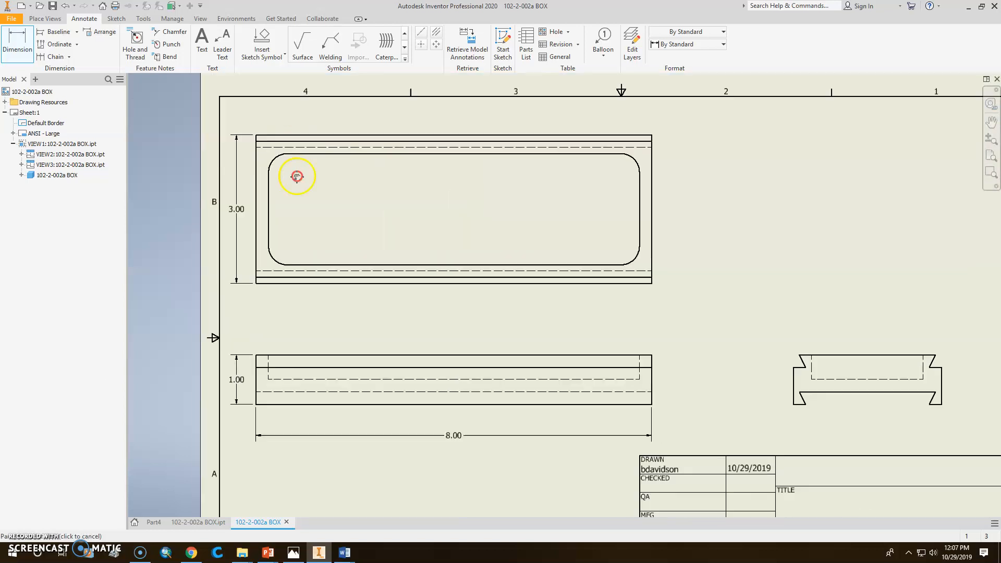
{"action": "left_click", "coordinate": [334, 241]}
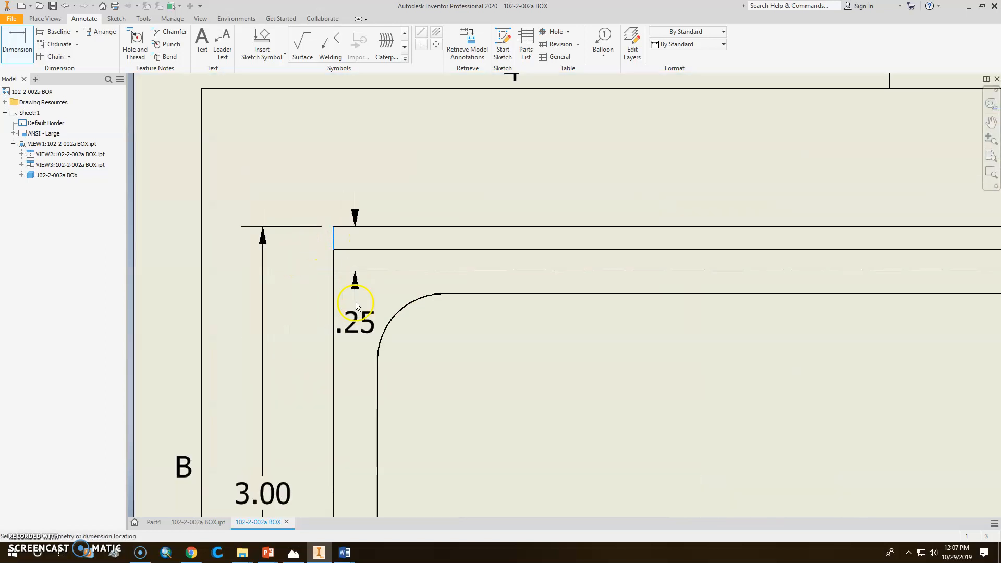
{"action": "left_click", "coordinate": [378, 397]}
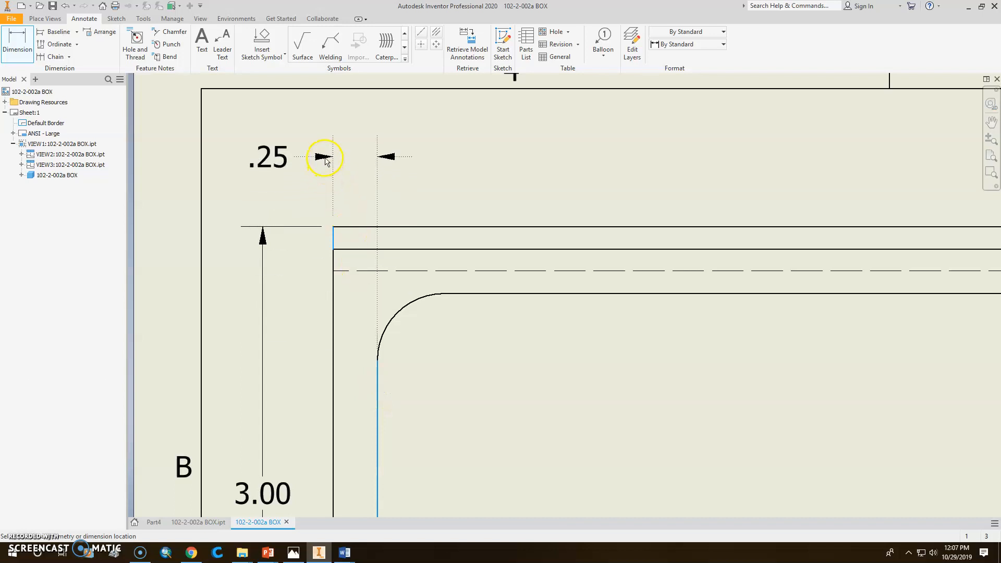
{"action": "left_click", "coordinate": [377, 262]}
Dimension the recess's length above the top view, in line with the left-edge offset dimension
{"action": "scroll", "coordinate": [543, 320], "scroll_direction": "down", "scroll_amount": 5}
{"action": "middle_click_drag", "start_coordinate": [626, 344], "coordinate": [466, 312]}
{"action": "left_click", "coordinate": [325, 319]}
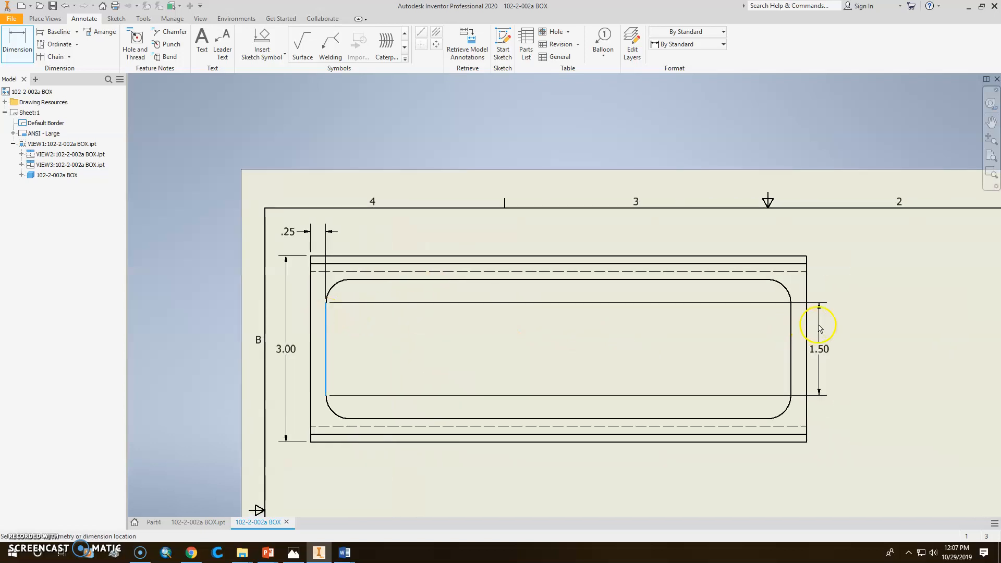
{"action": "left_click", "coordinate": [790, 326]}
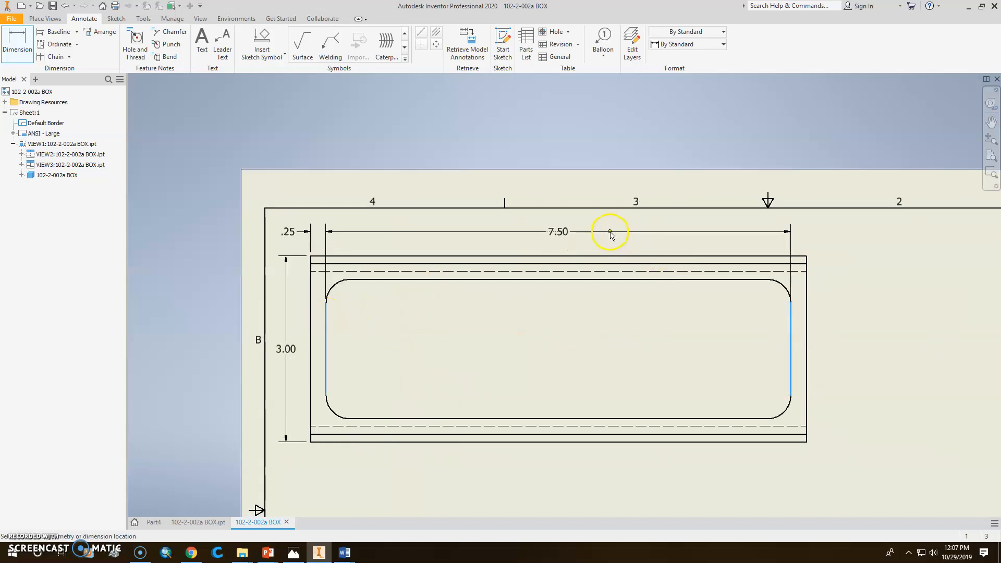
{"action": "left_click", "coordinate": [610, 232]}
{"action": "left_click", "coordinate": [403, 262]}
Dimension the recess's width between its two long edges, placed to the right of the top view
{"action": "middle_click_drag", "start_coordinate": [816, 329], "coordinate": [796, 266]}
{"action": "mouse_move", "coordinate": [815, 390]}
{"action": "middle_mouse_down"}
{"action": "mouse_move", "coordinate": [787, 332]}
{"action": "mouse_move", "coordinate": [821, 334]}
{"action": "middle_mouse_up"}
{"action": "scroll", "coordinate": [778, 263], "scroll_direction": "up", "scroll_amount": 3}
{"action": "scroll", "coordinate": [834, 230], "scroll_direction": "down", "scroll_amount": 5}
{"action": "mouse_move", "coordinate": [834, 231]}
{"action": "middle_mouse_down"}
{"action": "mouse_move", "coordinate": [760, 268]}
{"action": "mouse_move", "coordinate": [730, 267]}
{"action": "middle_mouse_up"}
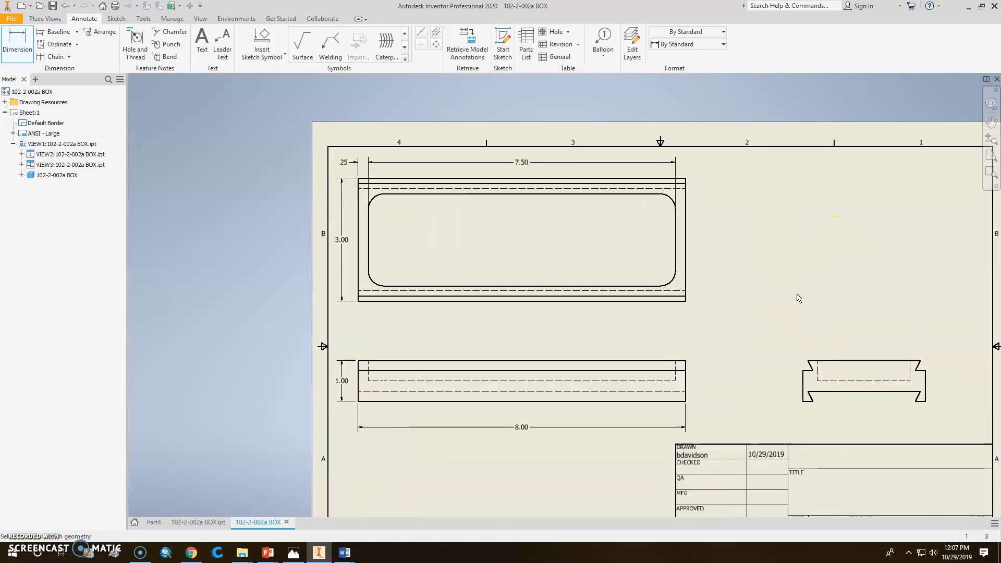
{"action": "left_click", "coordinate": [17, 44]}
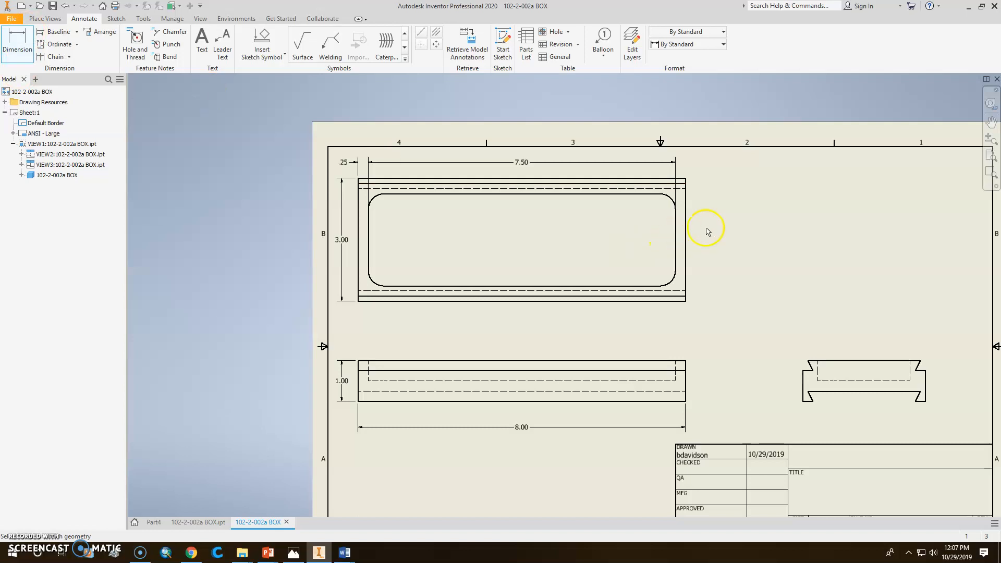
{"action": "left_click", "coordinate": [650, 196]}
{"action": "left_click", "coordinate": [650, 286]}
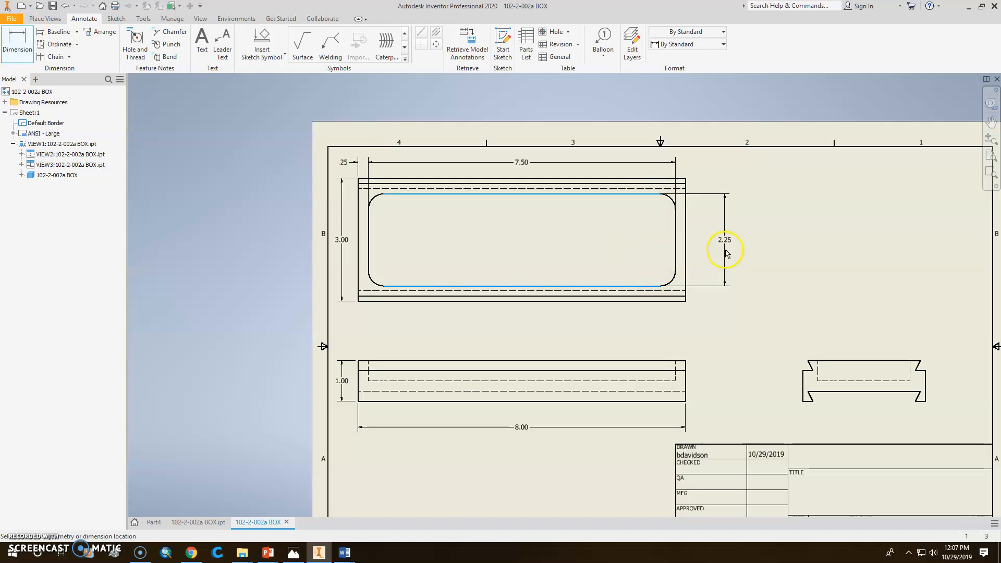
{"action": "left_click", "coordinate": [724, 251]}
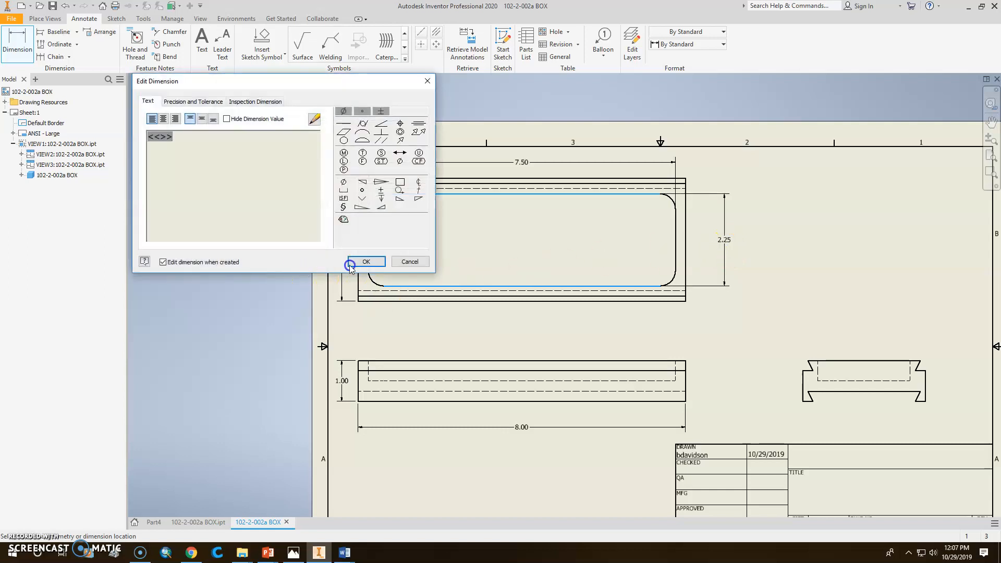
{"action": "left_click", "coordinate": [364, 262]}
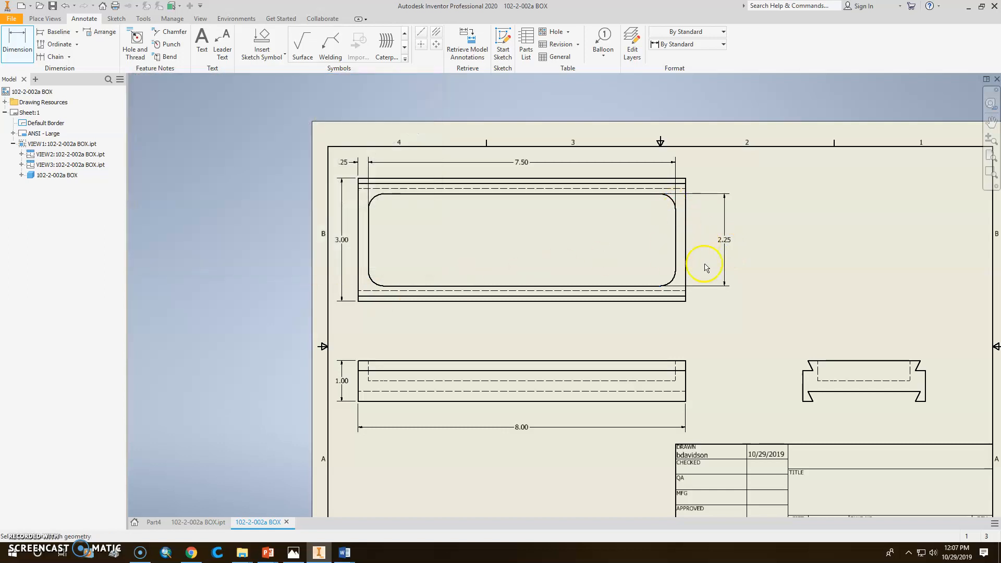
Dimension the offset from the box's upper edge to the recess's upper edge, aligned above the recess width dimension
{"action": "left_click", "coordinate": [665, 179]}
{"action": "left_click", "coordinate": [659, 194]}
{"action": "left_click", "coordinate": [723, 185]}
{"action": "left_click", "coordinate": [367, 261]}
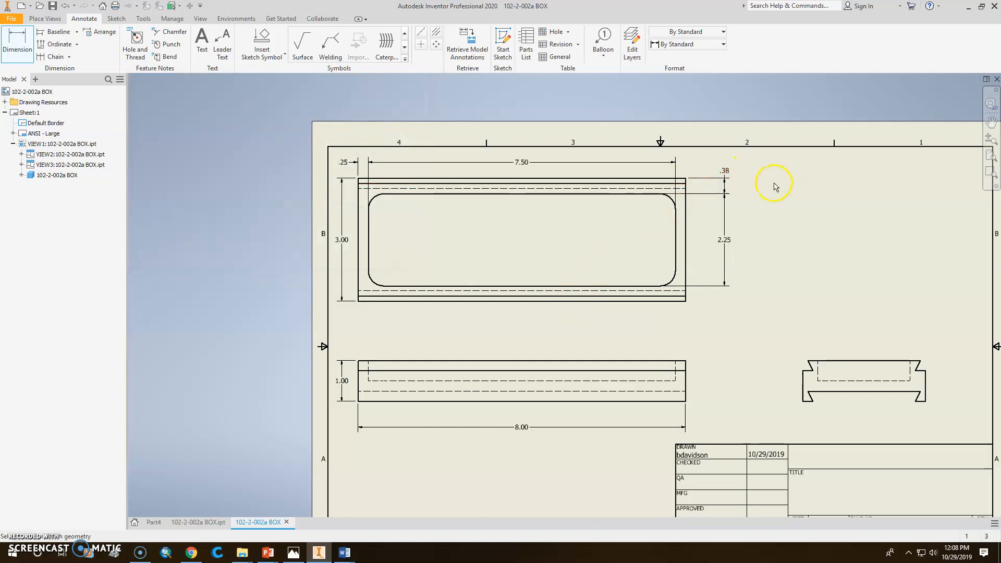
{"action": "key", "text": "Escape"}
Set the precision of the recess's upper-edge offset dimension to three decimal places
{"action": "right_click", "coordinate": [725, 172]}
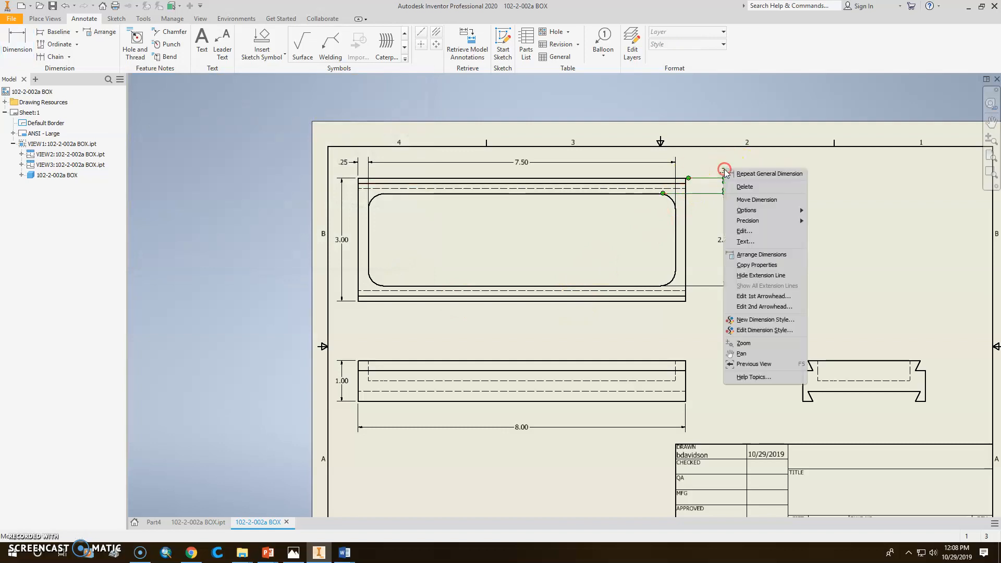
{"action": "mouse_move", "coordinate": [780, 221]}
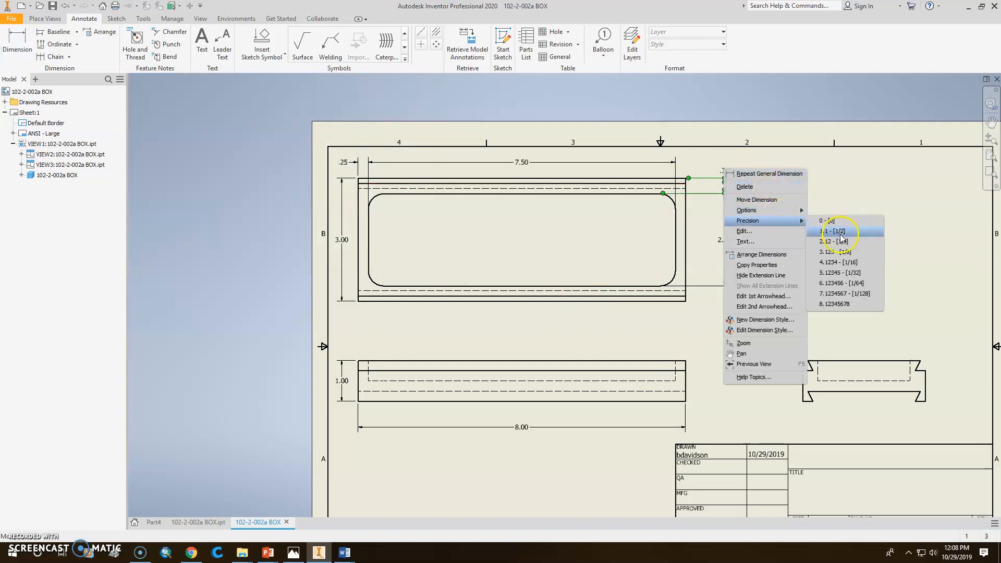
{"action": "left_click", "coordinate": [844, 252]}
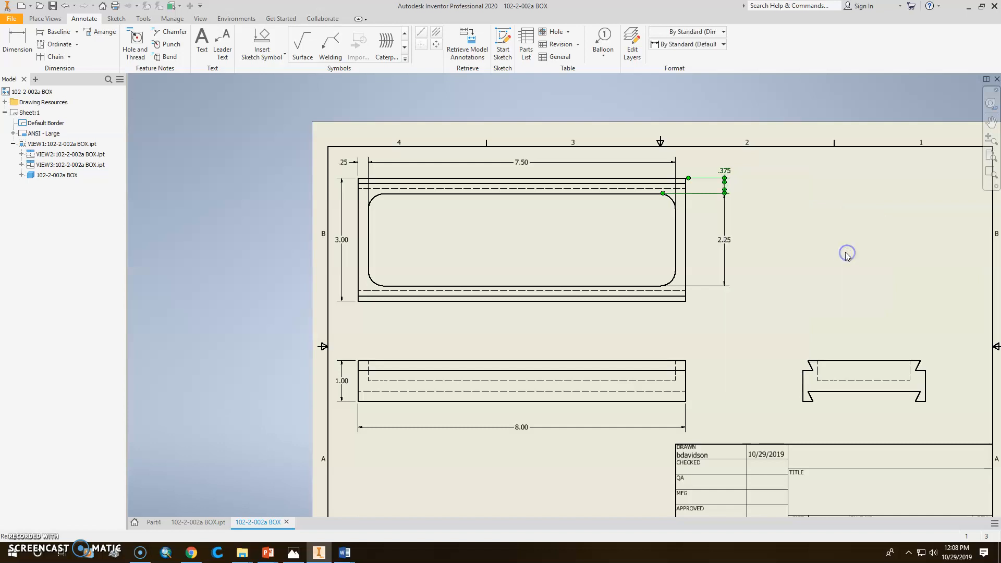
{"action": "left_click", "coordinate": [777, 244]}
Add a radius dimension to the recess's lower-right corner in the top view, appending the text "TYP." to its value
{"action": "mouse_move", "coordinate": [751, 263]}
{"action": "middle_mouse_down"}
{"action": "mouse_move", "coordinate": [768, 212]}
{"action": "mouse_move", "coordinate": [761, 224]}
{"action": "middle_mouse_up"}
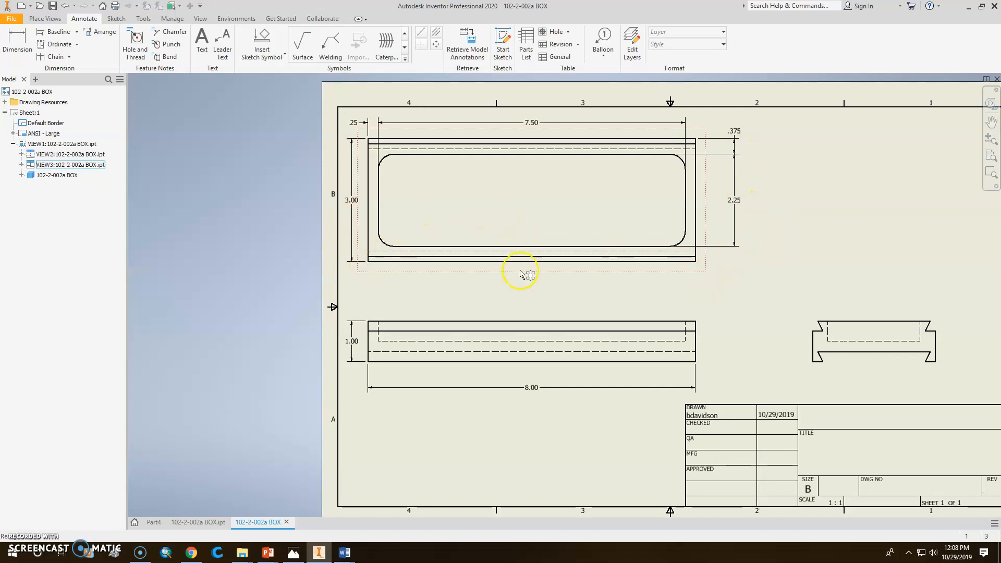
{"action": "scroll", "coordinate": [695, 268], "scroll_direction": "down", "scroll_amount": 5}
{"action": "scroll", "coordinate": [715, 320], "scroll_direction": "up", "scroll_amount": 4}
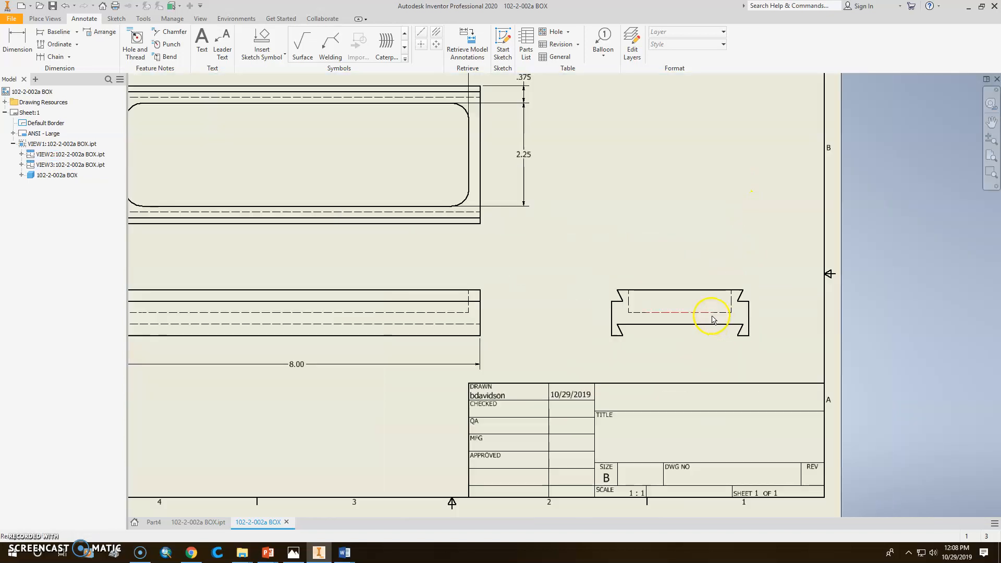
{"action": "scroll", "coordinate": [669, 281], "scroll_direction": "down", "scroll_amount": 3}
{"action": "left_click", "coordinate": [18, 44]}
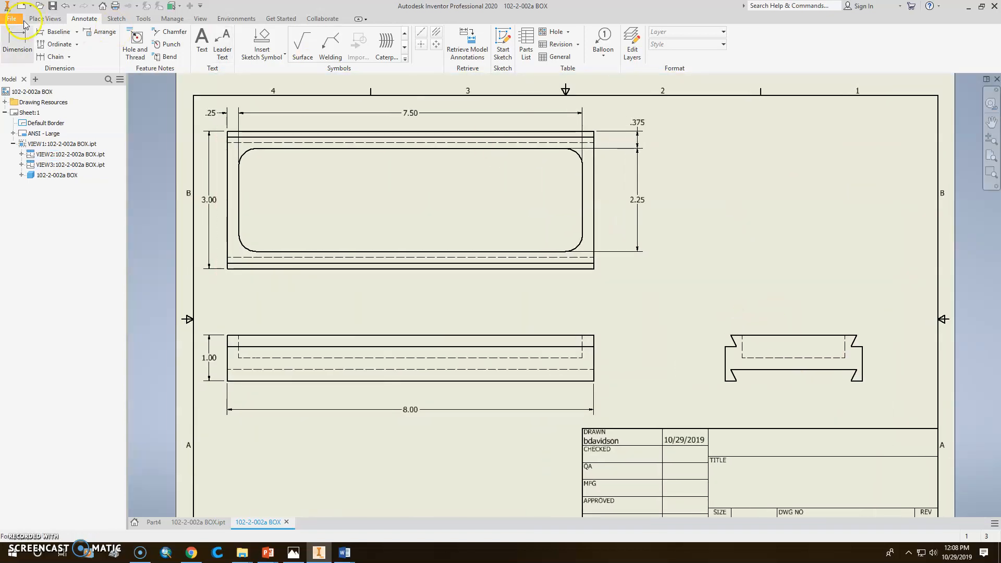
{"action": "left_click", "coordinate": [583, 245]}
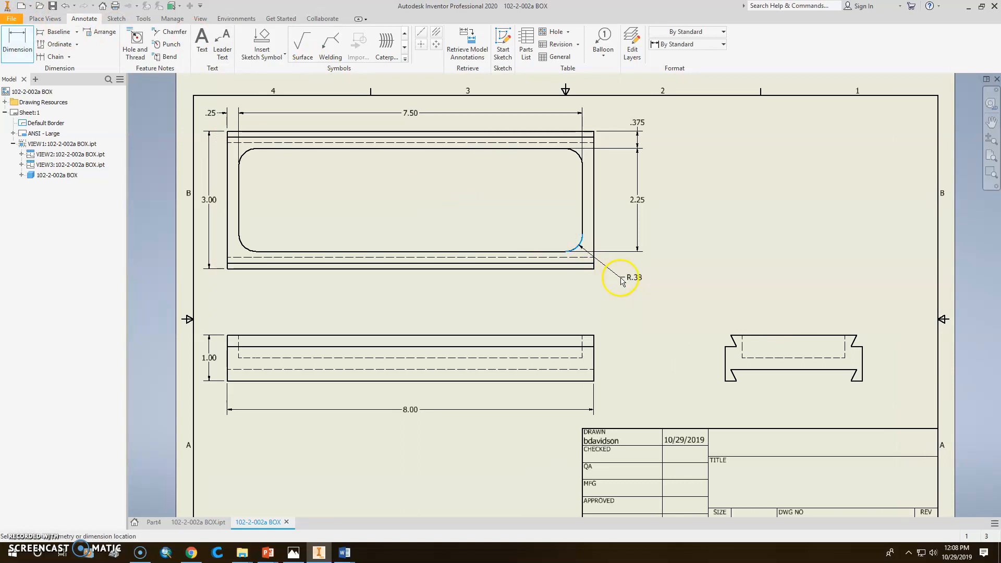
{"action": "left_click", "coordinate": [620, 278]}
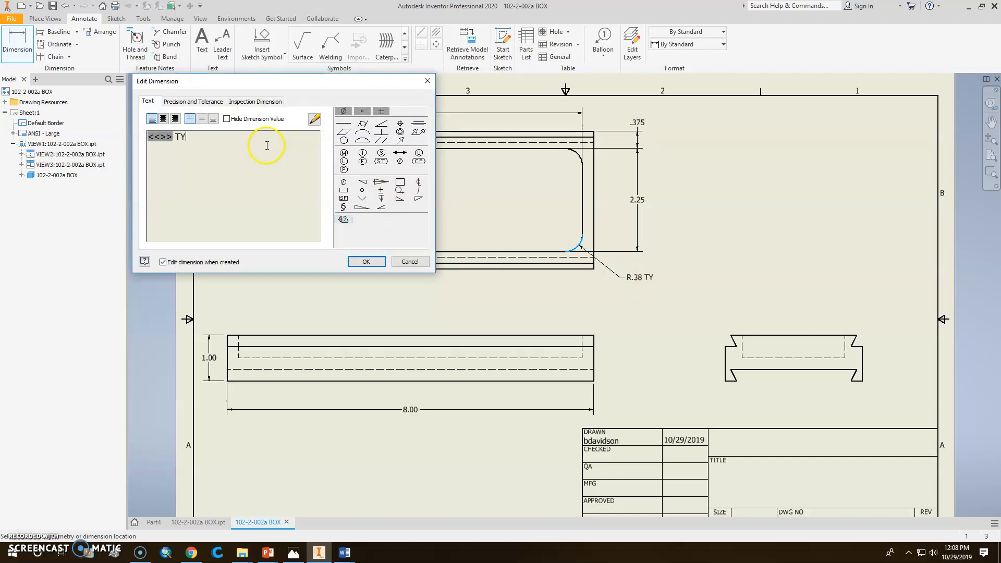
{"action": "left_click", "coordinate": [366, 262]}
Set the precision of the recess corner radius dimension to three decimal places
{"action": "right_click", "coordinate": [628, 295]}
{"action": "left_click", "coordinate": [685, 291]}
{"action": "right_click", "coordinate": [637, 277]}
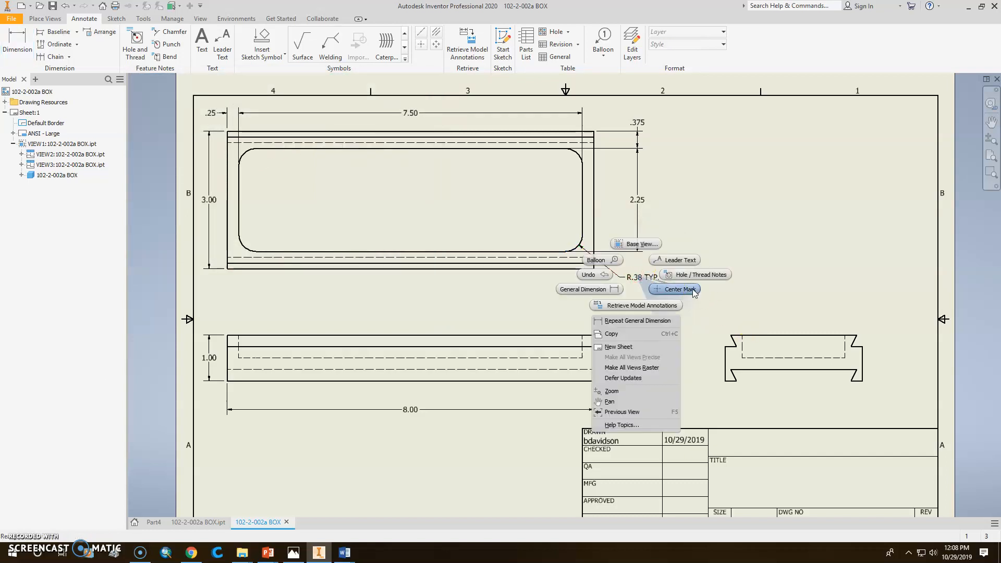
{"action": "left_click", "coordinate": [651, 338]}
{"action": "right_click", "coordinate": [639, 281]}
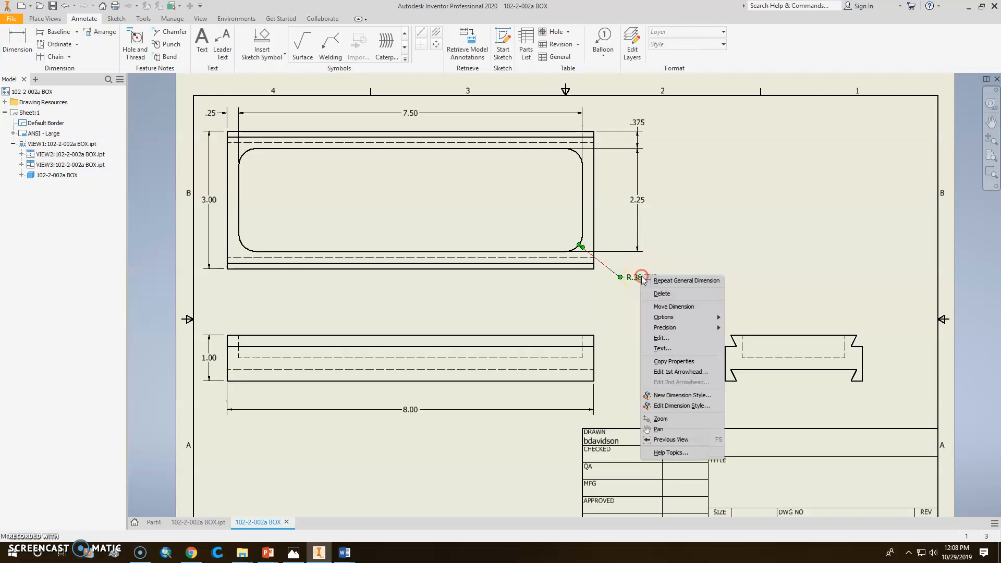
{"action": "mouse_move", "coordinate": [690, 329]}
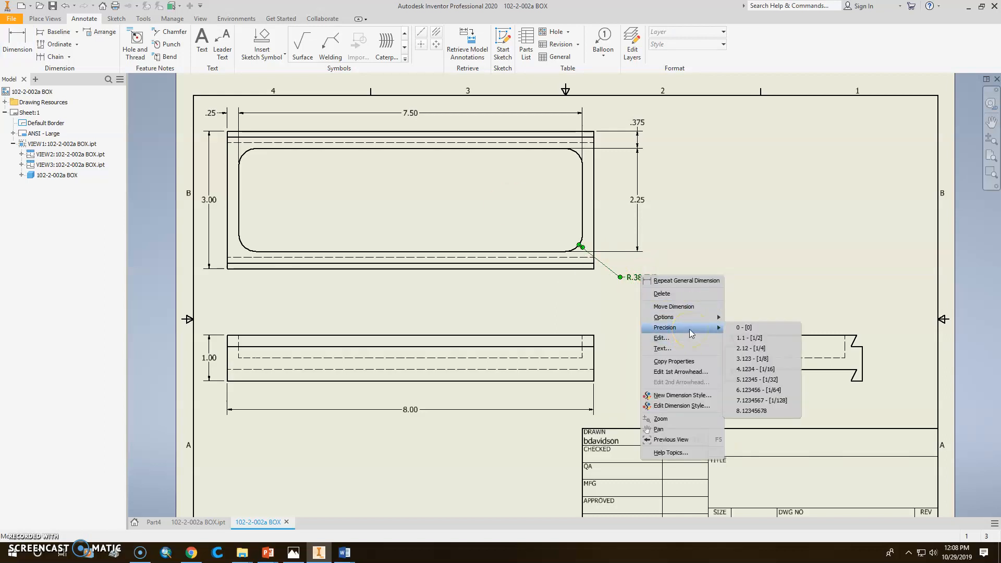
{"action": "left_click", "coordinate": [748, 359]}
{"action": "left_click", "coordinate": [655, 333]}
Dimension the horizontal offset from the side view's left edge to the upper-left dovetail tip, placed above the view
{"action": "mouse_move", "coordinate": [773, 241]}
{"action": "middle_mouse_down"}
{"action": "mouse_move", "coordinate": [703, 223]}
{"action": "mouse_move", "coordinate": [727, 237]}
{"action": "middle_mouse_up"}
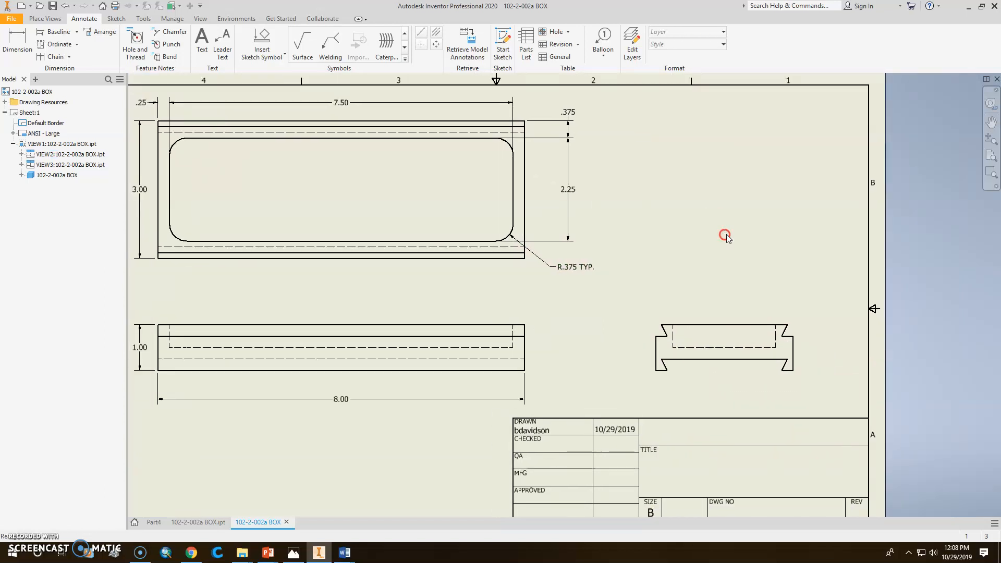
{"action": "left_click", "coordinate": [17, 42]}
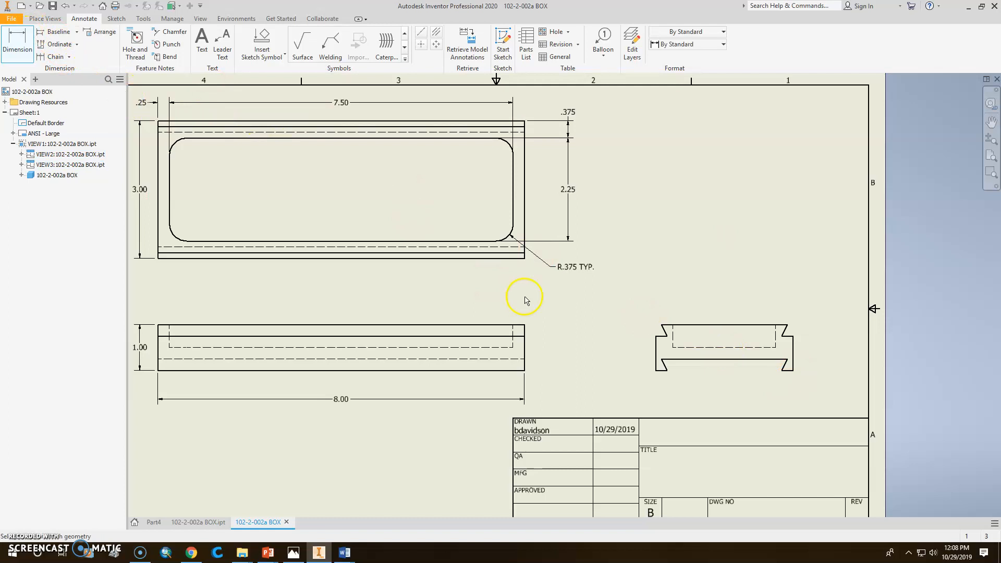
{"action": "scroll", "coordinate": [658, 327], "scroll_direction": "up", "scroll_amount": 3}
{"action": "mouse_move", "coordinate": [857, 331]}
{"action": "middle_mouse_down"}
{"action": "mouse_move", "coordinate": [704, 301]}
{"action": "mouse_move", "coordinate": [836, 304]}
{"action": "middle_mouse_up"}
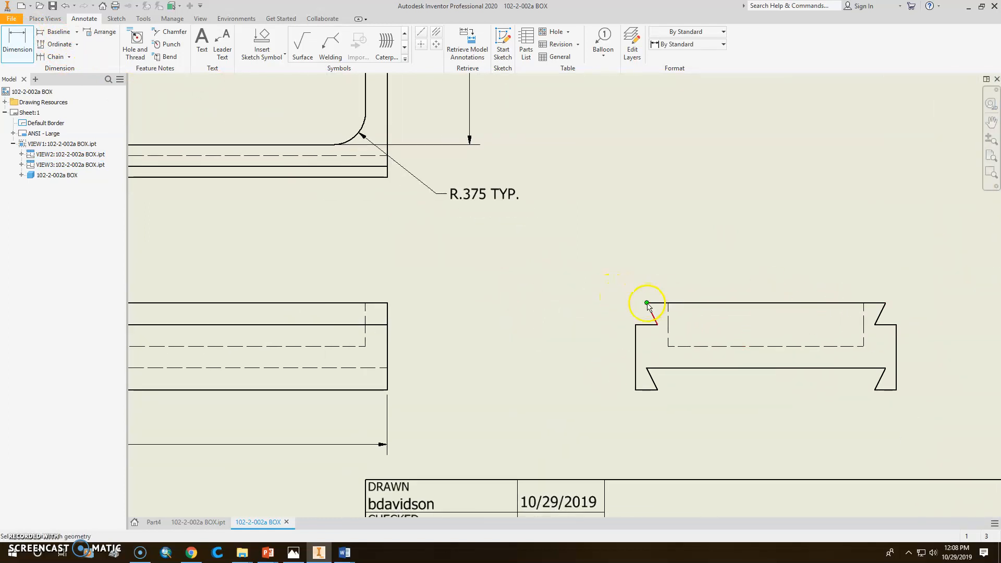
{"action": "left_click", "coordinate": [646, 304]}
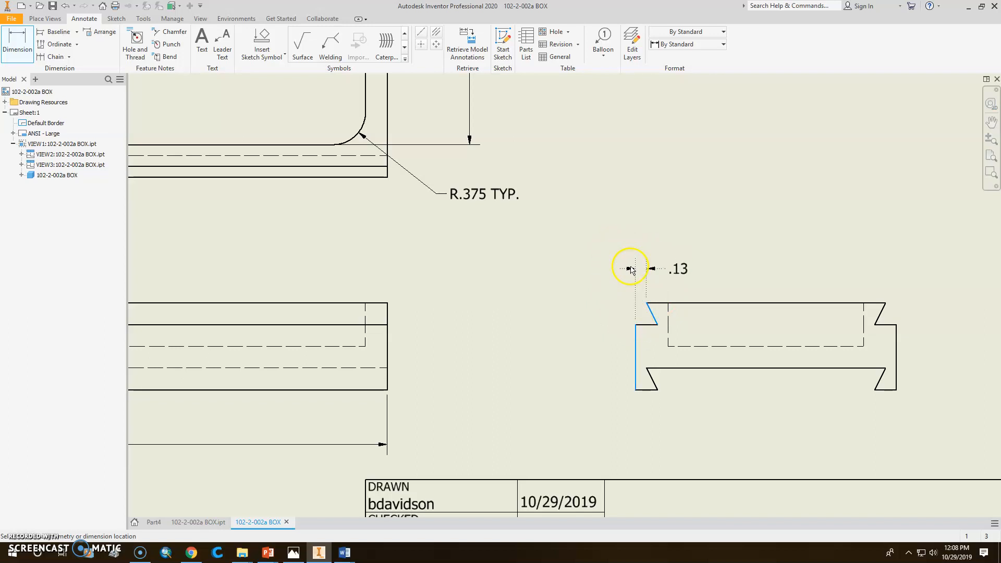
{"action": "left_click", "coordinate": [583, 291]}
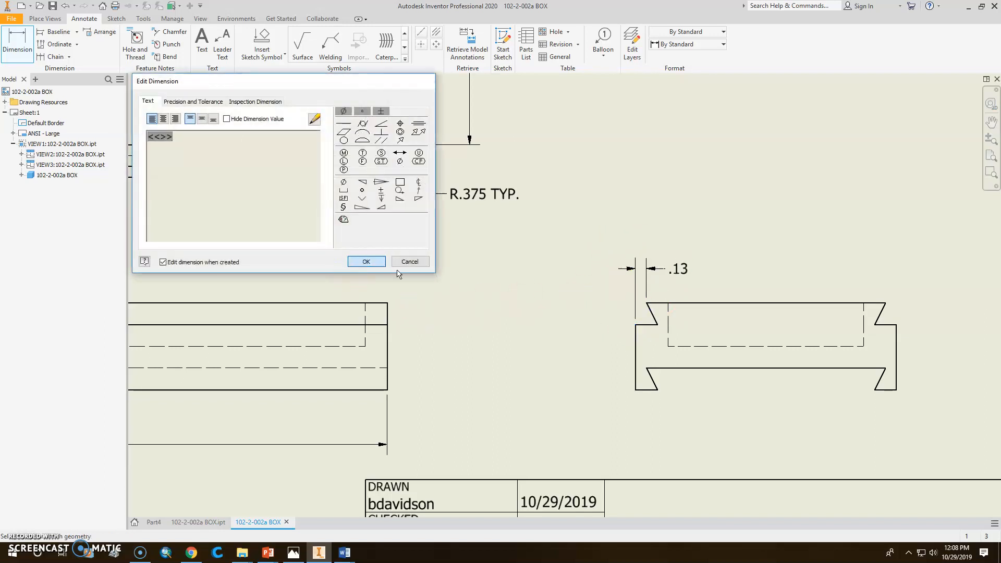
{"action": "left_click", "coordinate": [639, 327]}
Dimension the width of the upper-left dovetail ledge in the side view, stacked above the tip offset dimension
{"action": "scroll", "coordinate": [642, 326], "scroll_direction": "down", "scroll_amount": 5}
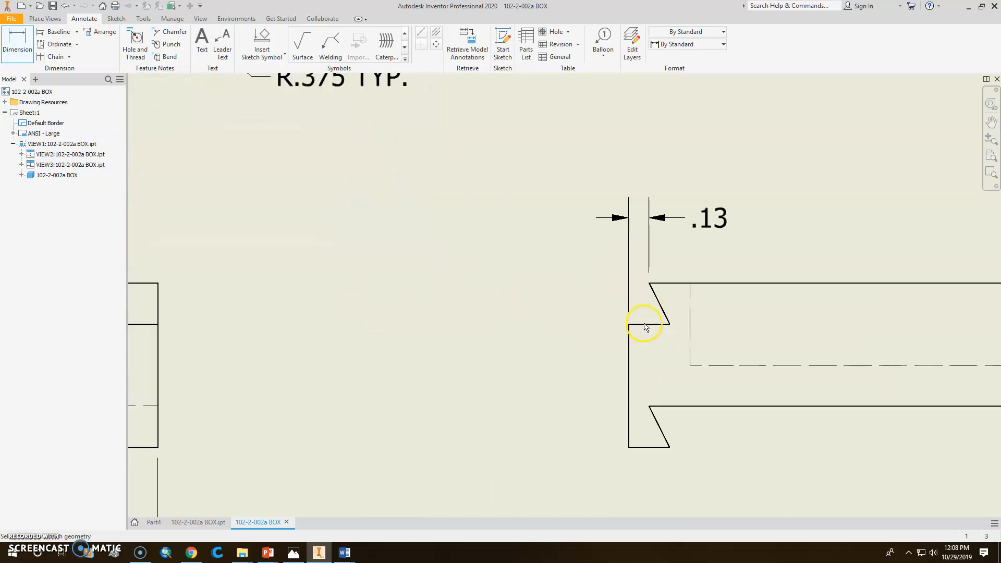
{"action": "left_click", "coordinate": [639, 327]}
{"action": "middle_click_drag", "start_coordinate": [687, 228], "coordinate": [687, 335]}
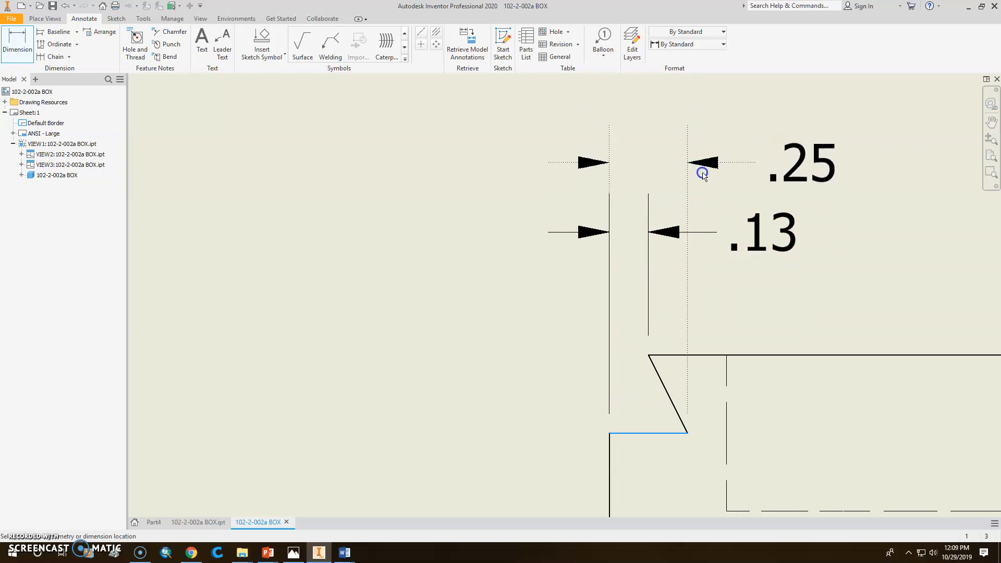
{"action": "left_click", "coordinate": [702, 175]}
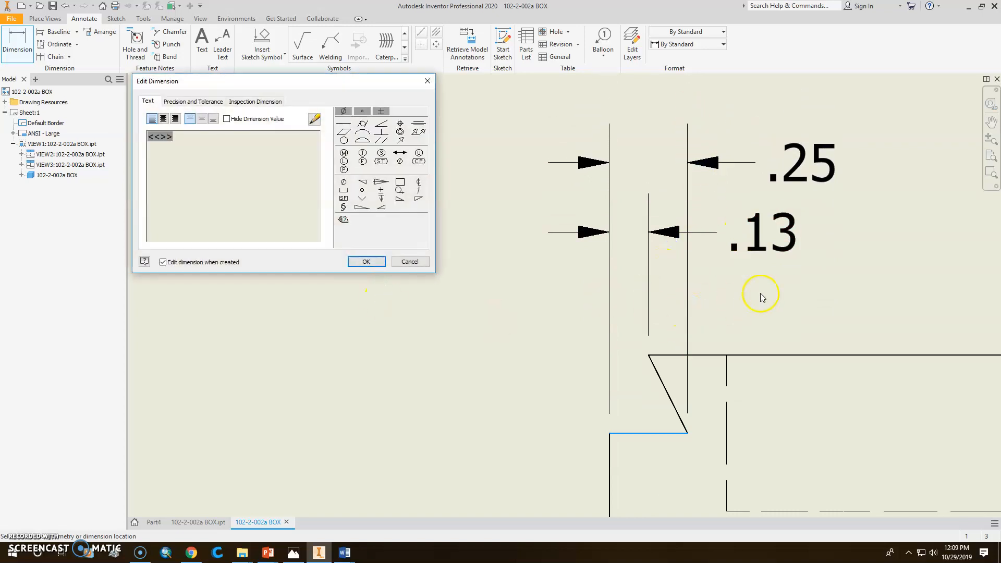
{"action": "left_click", "coordinate": [366, 262]}
Dimension the height from the side view's top edge to the upper-left ledge, placed left of the view
{"action": "left_click", "coordinate": [715, 355]}
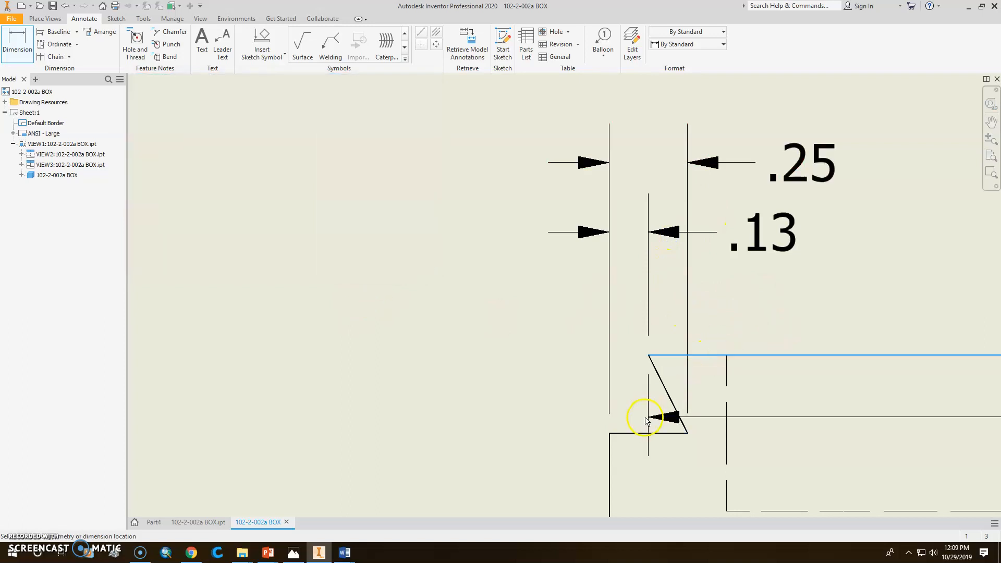
{"action": "left_click", "coordinate": [631, 433]}
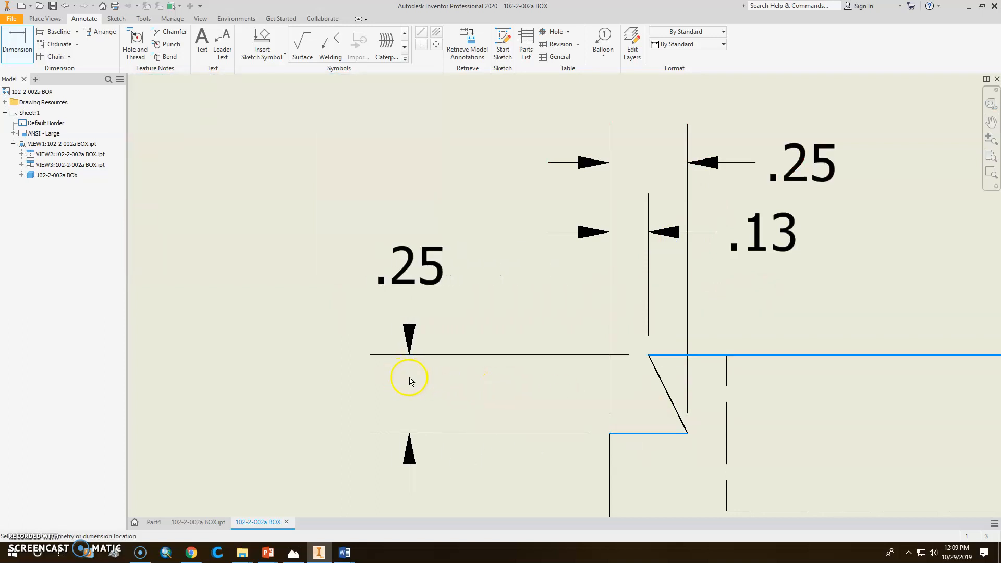
{"action": "left_click", "coordinate": [483, 390]}
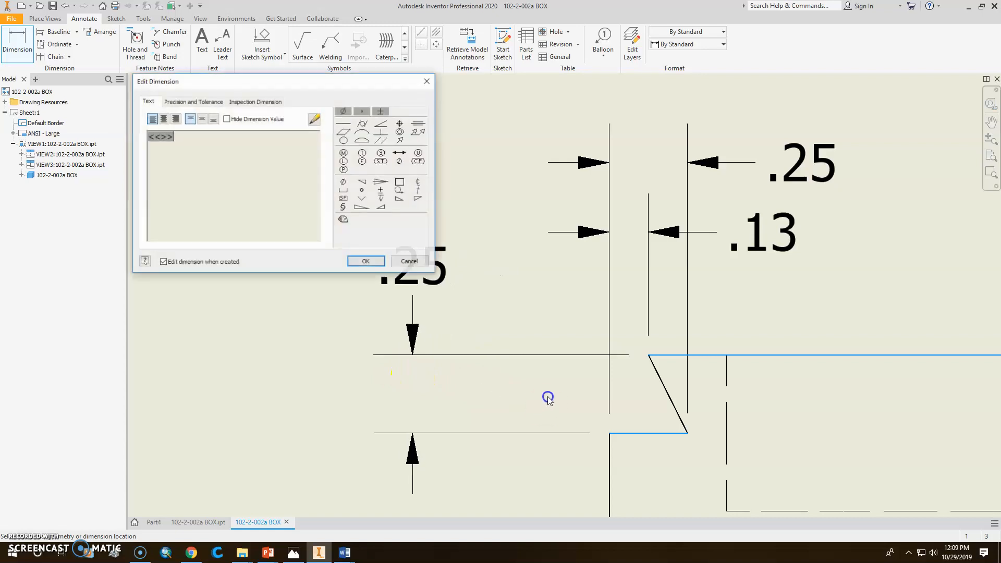
{"action": "left_click", "coordinate": [367, 266]}
Dimension the horizontal offset from the side view's left edge to the lower-left dovetail groove corner, placed below the view
{"action": "middle_click_drag", "start_coordinate": [575, 342], "coordinate": [510, 191]}
{"action": "scroll", "coordinate": [509, 206], "scroll_direction": "down", "scroll_amount": 3}
{"action": "scroll", "coordinate": [518, 252], "scroll_direction": "up", "scroll_amount": 5}
{"action": "scroll", "coordinate": [580, 291], "scroll_direction": "up", "scroll_amount": 4}
{"action": "scroll", "coordinate": [603, 283], "scroll_direction": "down", "scroll_amount": 3}
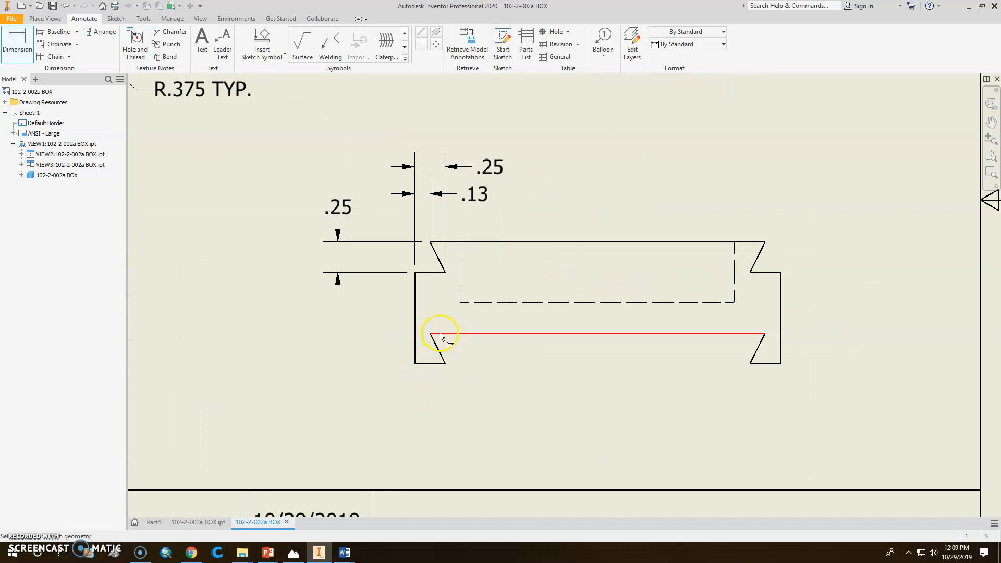
{"action": "middle_click_drag", "start_coordinate": [497, 346], "coordinate": [536, 268]}
{"action": "left_click", "coordinate": [431, 257]}
{"action": "left_click", "coordinate": [416, 273]}
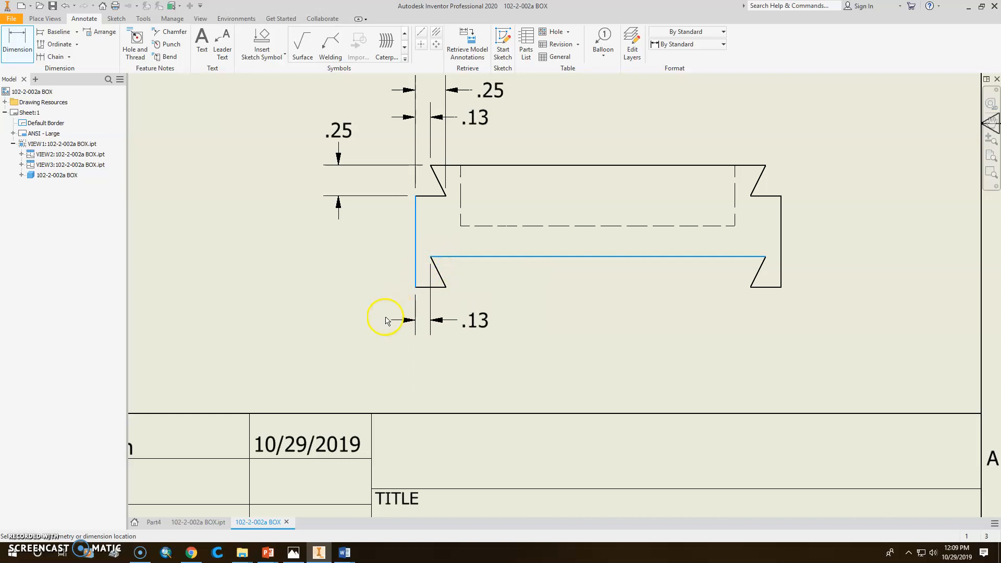
{"action": "left_click", "coordinate": [384, 334]}
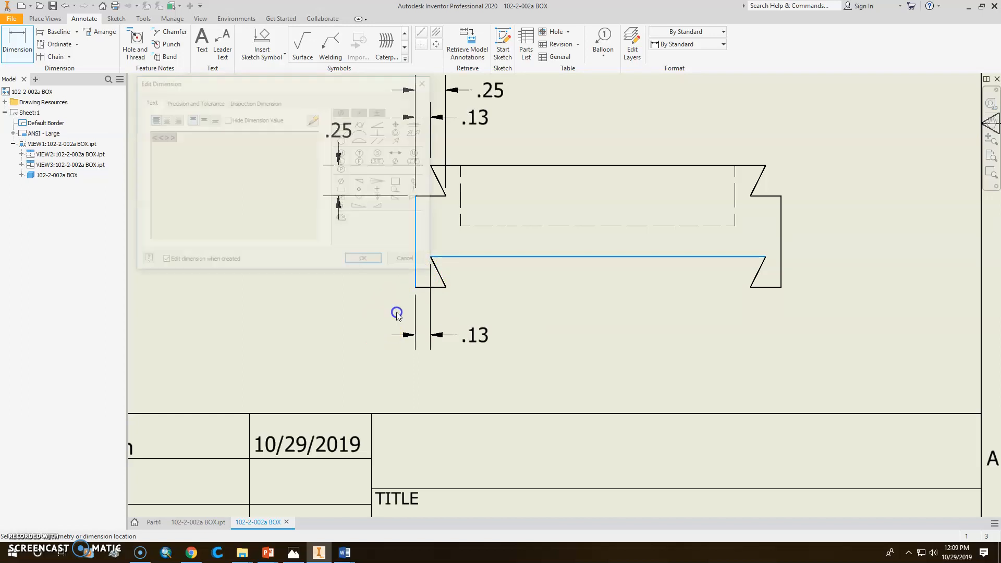
{"action": "left_click", "coordinate": [381, 264]}
Dimension the width of the side view's lower-left bottom edge, placed below the view
{"action": "left_click", "coordinate": [426, 288]}
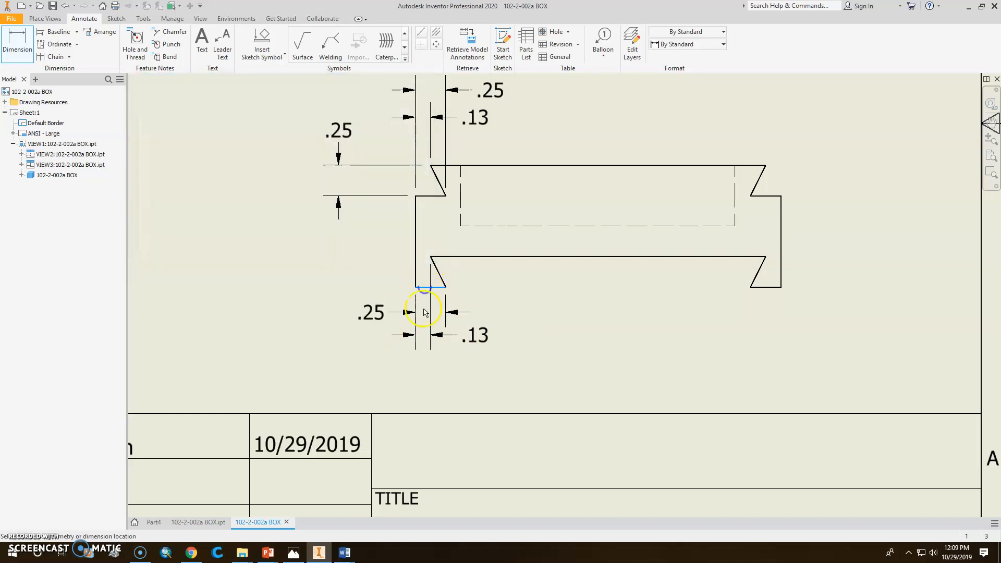
{"action": "left_click", "coordinate": [399, 308]}
{"action": "left_click", "coordinate": [368, 261]}
Dimension the height of the lower dovetail groove, aligned with the upper ledge height dimension, and move its text below the arrows
{"action": "left_click", "coordinate": [452, 257]}
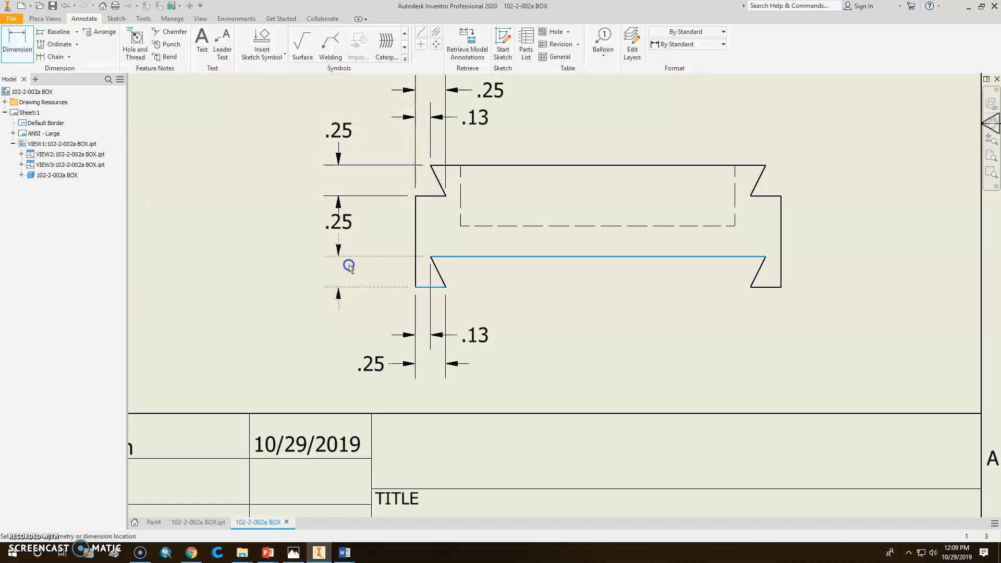
{"action": "left_click", "coordinate": [348, 266]}
{"action": "left_click", "coordinate": [366, 262]}
{"action": "key", "text": "Escape"}
{"action": "left_click_drag", "start_coordinate": [340, 223], "coordinate": [341, 314]}
{"action": "left_click", "coordinate": [380, 336]}
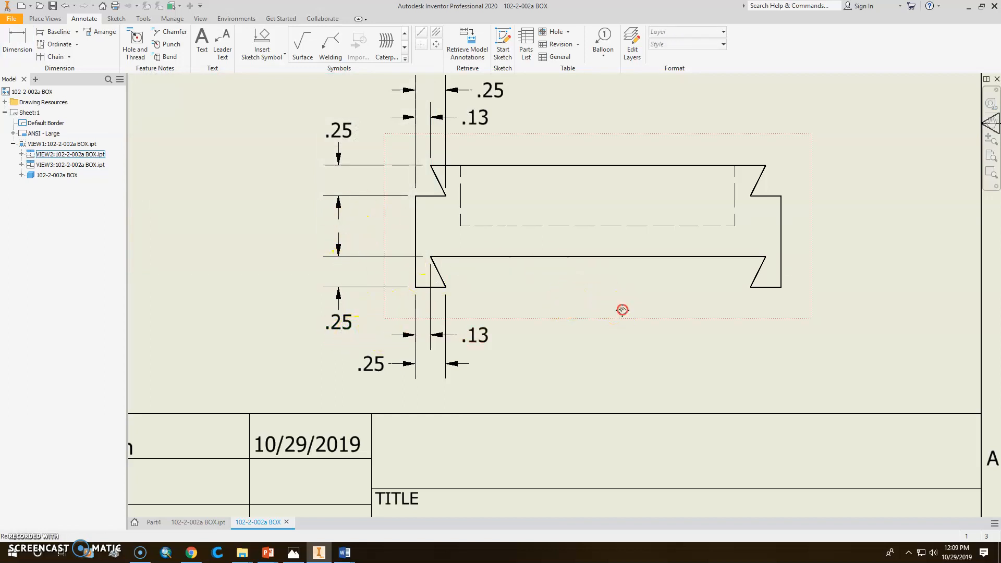
Dimension the recess depth from the side view's top edge to the hidden recess floor, placed right of the view
{"action": "scroll", "coordinate": [623, 309], "scroll_direction": "down", "scroll_amount": 5}
{"action": "left_click", "coordinate": [329, 330]}
{"action": "left_click", "coordinate": [137, 282]}
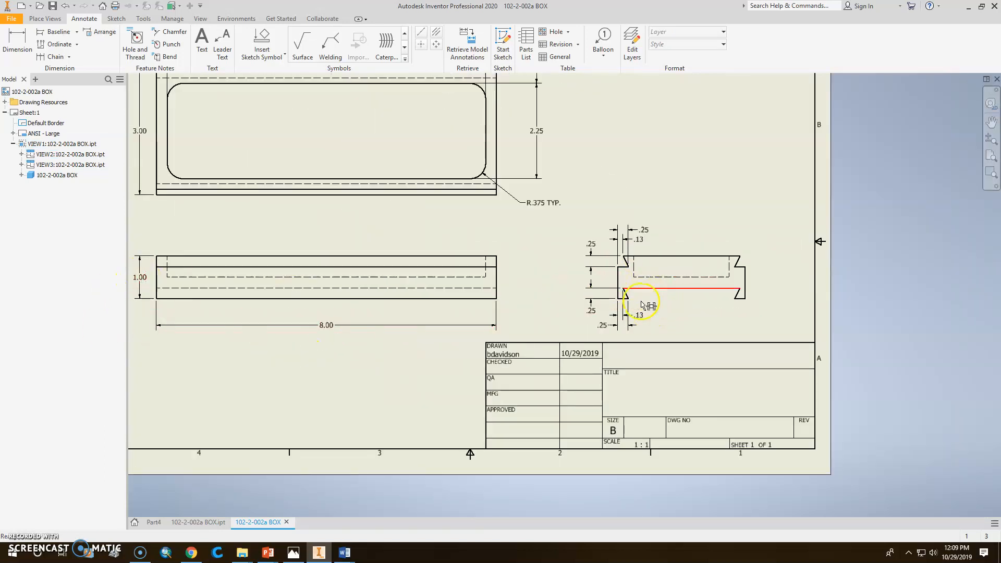
{"action": "middle_click_drag", "start_coordinate": [699, 323], "coordinate": [530, 312]}
{"action": "left_click", "coordinate": [17, 44]}
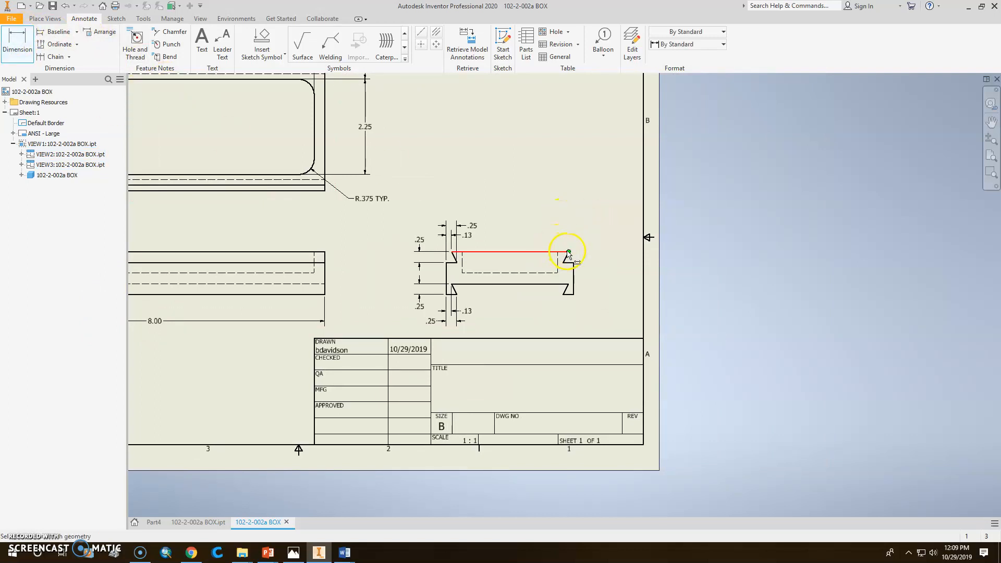
{"action": "scroll", "coordinate": [555, 250], "scroll_direction": "up", "scroll_amount": 3}
{"action": "left_click", "coordinate": [564, 251]}
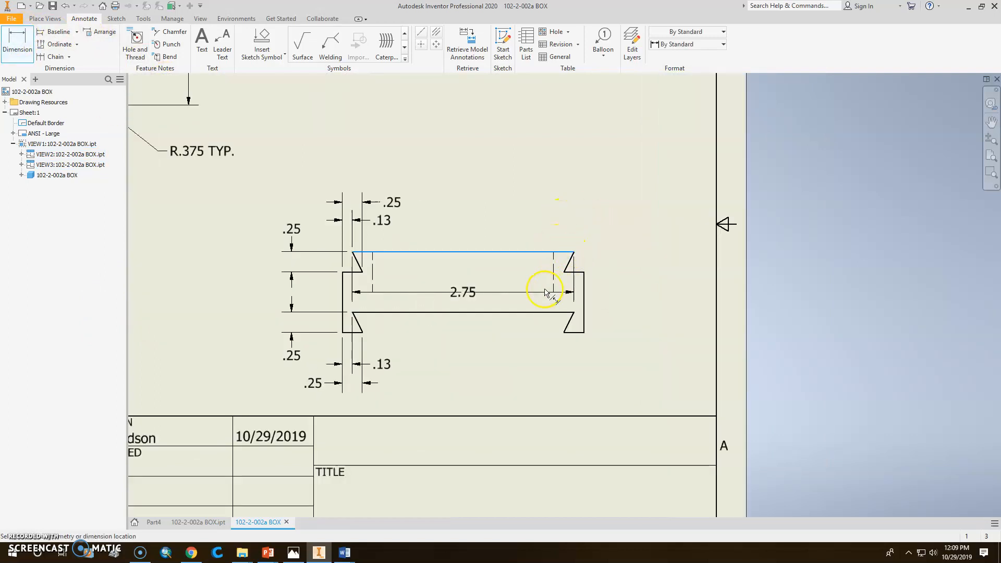
{"action": "scroll", "coordinate": [545, 295], "scroll_direction": "up", "scroll_amount": 3}
{"action": "left_click", "coordinate": [555, 293]}
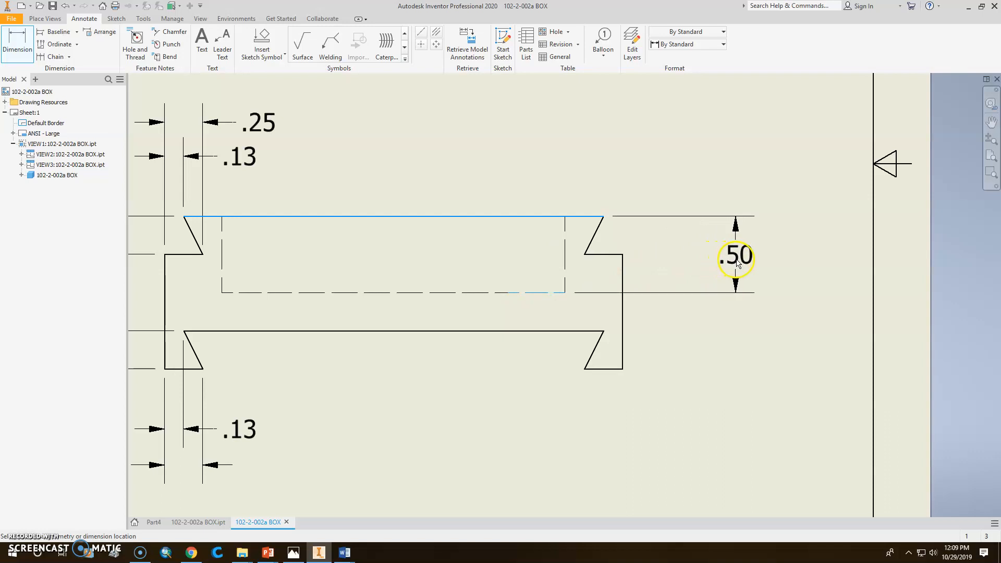
{"action": "left_click", "coordinate": [733, 260]}
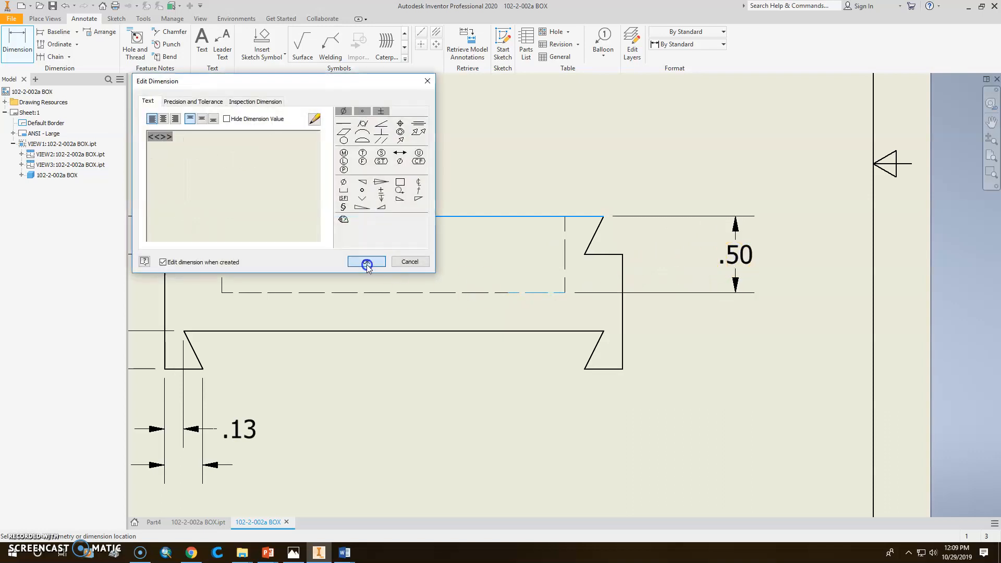
{"action": "left_click", "coordinate": [367, 263]}
Project an isometric view from the front view into the empty upper-right area of the sheet
{"action": "scroll", "coordinate": [552, 279], "scroll_direction": "down", "scroll_amount": 3}
{"action": "mouse_move", "coordinate": [656, 280]}
{"action": "middle_mouse_down"}
{"action": "mouse_move", "coordinate": [745, 290]}
{"action": "mouse_move", "coordinate": [735, 339]}
{"action": "mouse_move", "coordinate": [706, 314]}
{"action": "middle_mouse_up"}
{"action": "scroll", "coordinate": [671, 282], "scroll_direction": "up", "scroll_amount": 3}
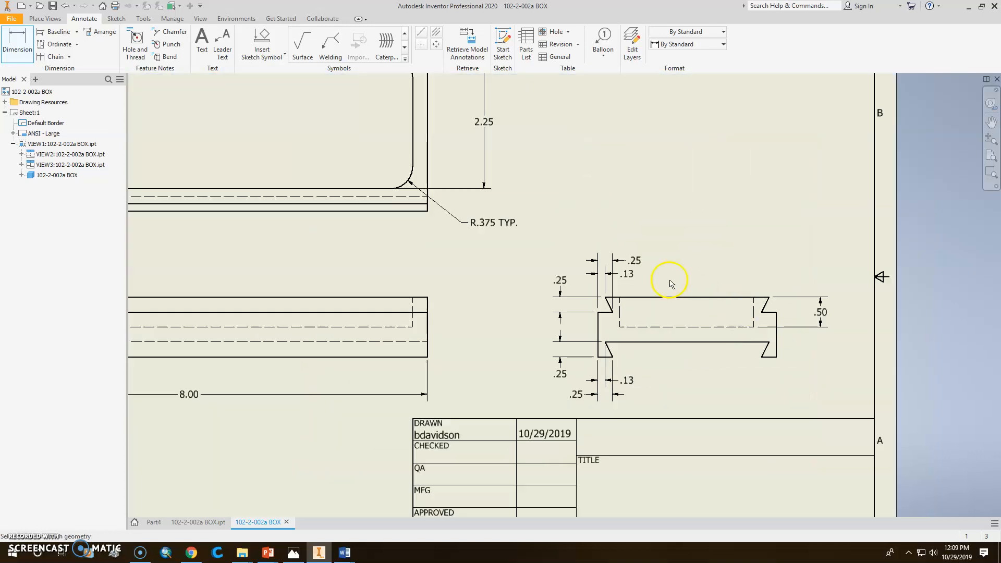
{"action": "scroll", "coordinate": [672, 268], "scroll_direction": "down", "scroll_amount": 3}
{"action": "middle_click_drag", "start_coordinate": [681, 246], "coordinate": [665, 274]}
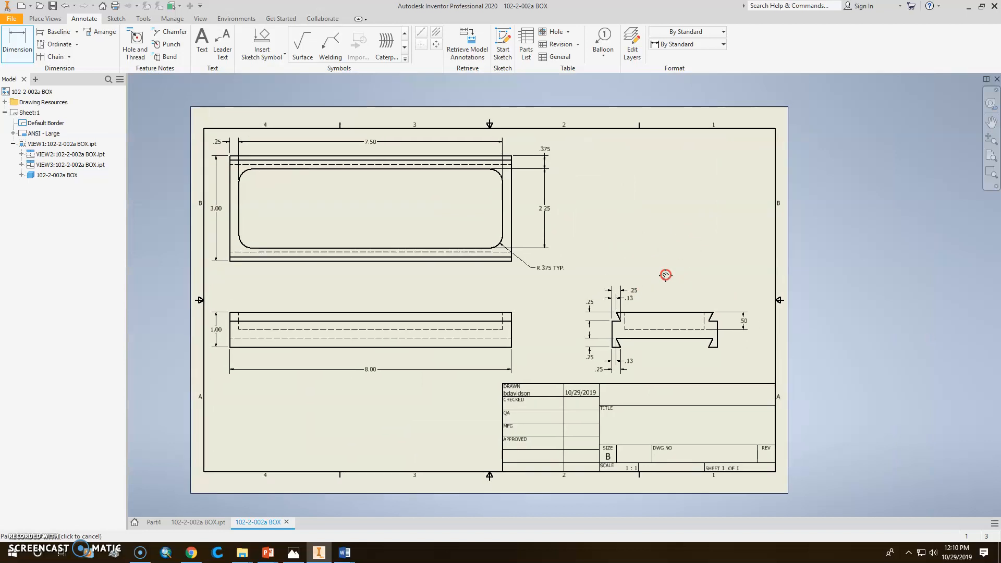
{"action": "left_click", "coordinate": [45, 18]}
{"action": "left_click", "coordinate": [33, 39]}
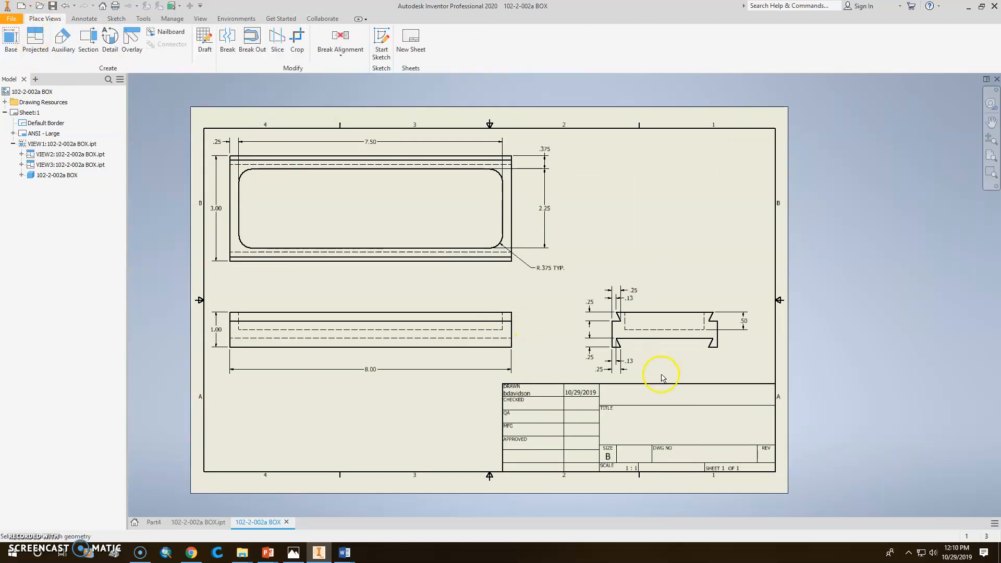
{"action": "left_click", "coordinate": [466, 331]}
{"action": "right_click", "coordinate": [677, 201]}
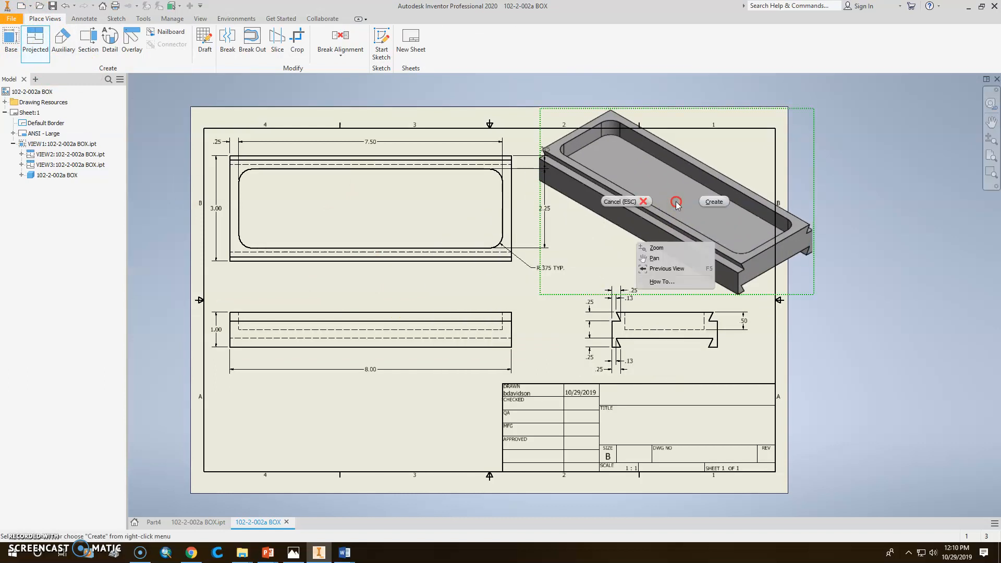
{"action": "left_click", "coordinate": [720, 204]}
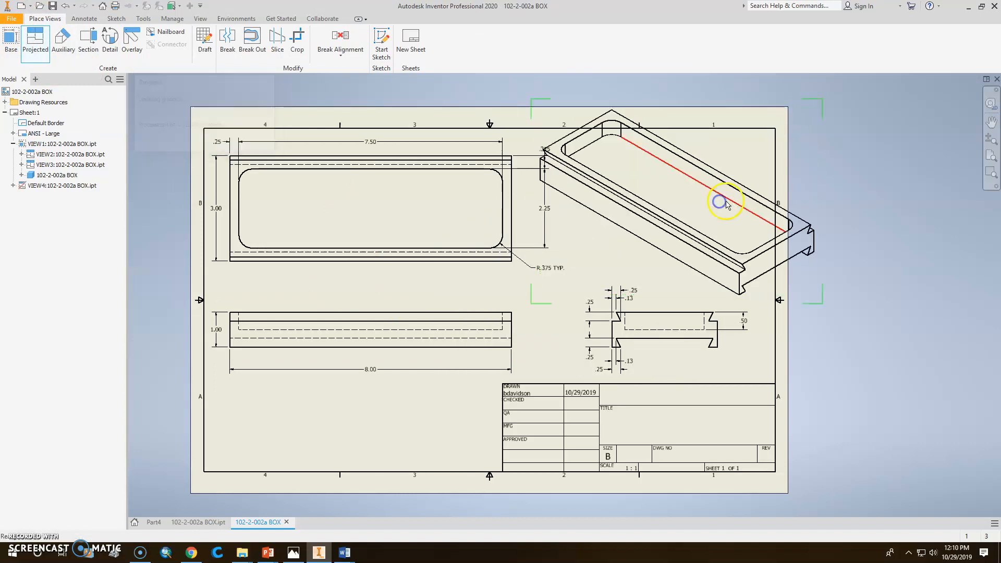
Set the isometric view's scale to 1/2 and move it closer to the sheet's upper-right corner
{"action": "double_click", "coordinate": [771, 303]}
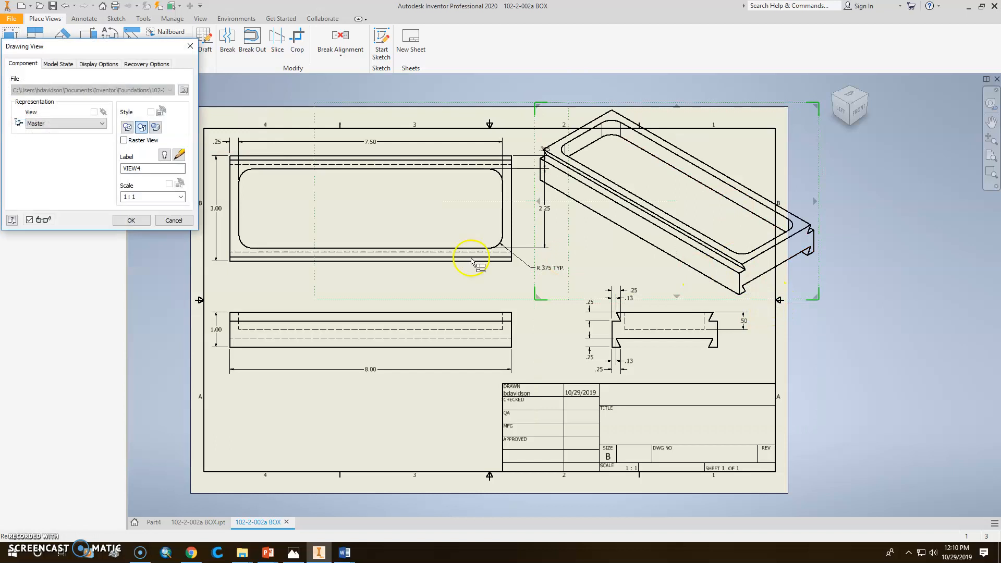
{"action": "left_click", "coordinate": [180, 197]}
{"action": "left_click", "coordinate": [149, 212]}
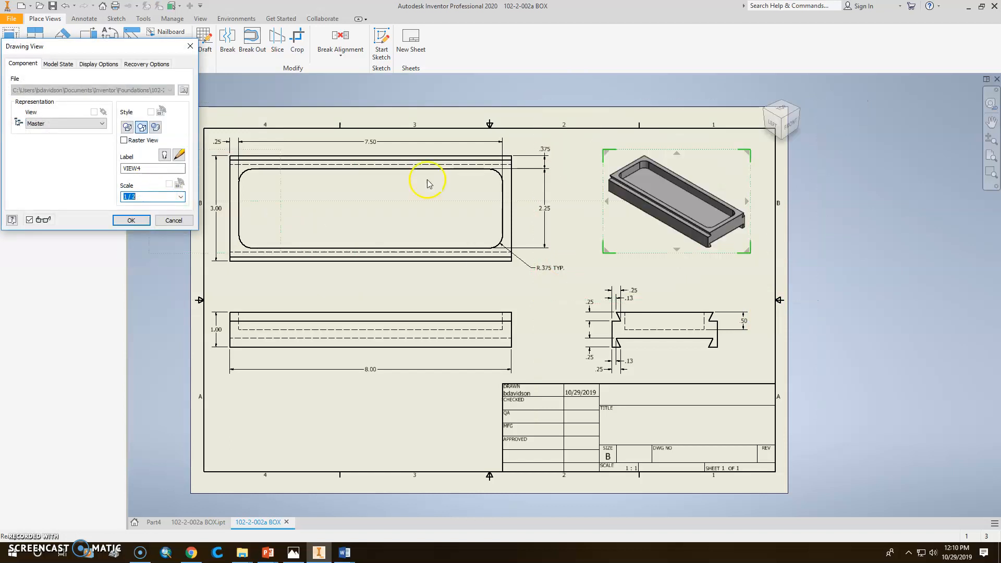
{"action": "left_click_drag", "start_coordinate": [703, 158], "coordinate": [720, 142]}
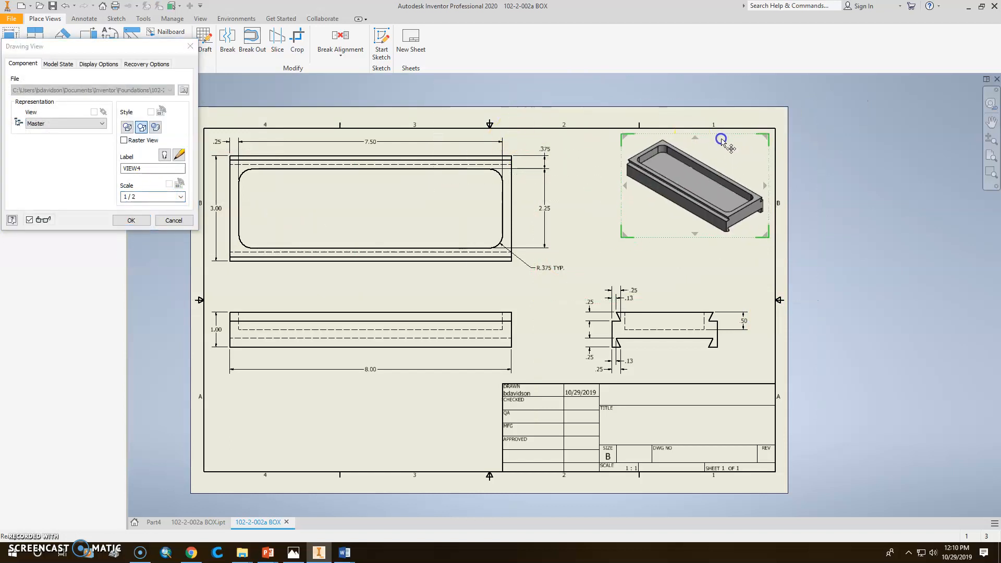
{"action": "left_click", "coordinate": [131, 219]}
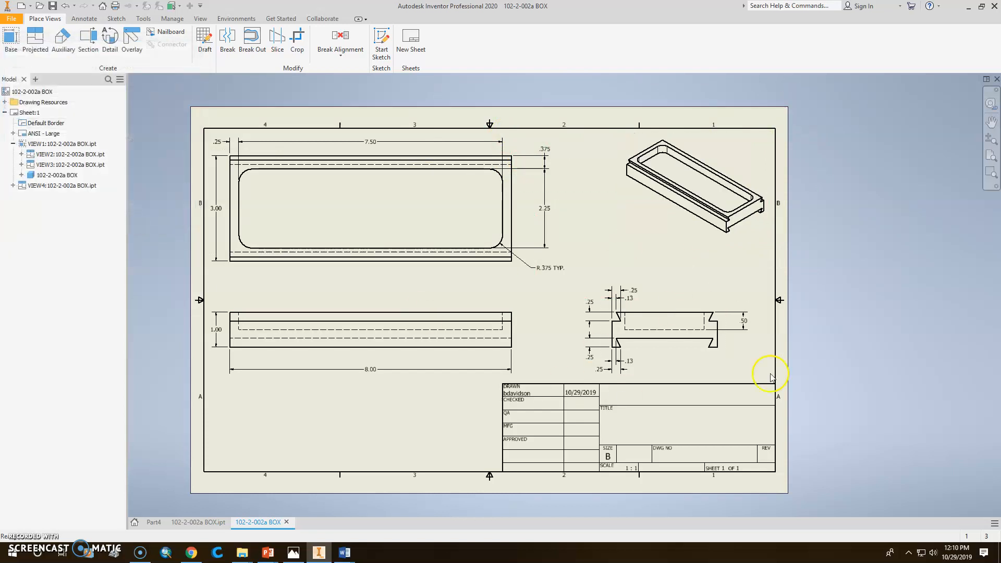
In the drawing's iProperties summary, set the title to BOX and the company to iSTEM FOUNDATIONS
{"action": "middle_click_drag", "start_coordinate": [645, 438], "coordinate": [721, 438]}
{"action": "middle_click", "coordinate": [458, 290]}
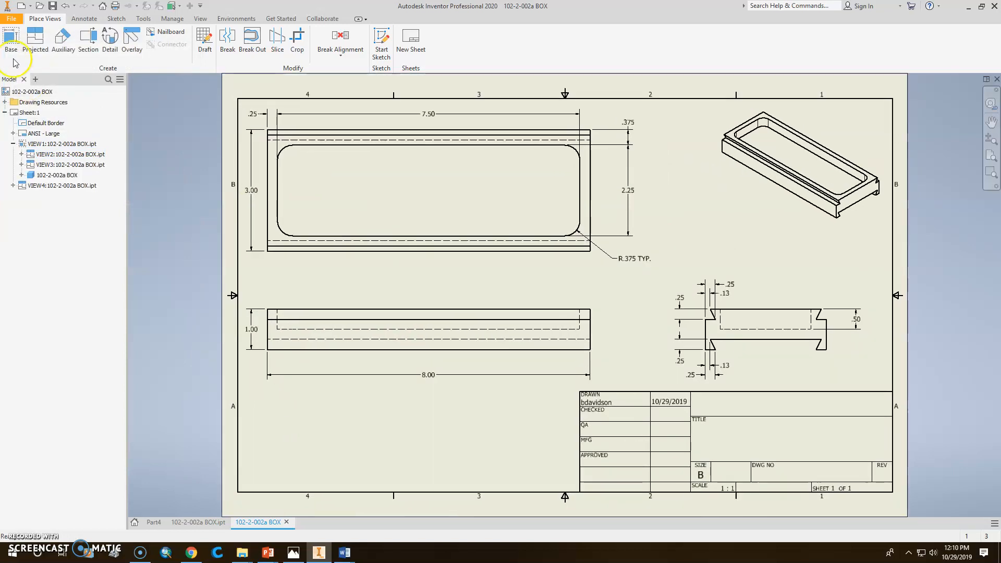
{"action": "left_click", "coordinate": [12, 18]}
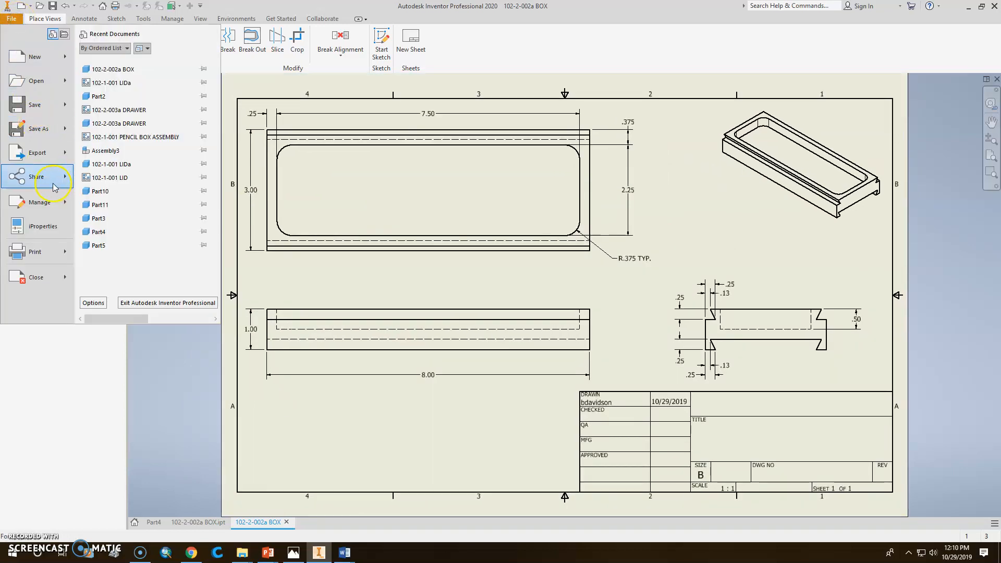
{"action": "left_click", "coordinate": [49, 226]}
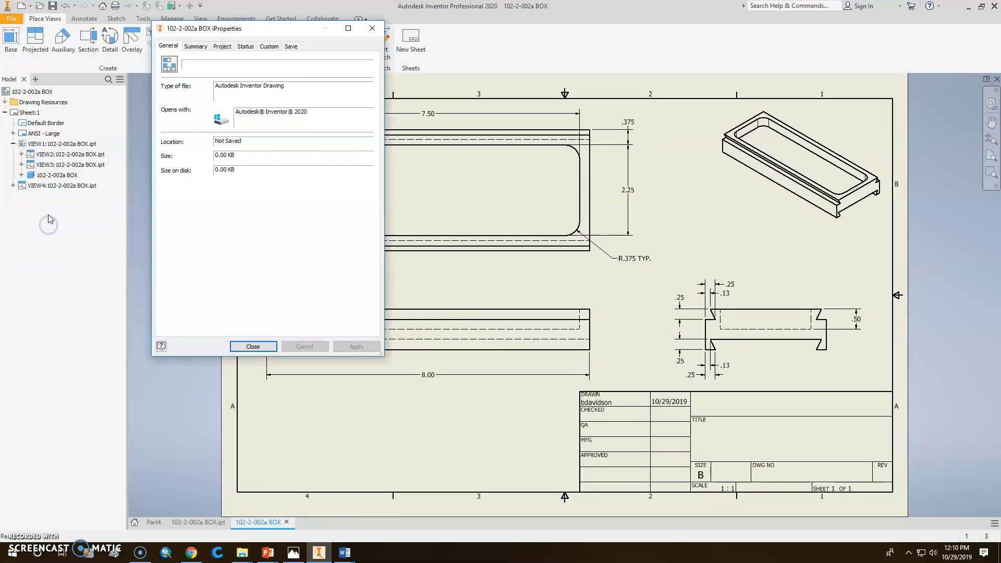
{"action": "left_click", "coordinate": [195, 46]}
{"action": "left_click", "coordinate": [226, 60]}
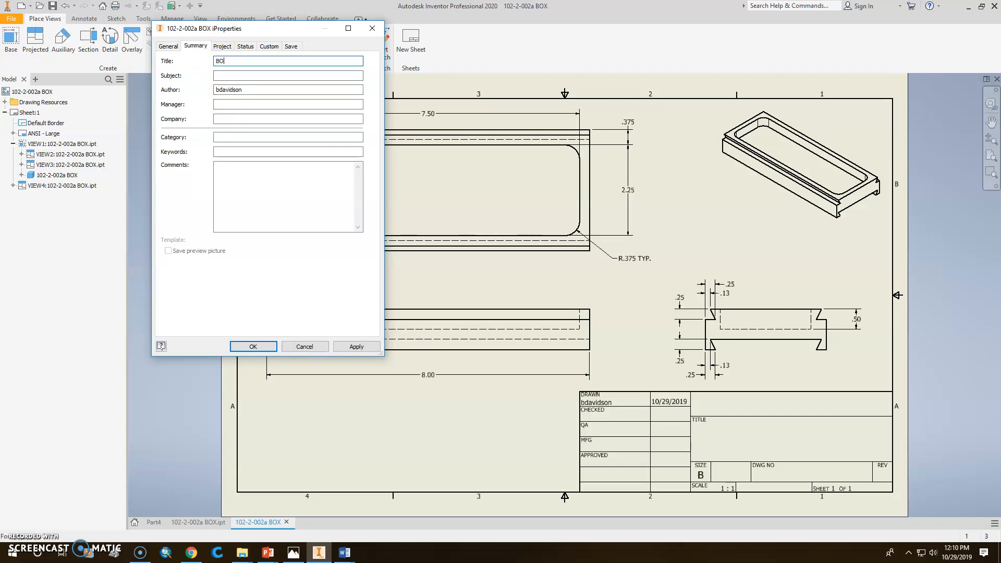
{"action": "left_click", "coordinate": [231, 123]}
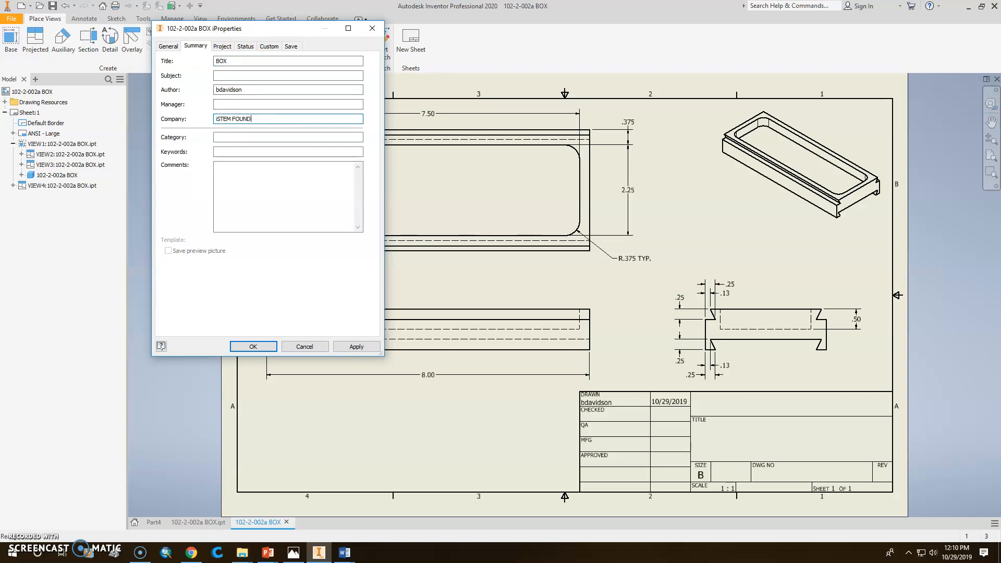
Set the project properties' part number to 102-2-002 and description to BOX, and apply them to the drawing
{"action": "left_click", "coordinate": [222, 47]}
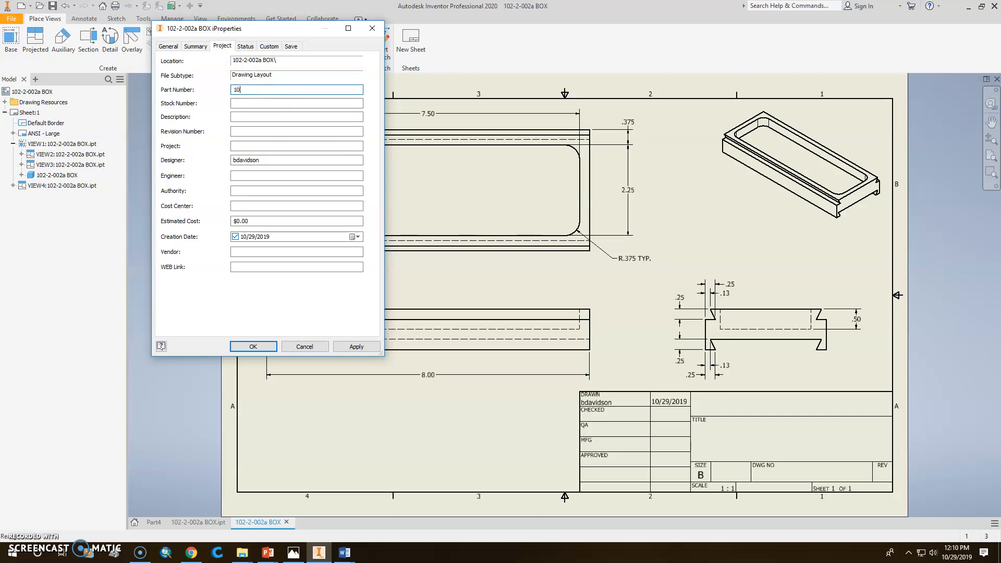
{"action": "type", "text": "2-2-002"}
{"action": "left_click", "coordinate": [259, 117]}
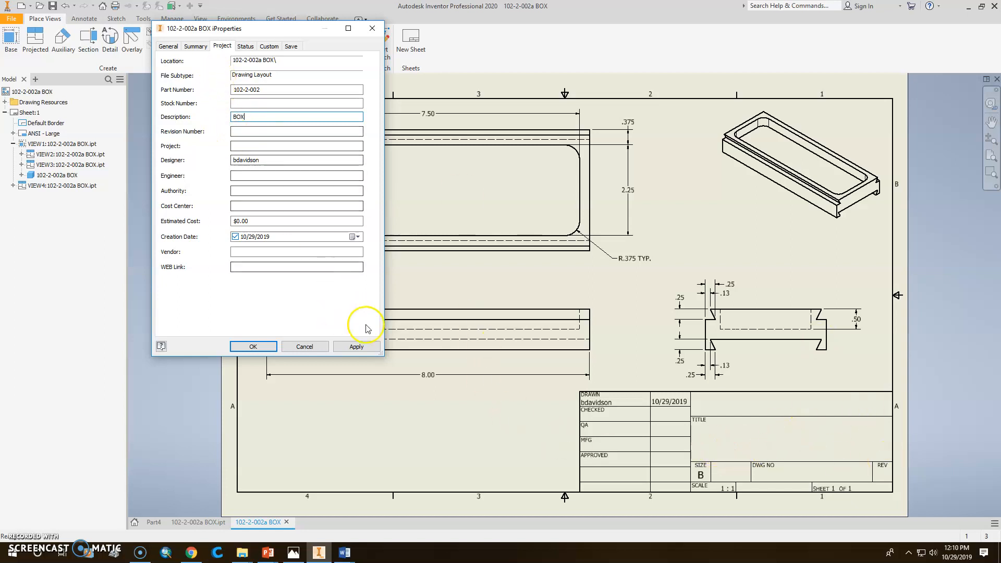
{"action": "left_click", "coordinate": [358, 346]}
{"action": "left_click", "coordinate": [252, 346]}
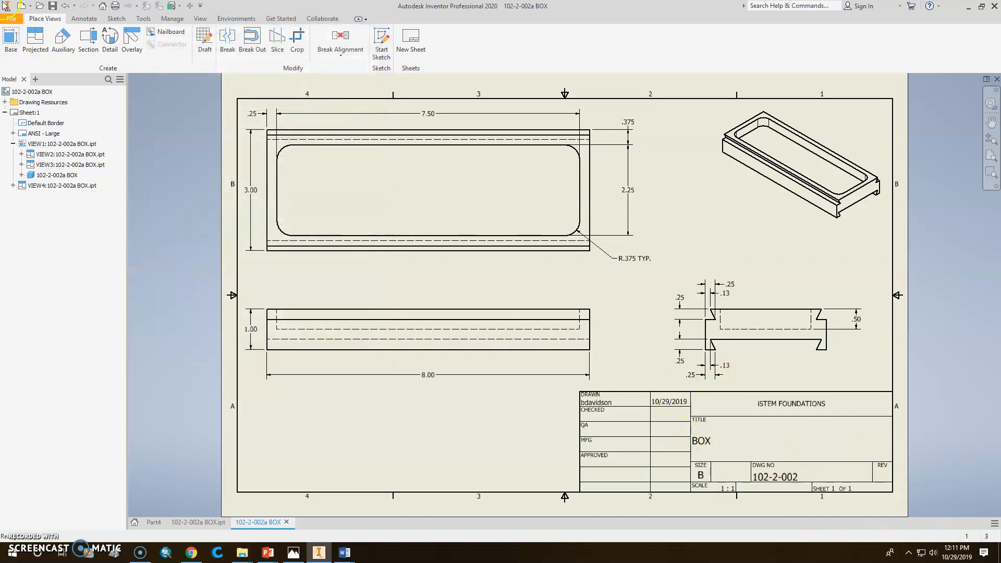
Save the drawing as 102-2-002a BOX in the Foundations folder
{"action": "left_click", "coordinate": [53, 5]}
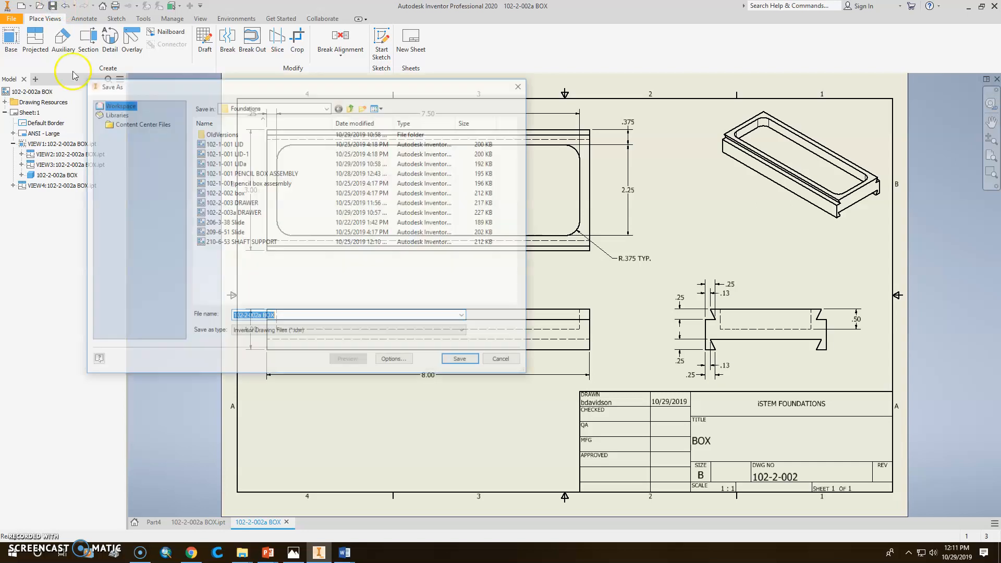
{"action": "left_click", "coordinate": [463, 361]}
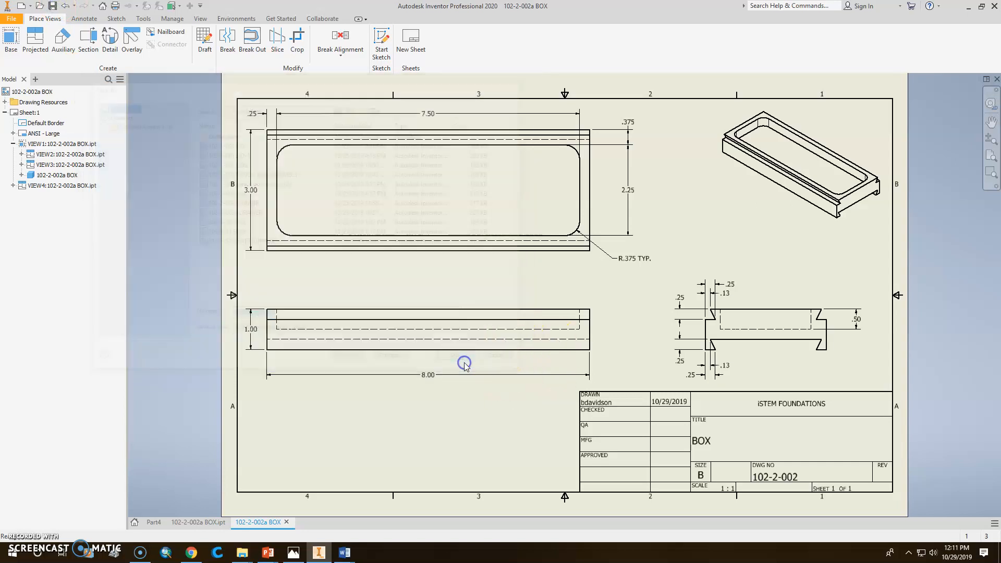